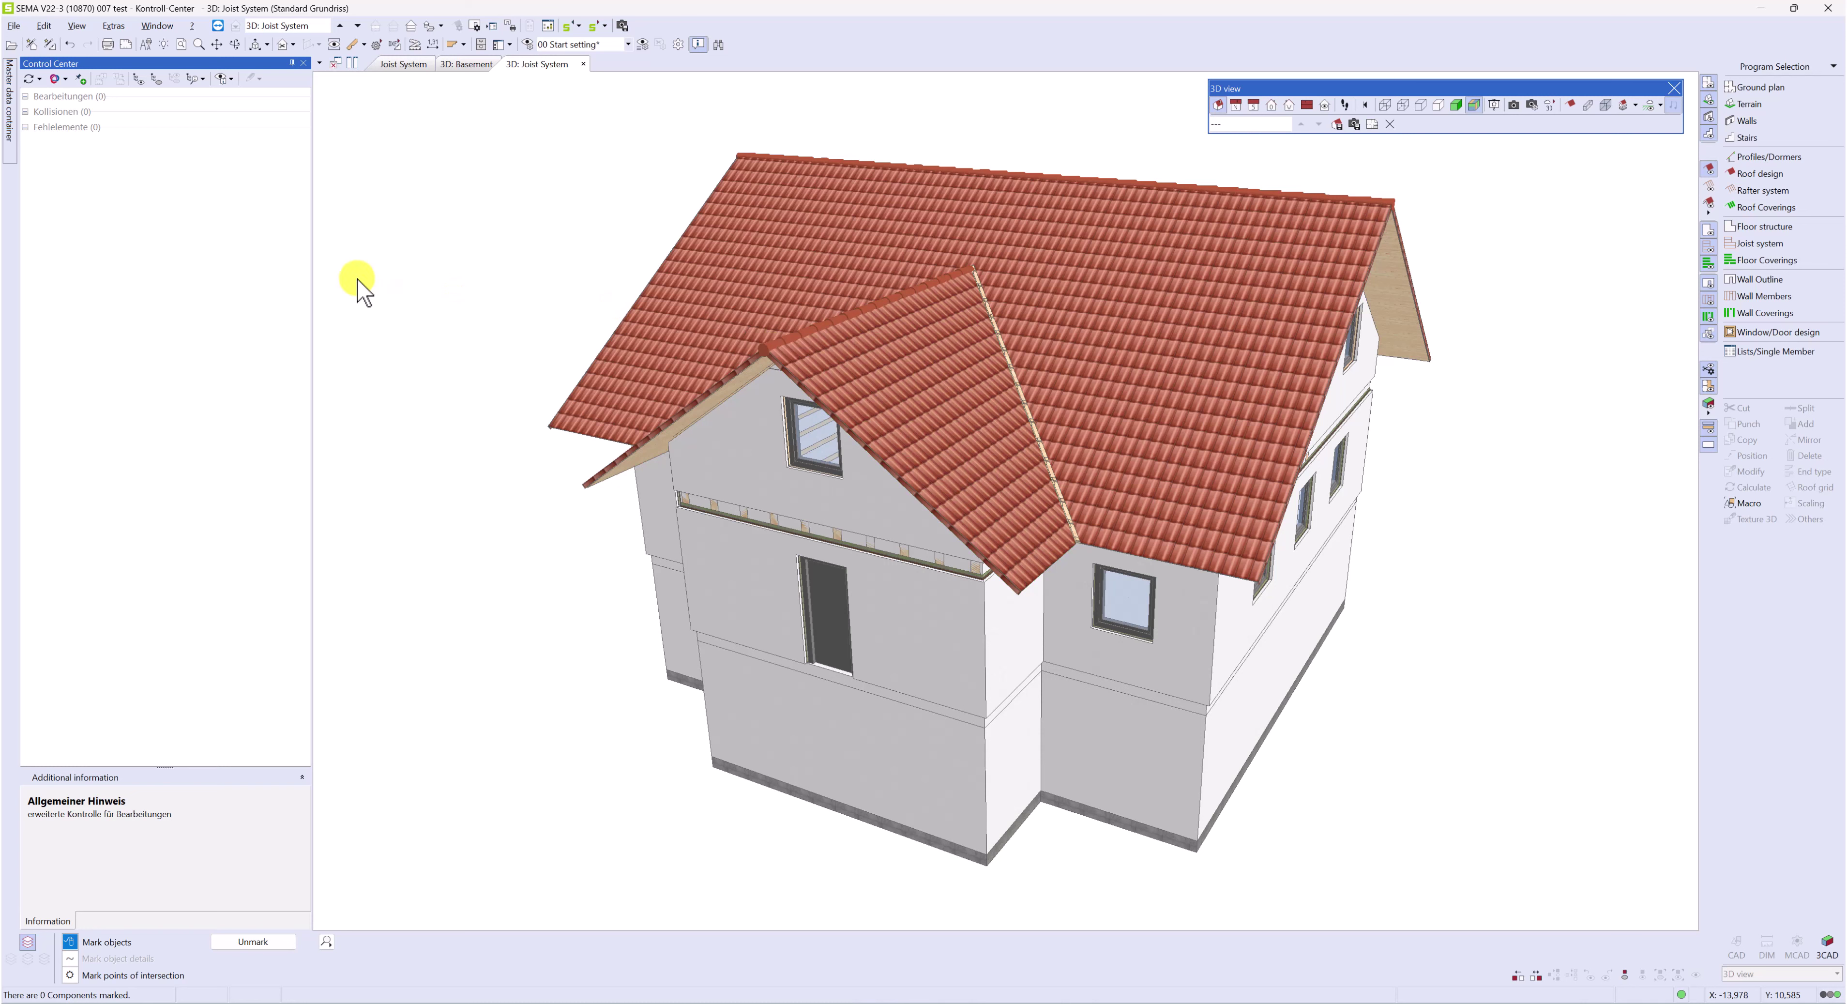
# Check all components in the ground plan for conflicts and reduce the 3D view to the timber framing
pyautogui.click(38, 79)
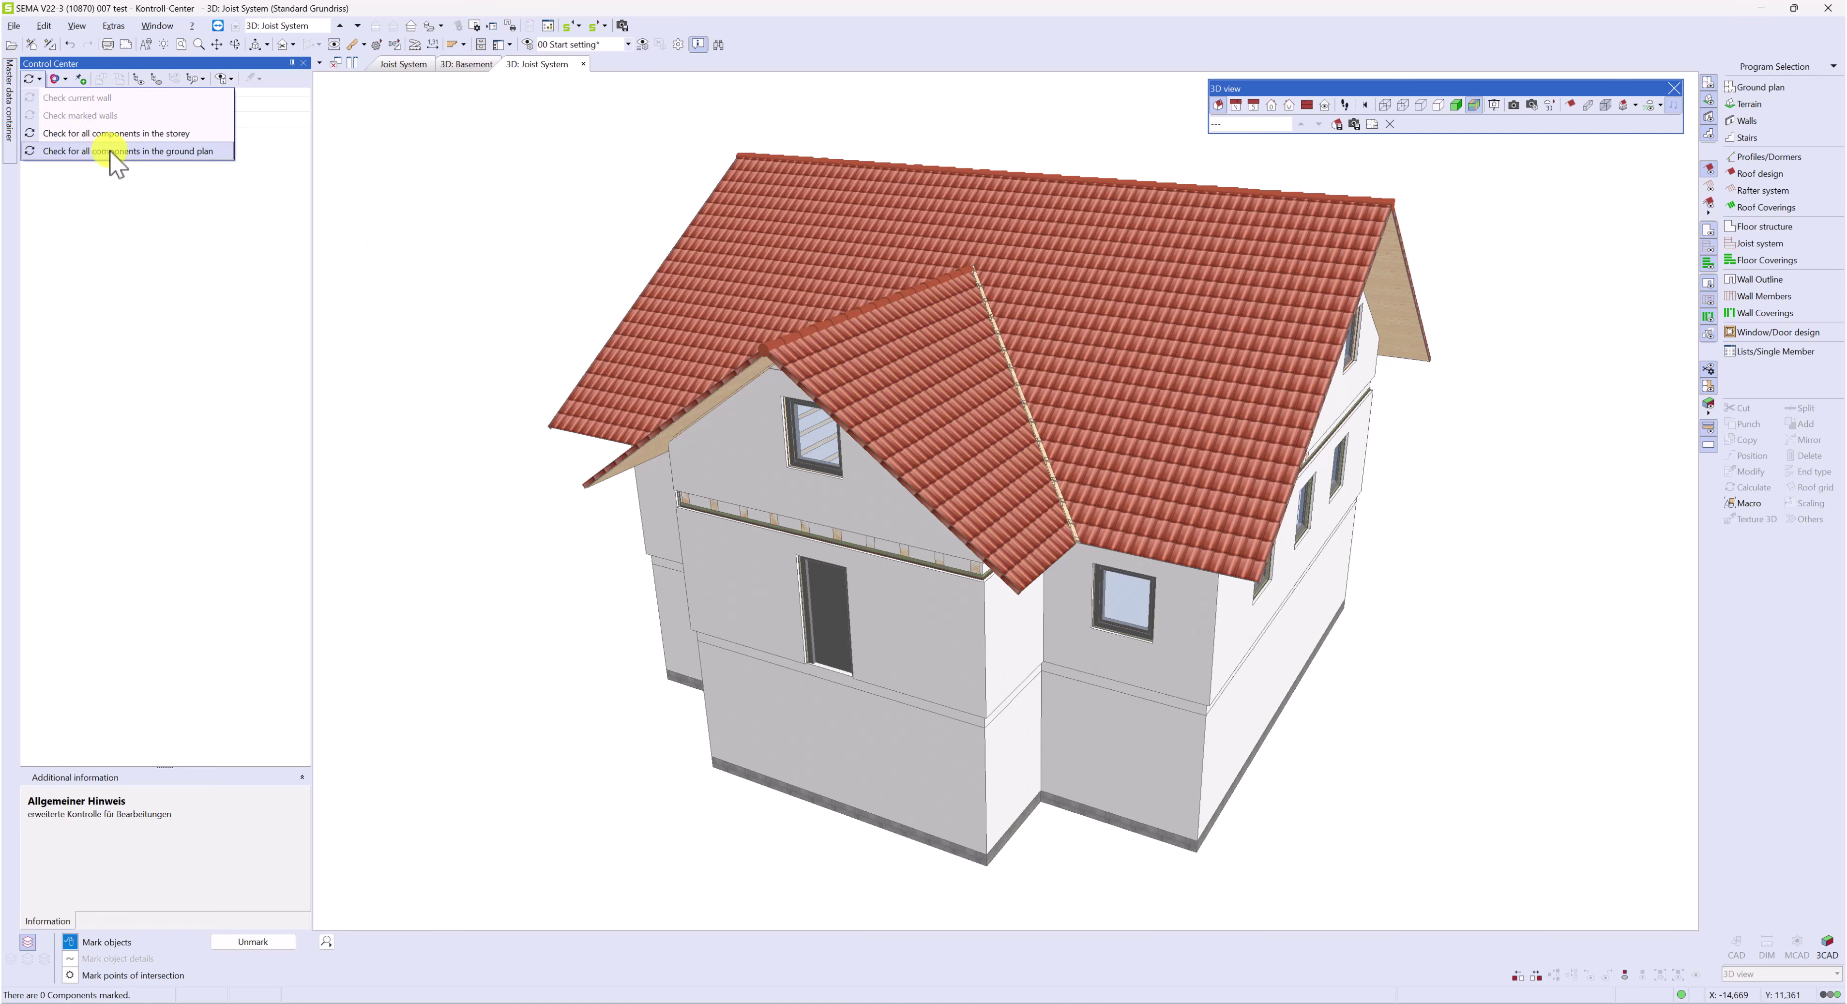
pyautogui.click(136, 152)
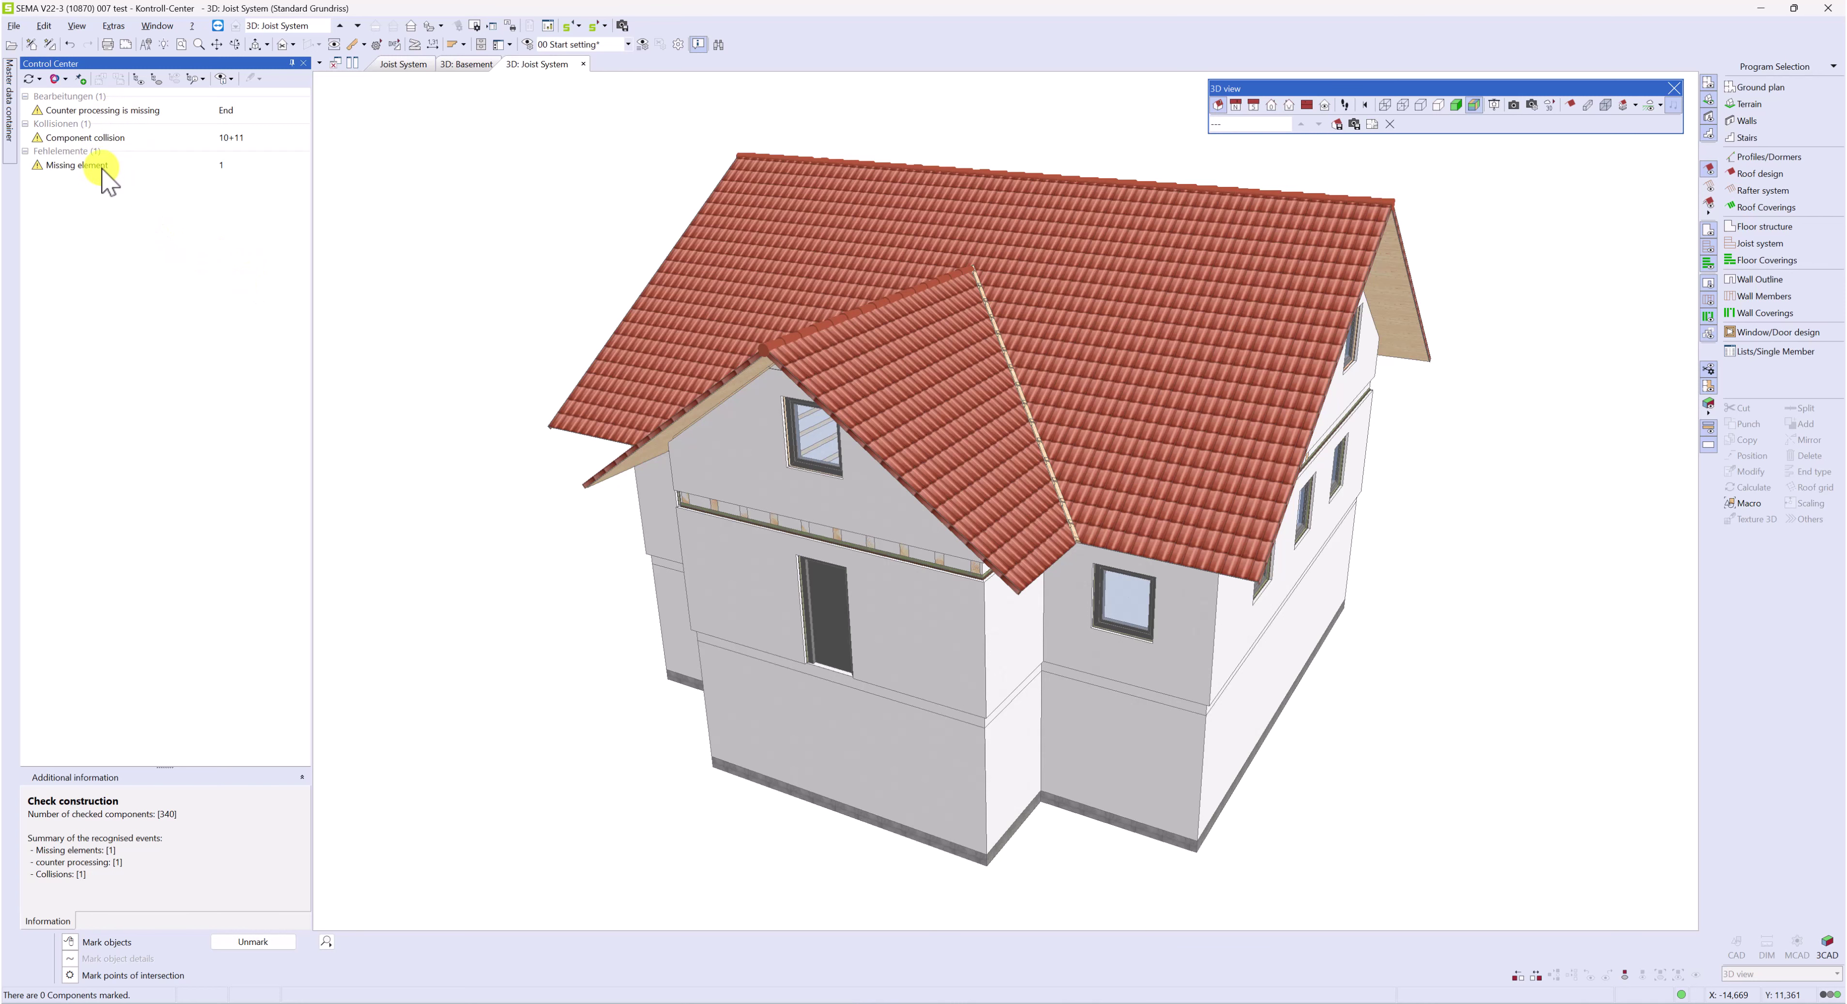
pyautogui.click(1570, 105)
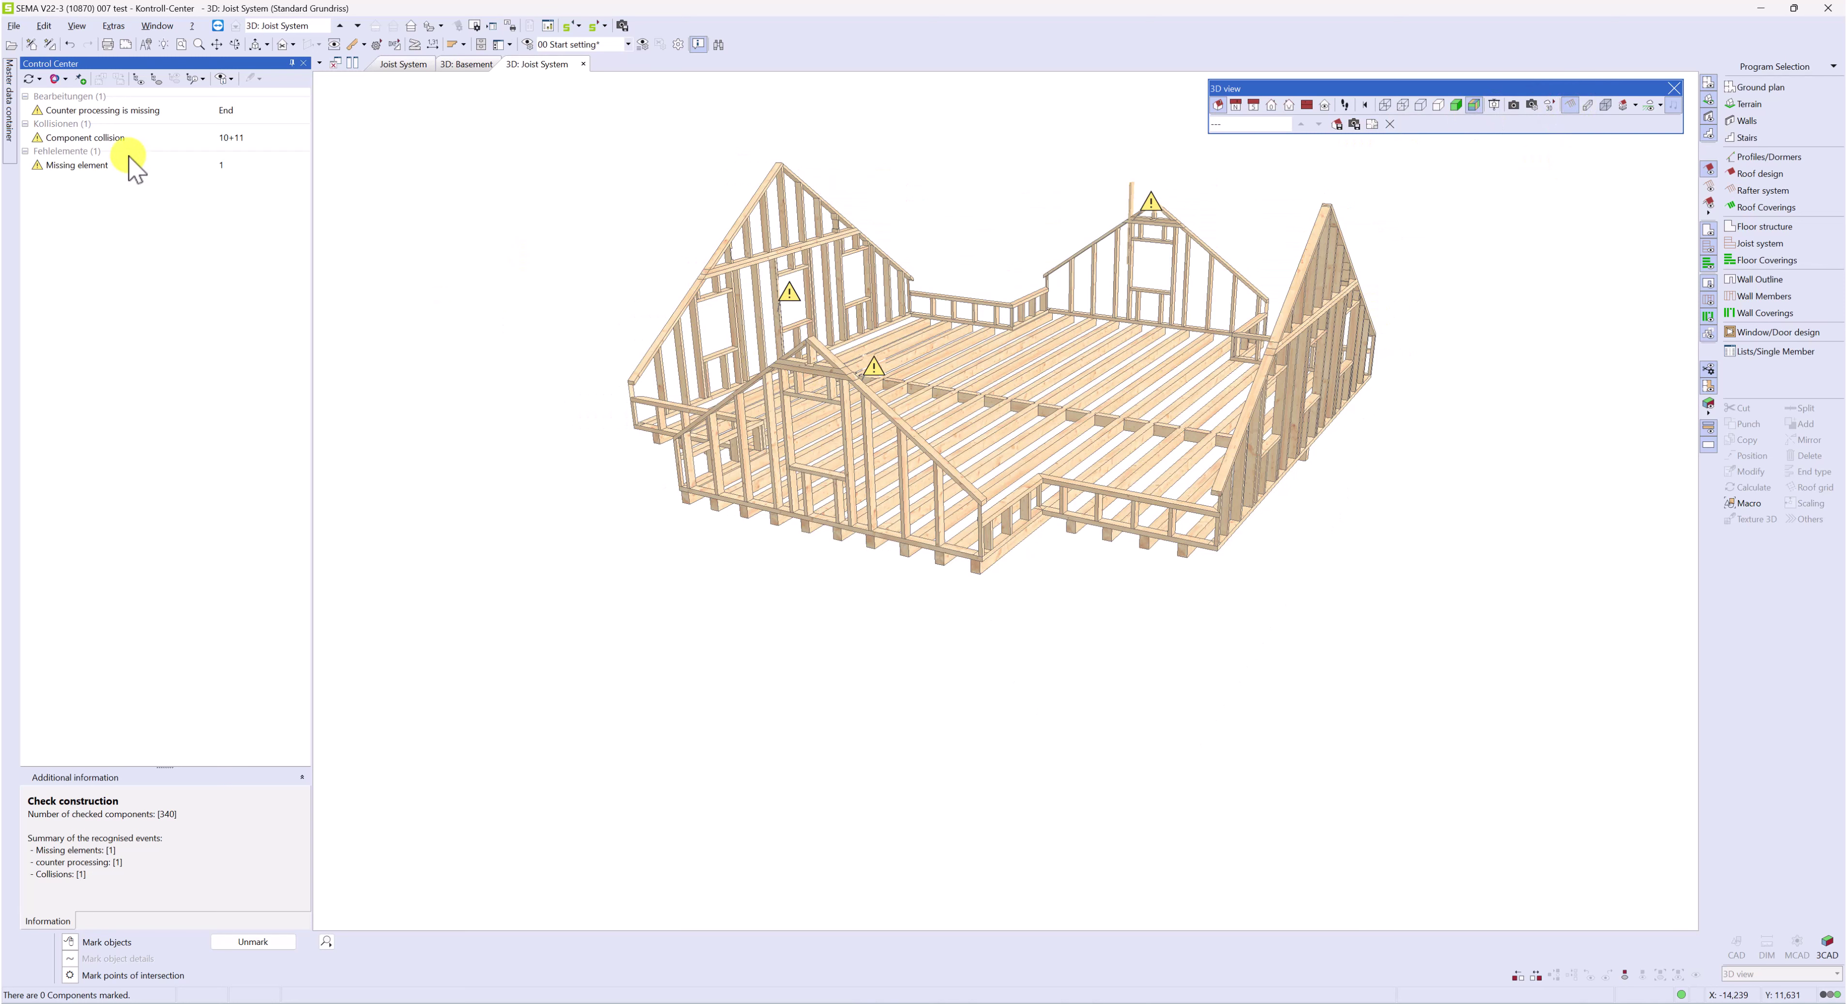
# Mark the component involved in the missing element conflict and delete that stray post near the gable wall
pyautogui.rightClick(86, 169)
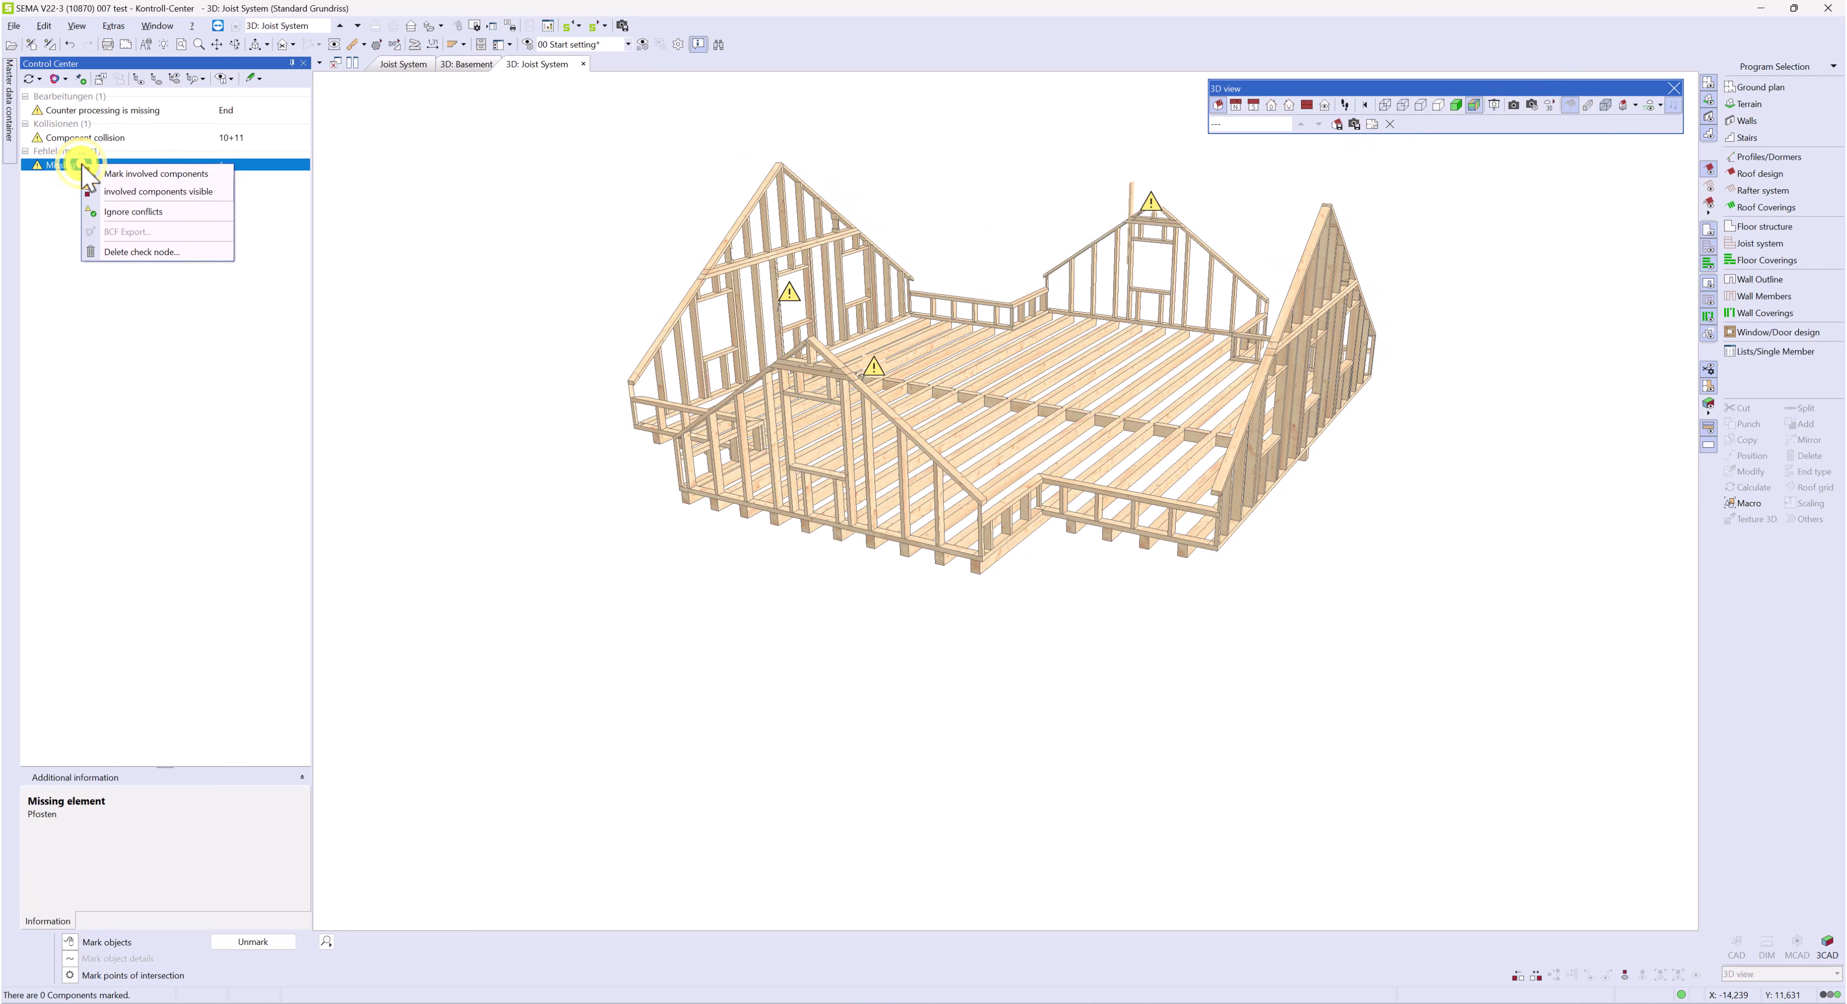
pyautogui.click(115, 174)
pyautogui.scroll(2, 1154, 188)
pyautogui.scroll(3, 1150, 180)
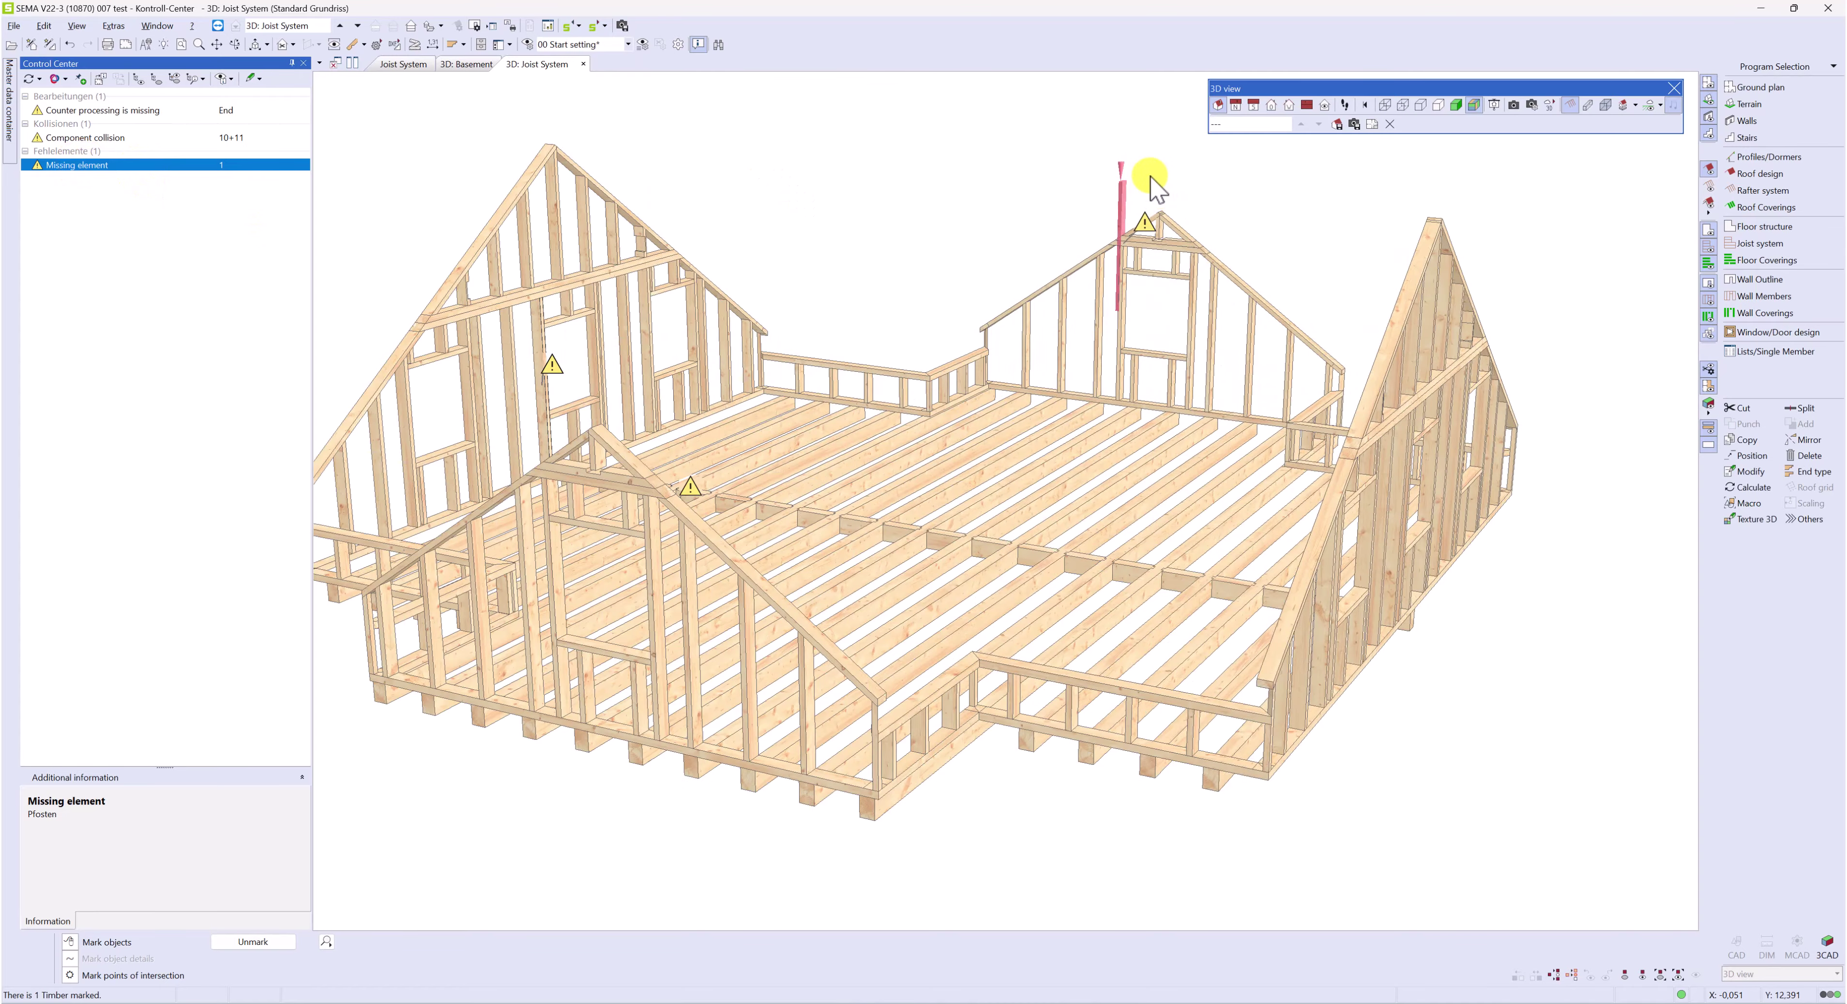
pyautogui.moveTo(1170, 232); pyautogui.dragTo(601, 321, button='middle')
pyautogui.scroll(2, 1290, 240)
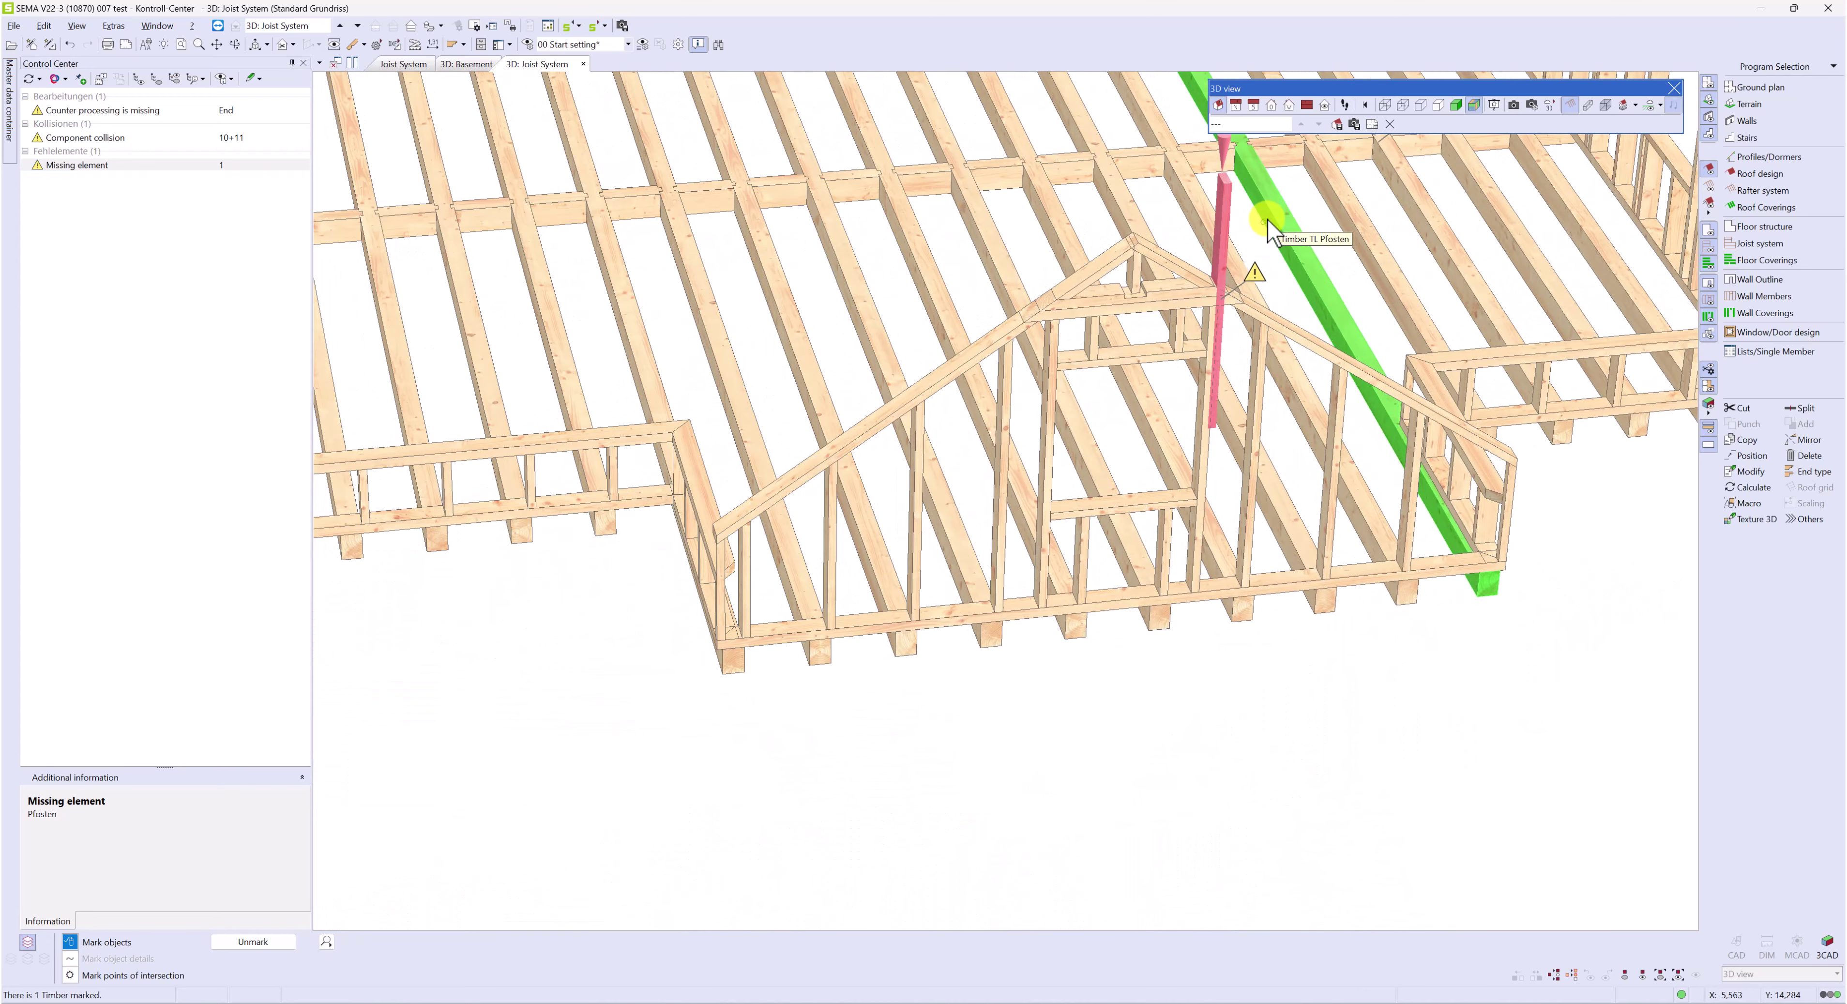
pyautogui.scroll(2, 1161, 323)
pyautogui.moveTo(1154, 335); pyautogui.dragTo(1147, 341, button='middle')
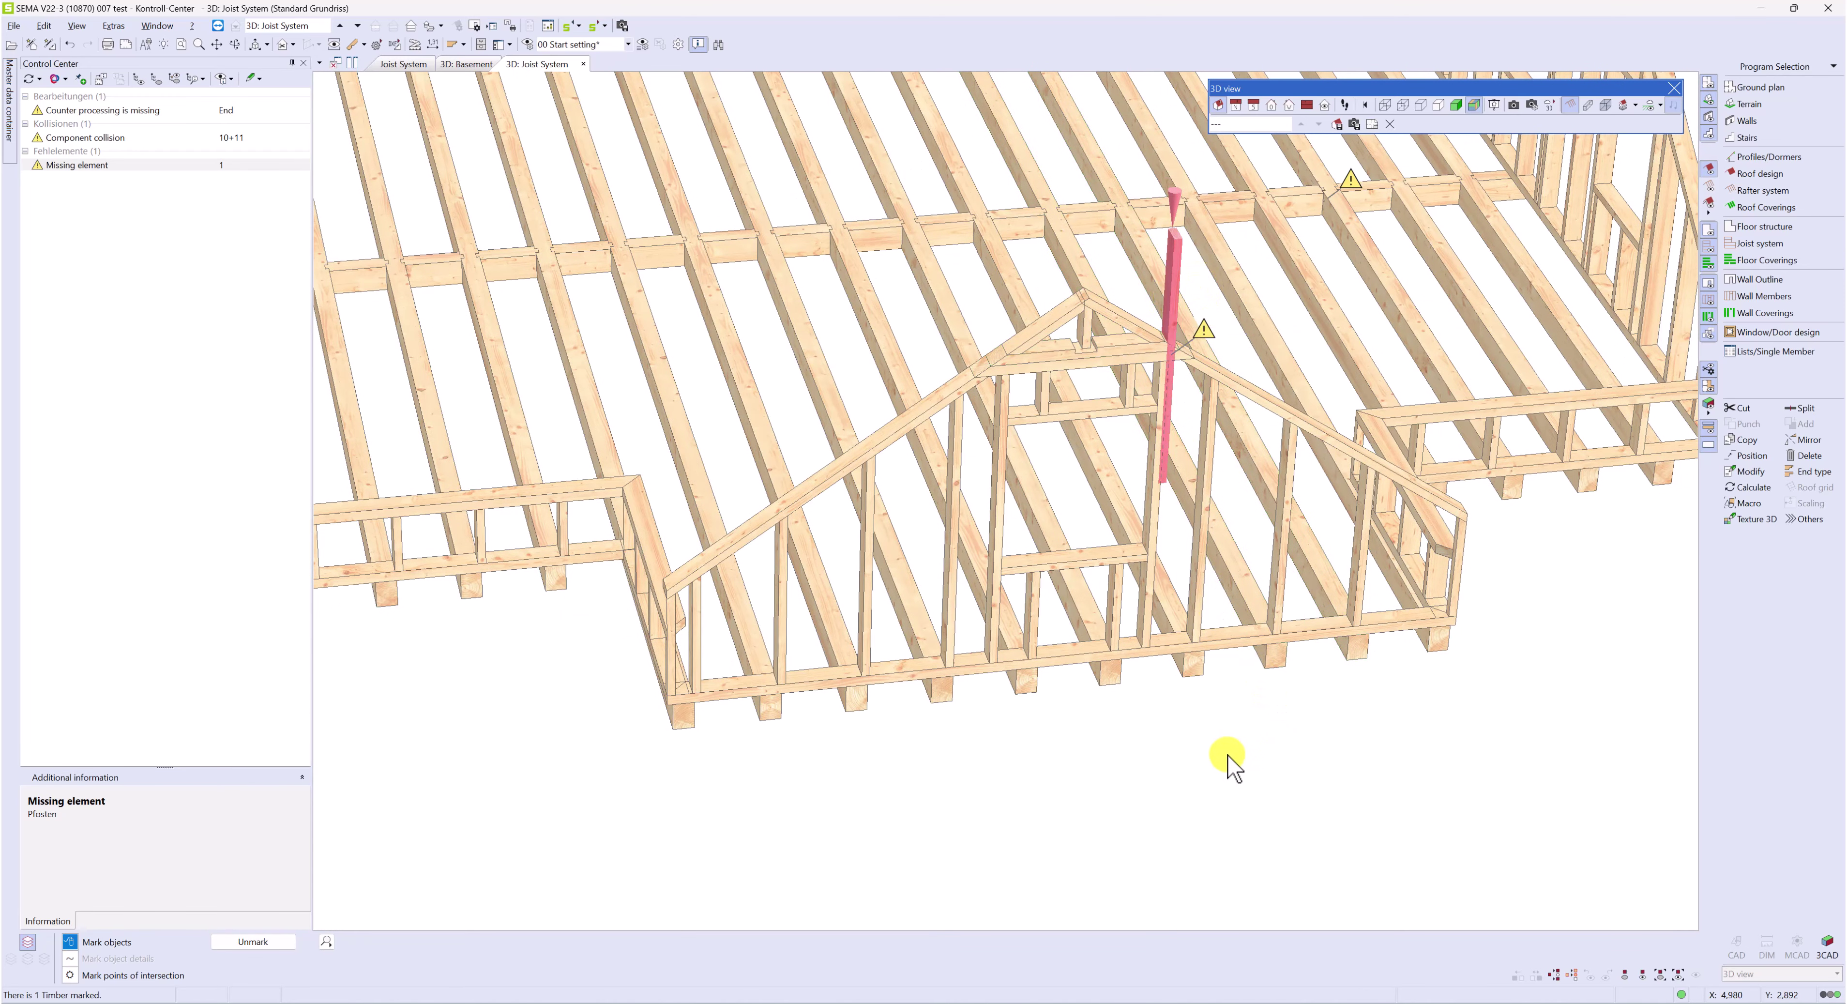
pyautogui.press('Delete')
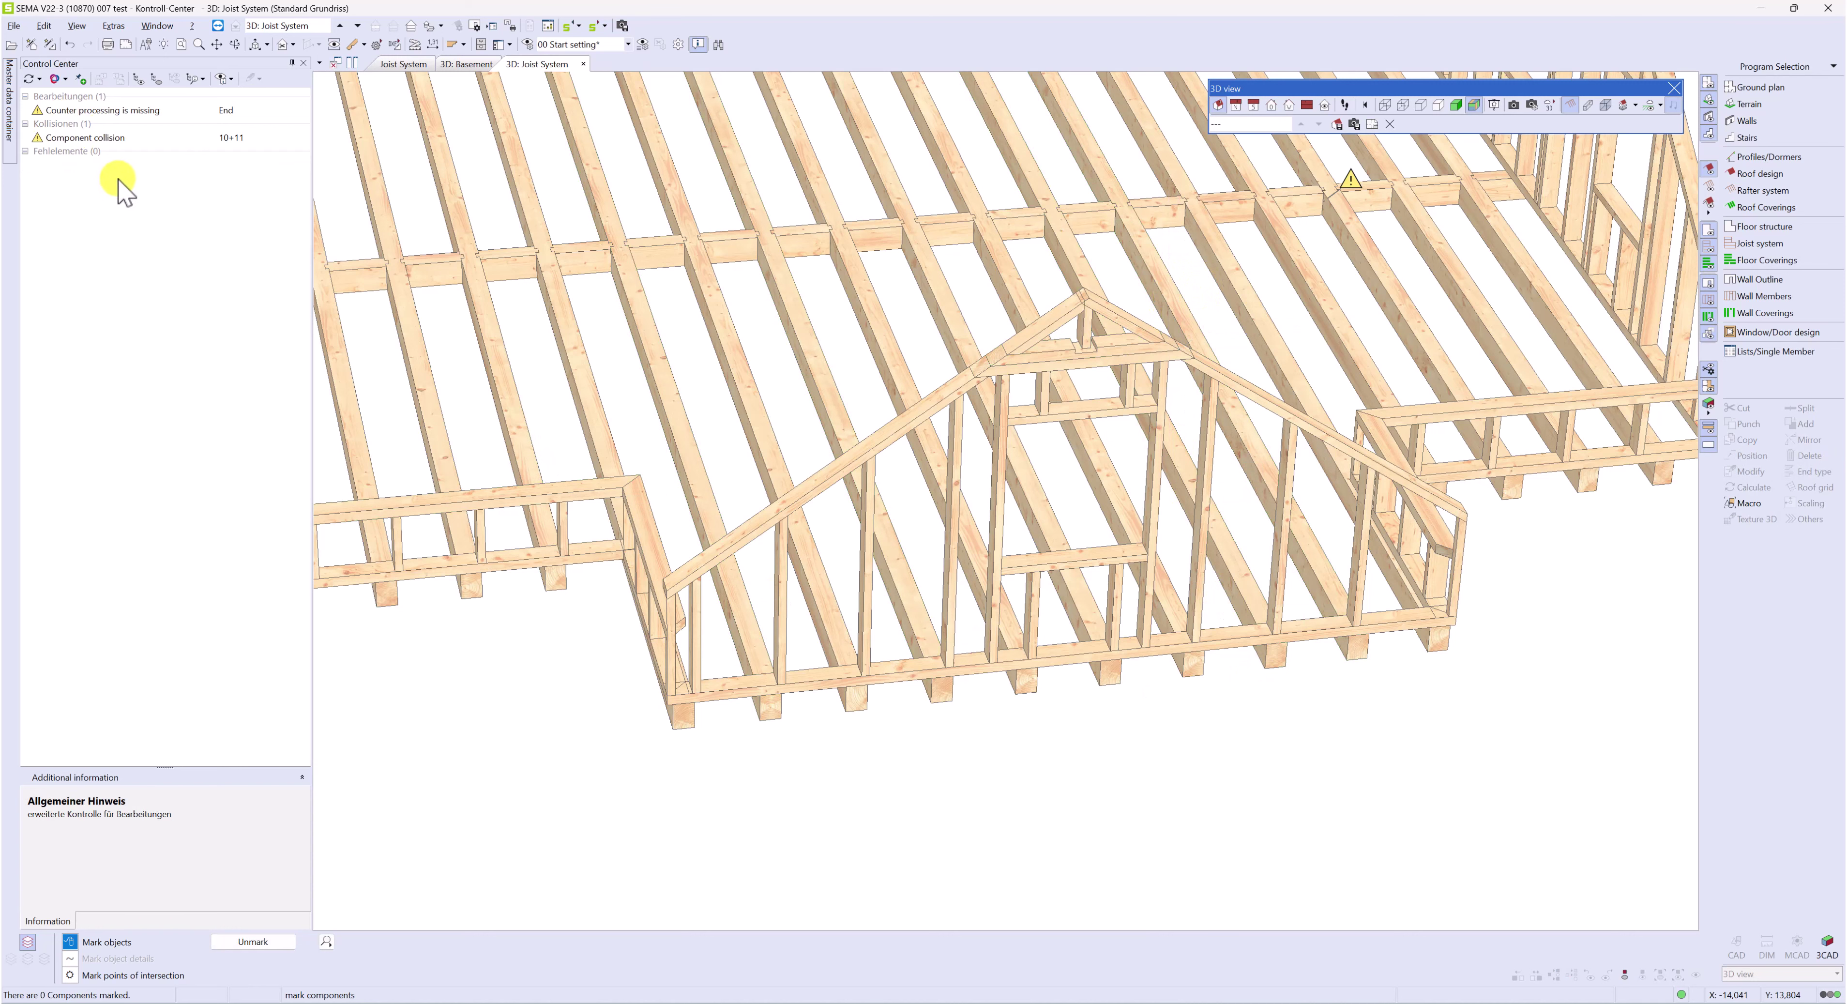
# Mark the posts involved in the component collision 10+11 and open the view of the gable wall containing them
pyautogui.rightClick(92, 140)
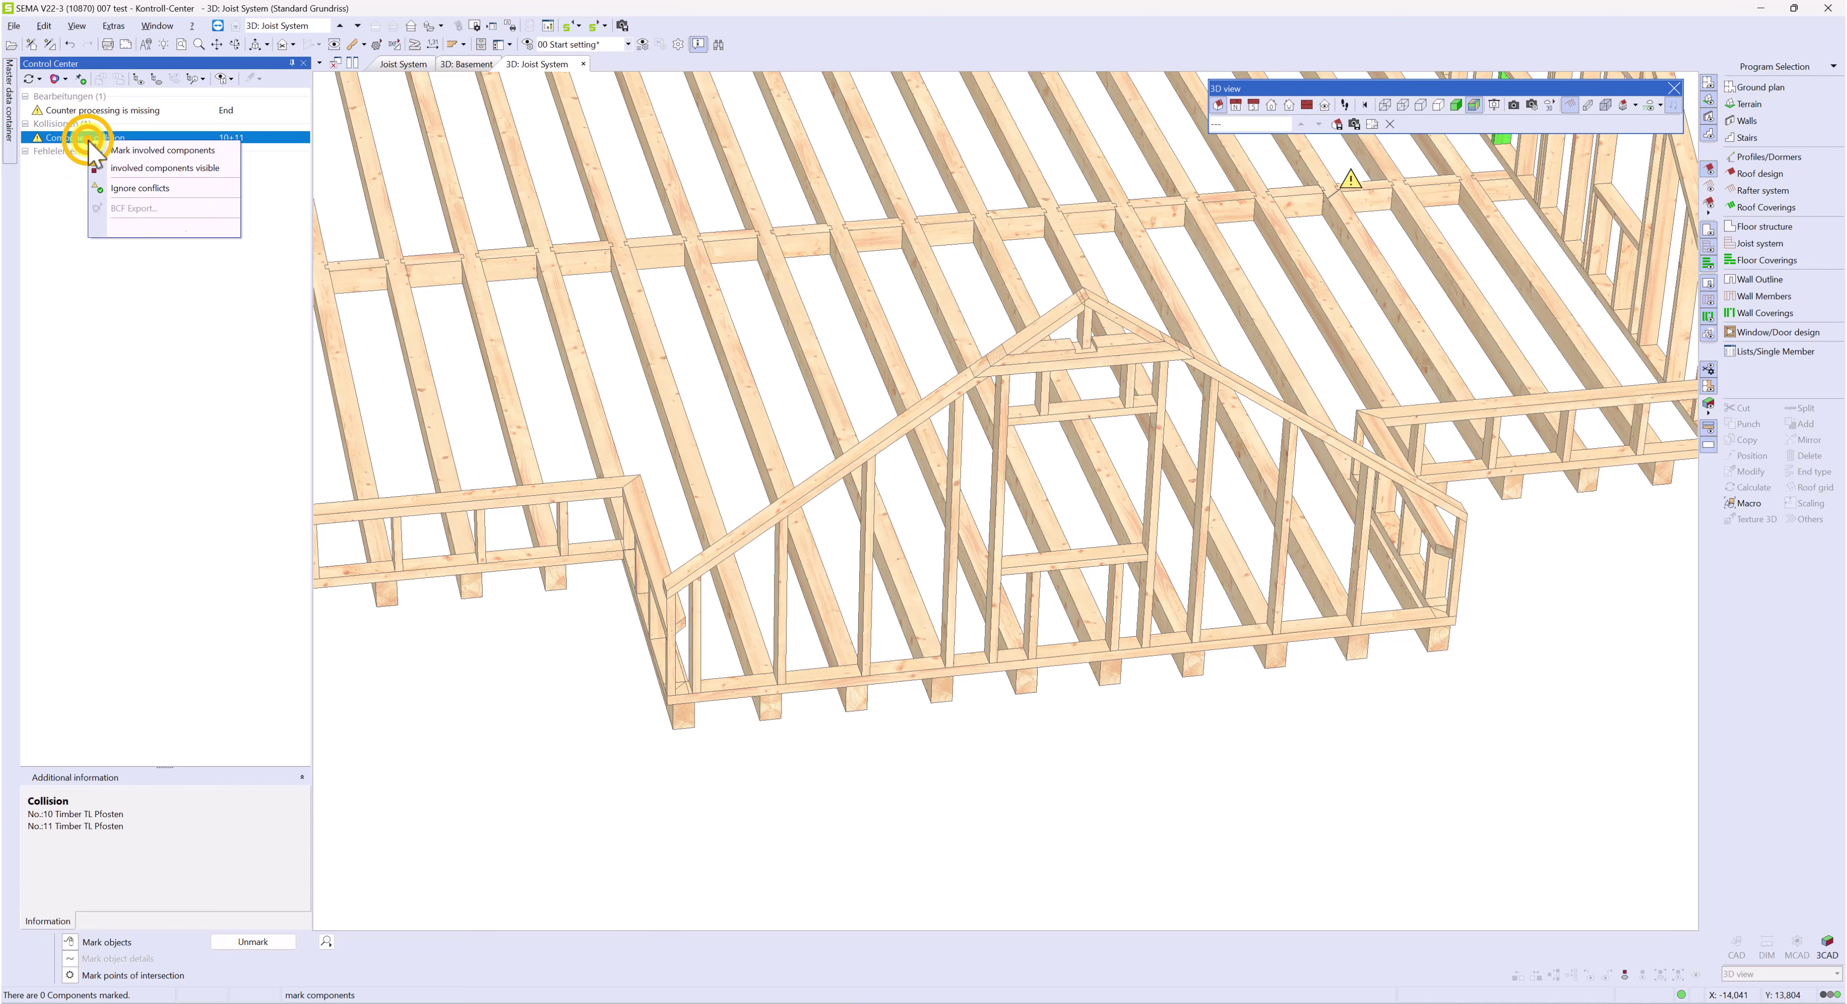
pyautogui.click(126, 147)
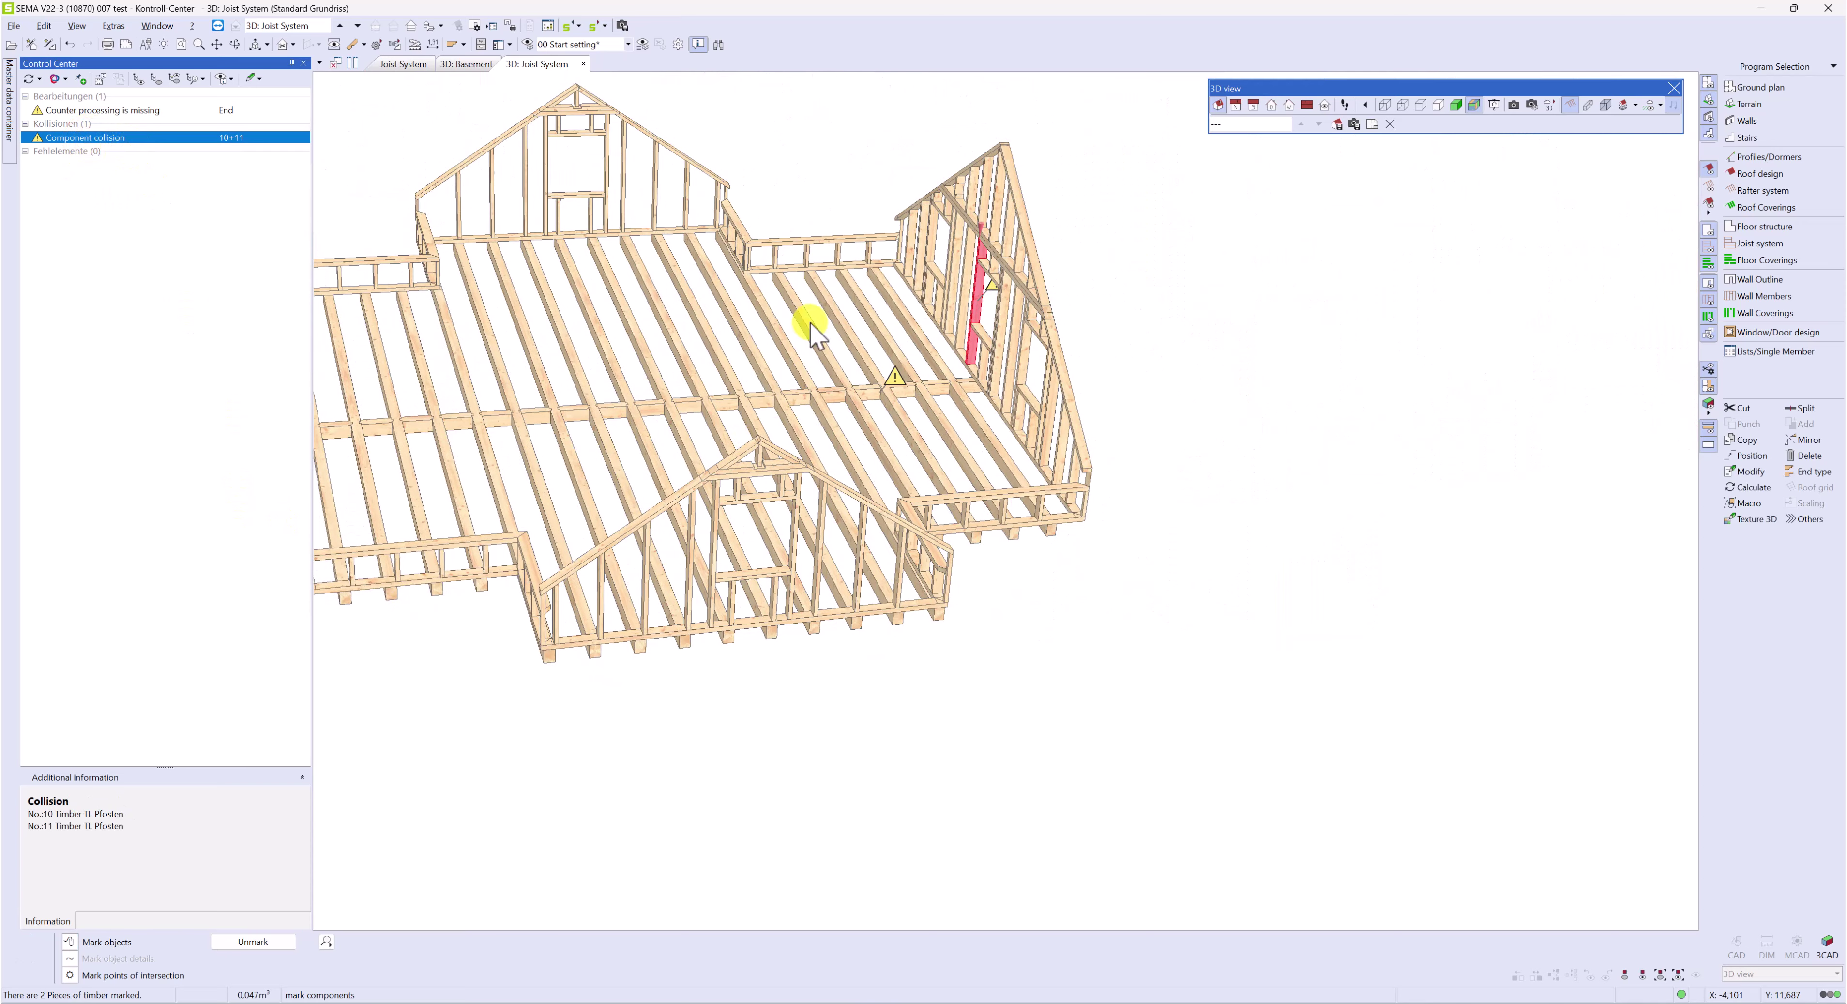
pyautogui.scroll(5, 981, 229)
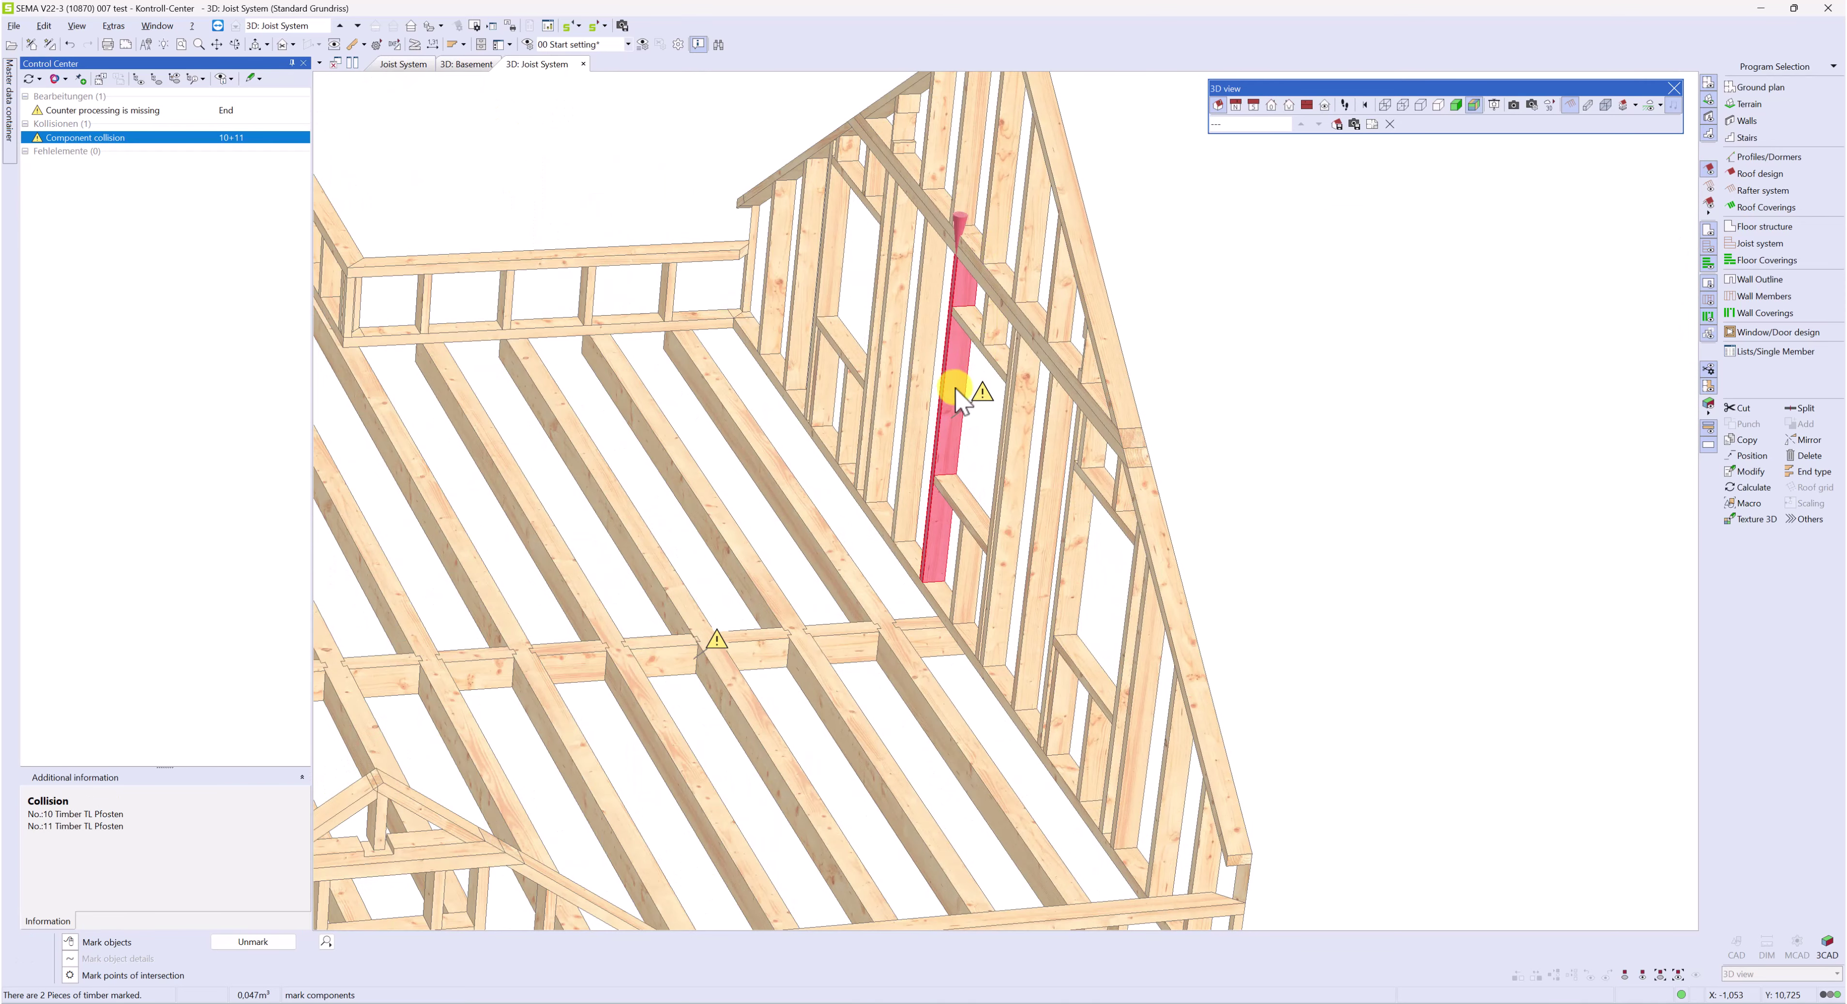
pyautogui.moveTo(969, 320); pyautogui.dragTo(1099, 321, button='middle')
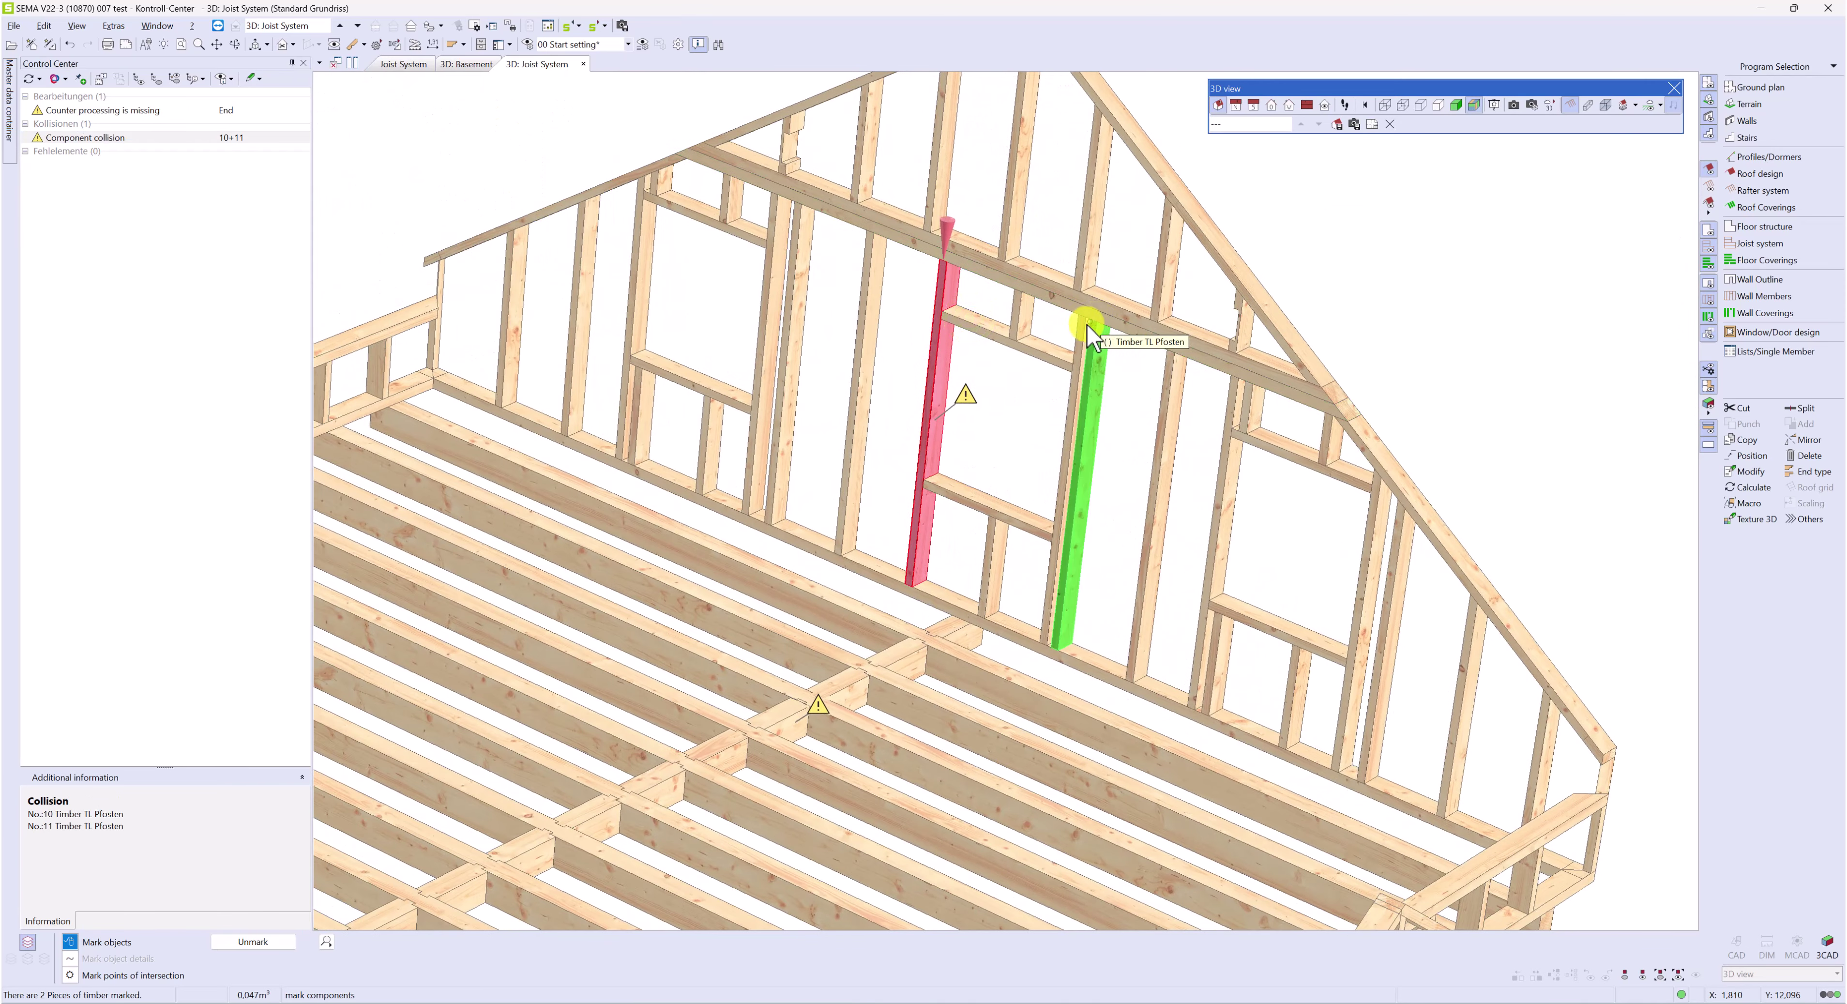
pyautogui.doubleClick(914, 474)
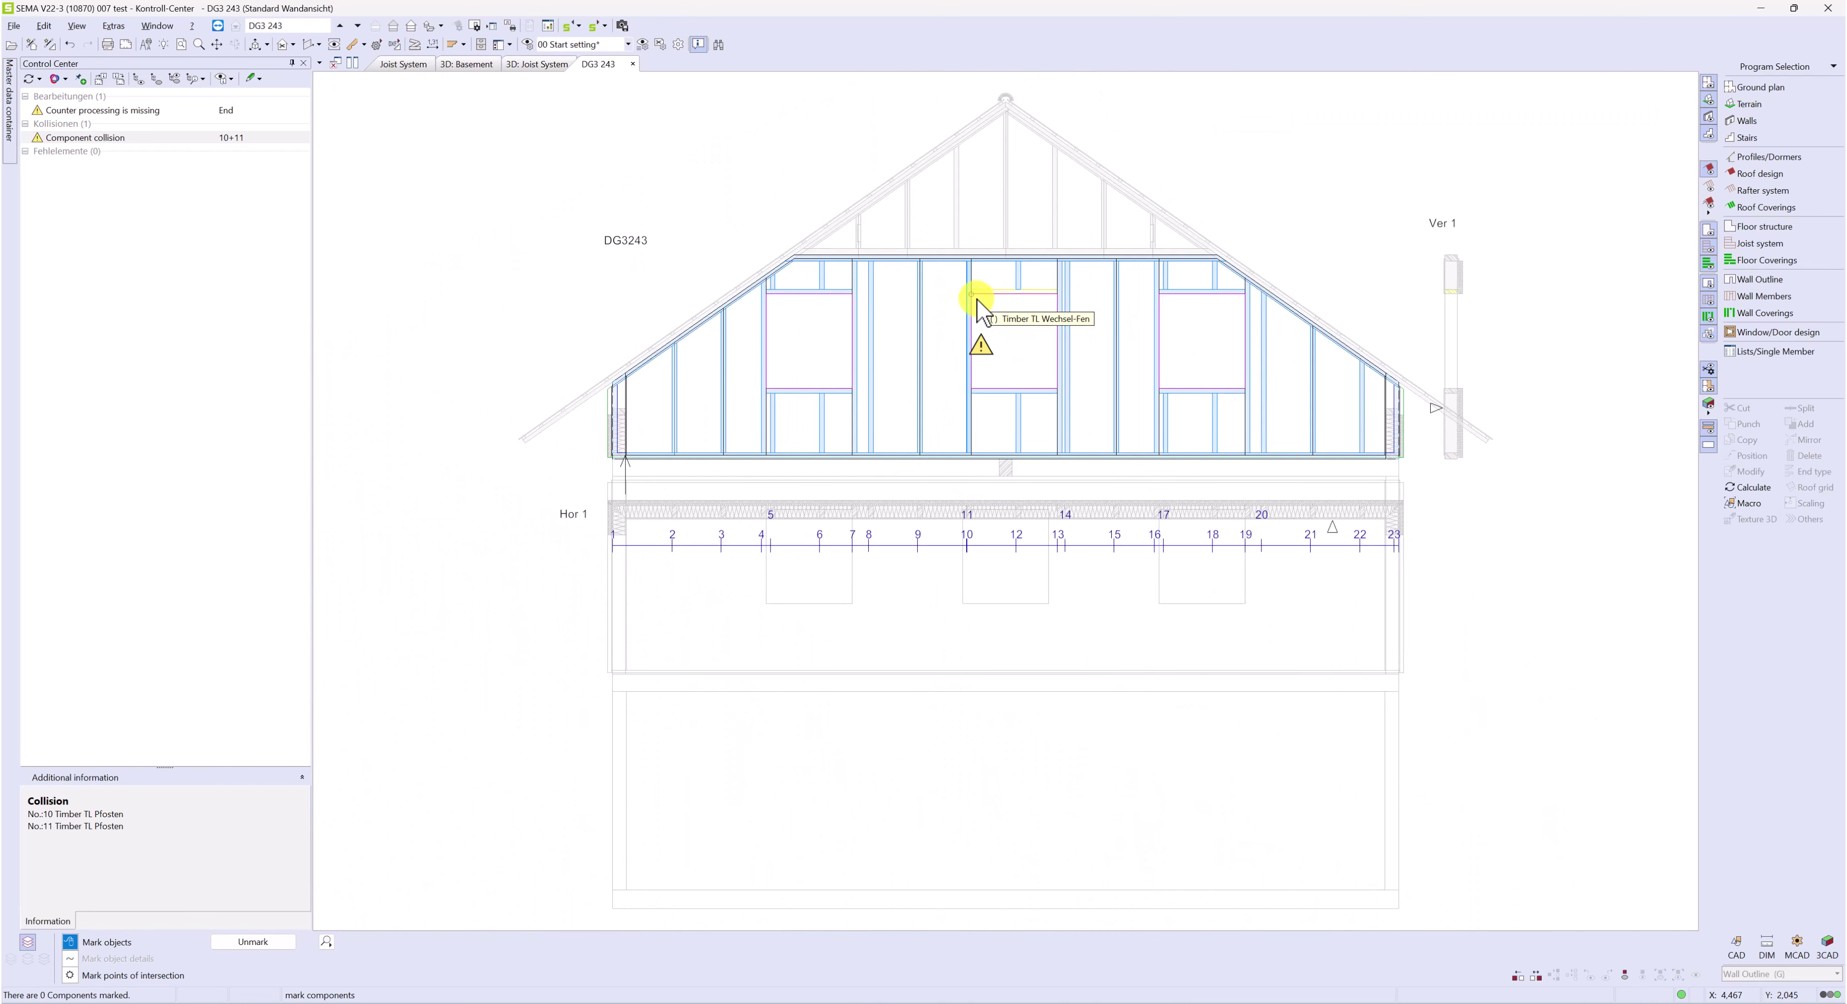
# Delete one of the two overlapping posts beside the middle window opening in wall DG3 243
pyautogui.scroll(3, 977, 298)
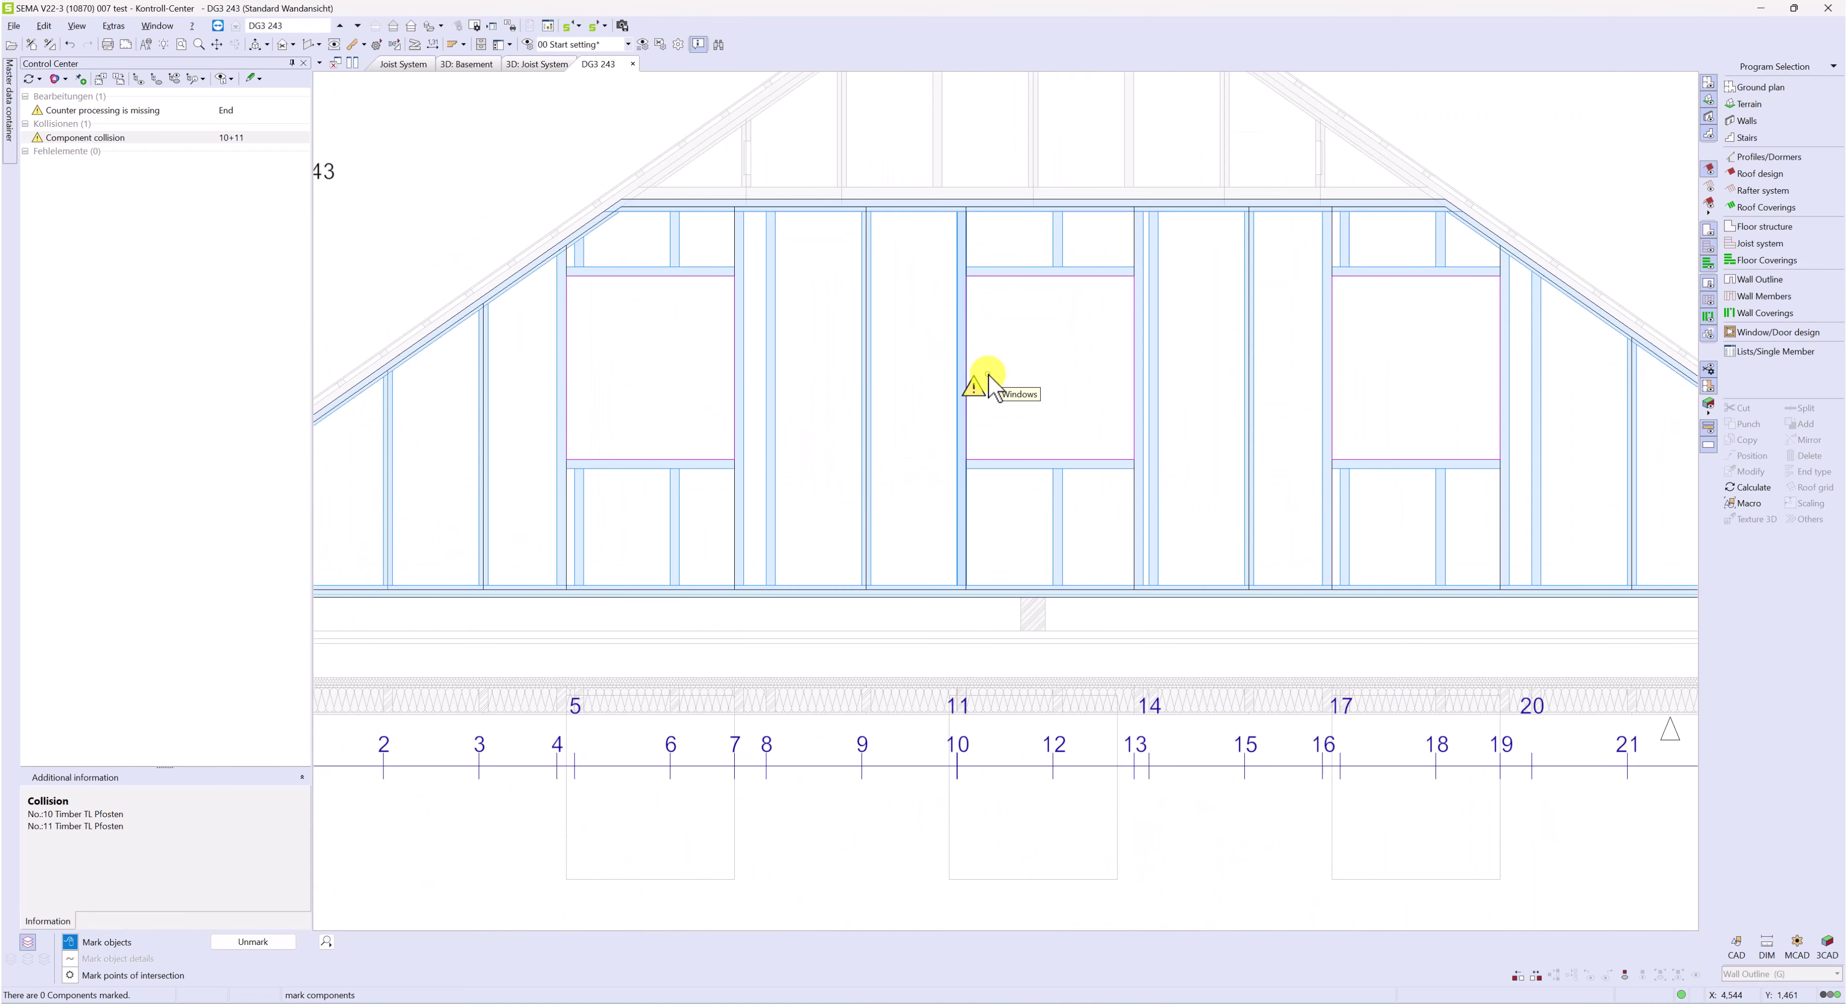
pyautogui.scroll(4, 988, 375)
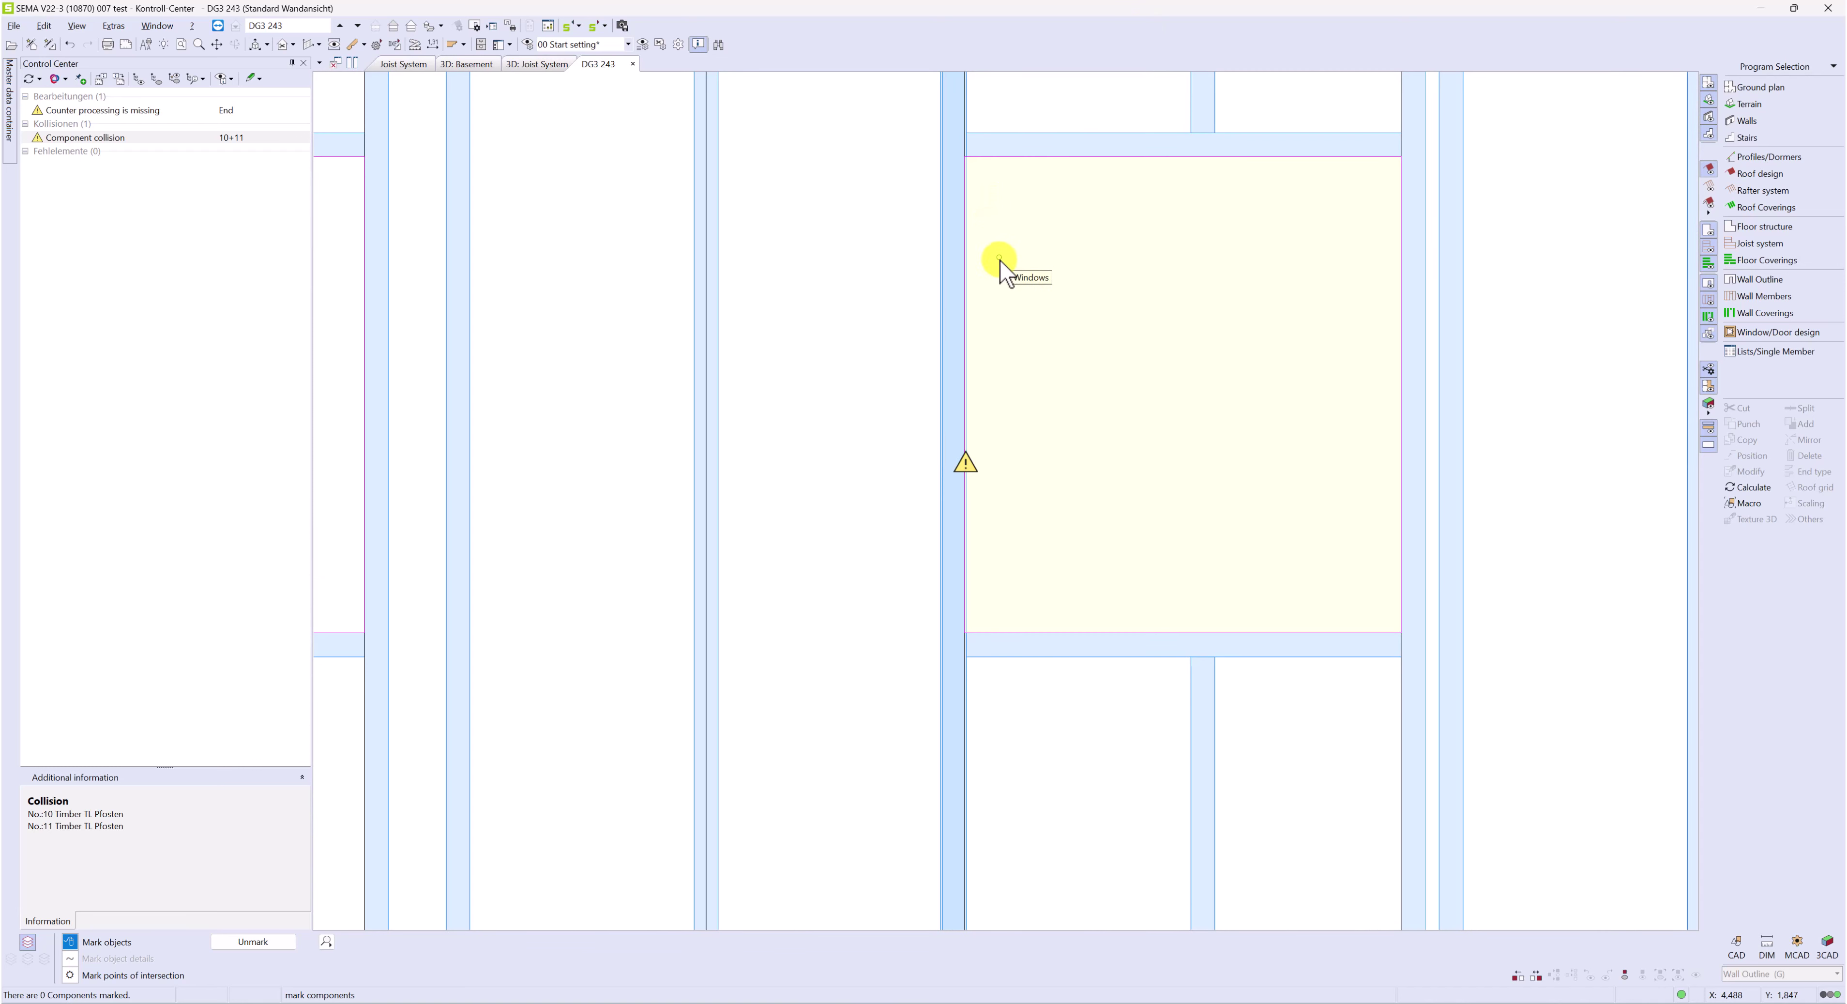
pyautogui.scroll(6, 946, 236)
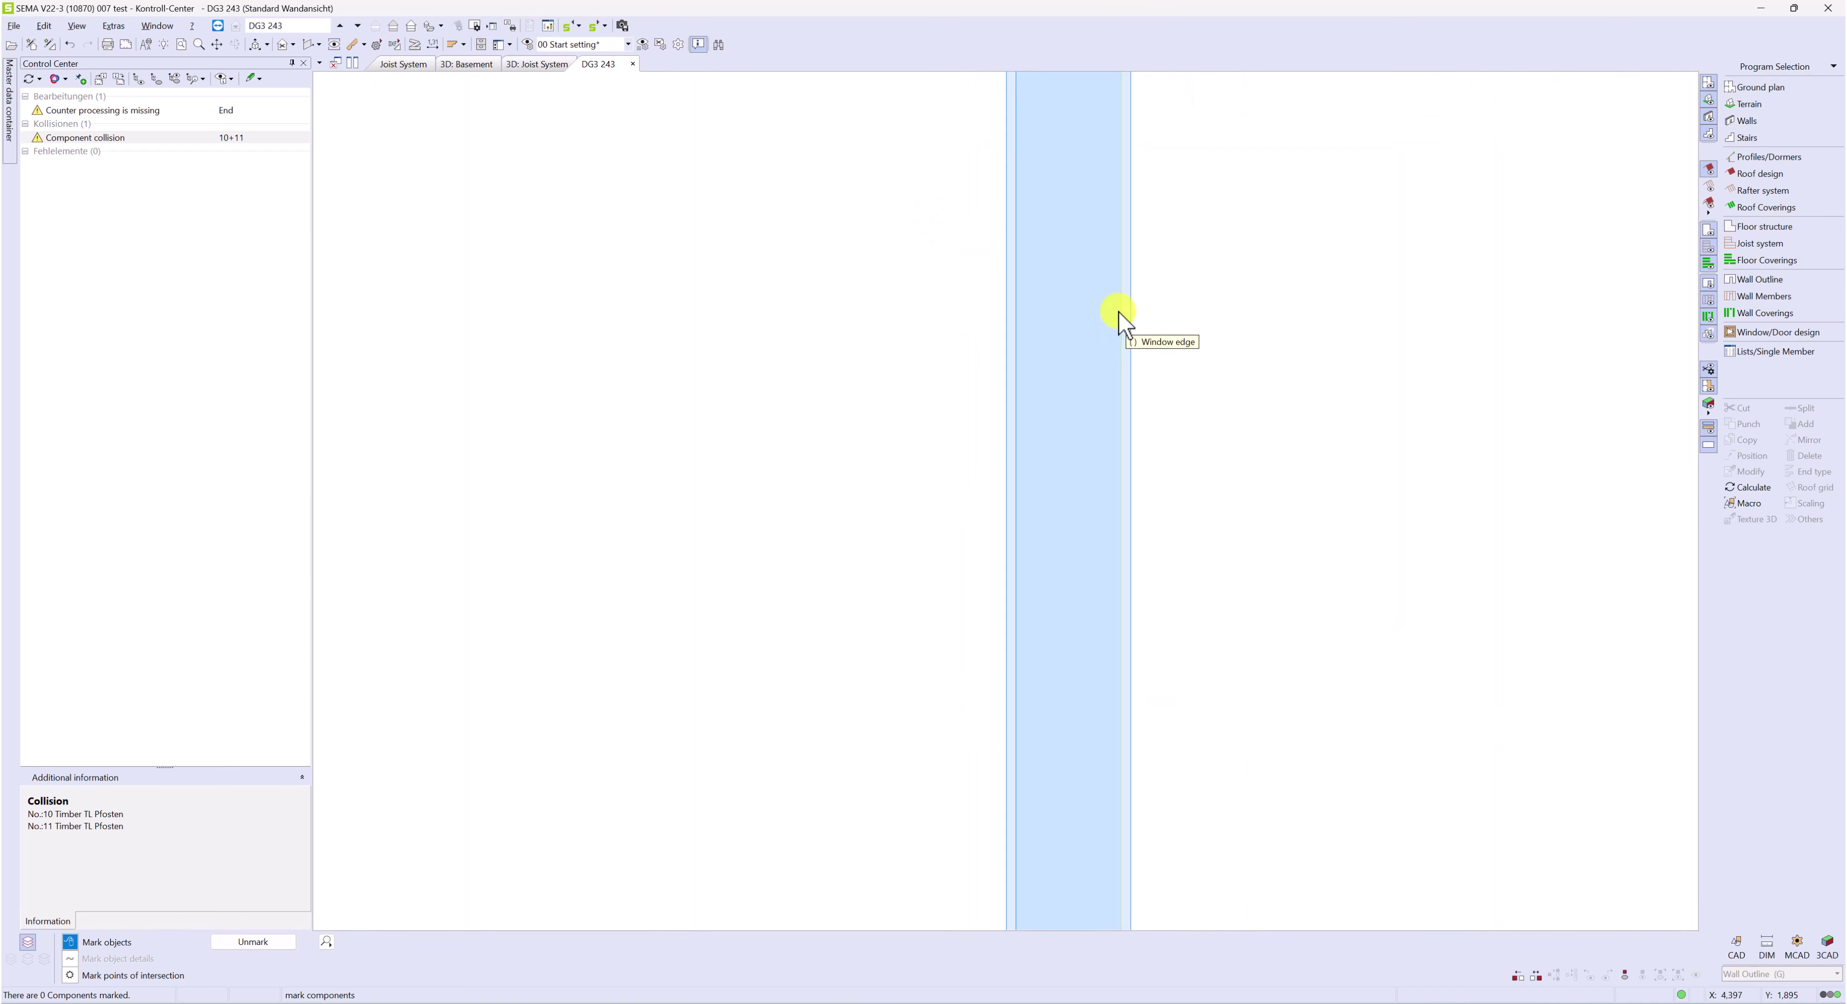
pyautogui.click(1132, 305)
pyautogui.scroll(-2, 956, 494)
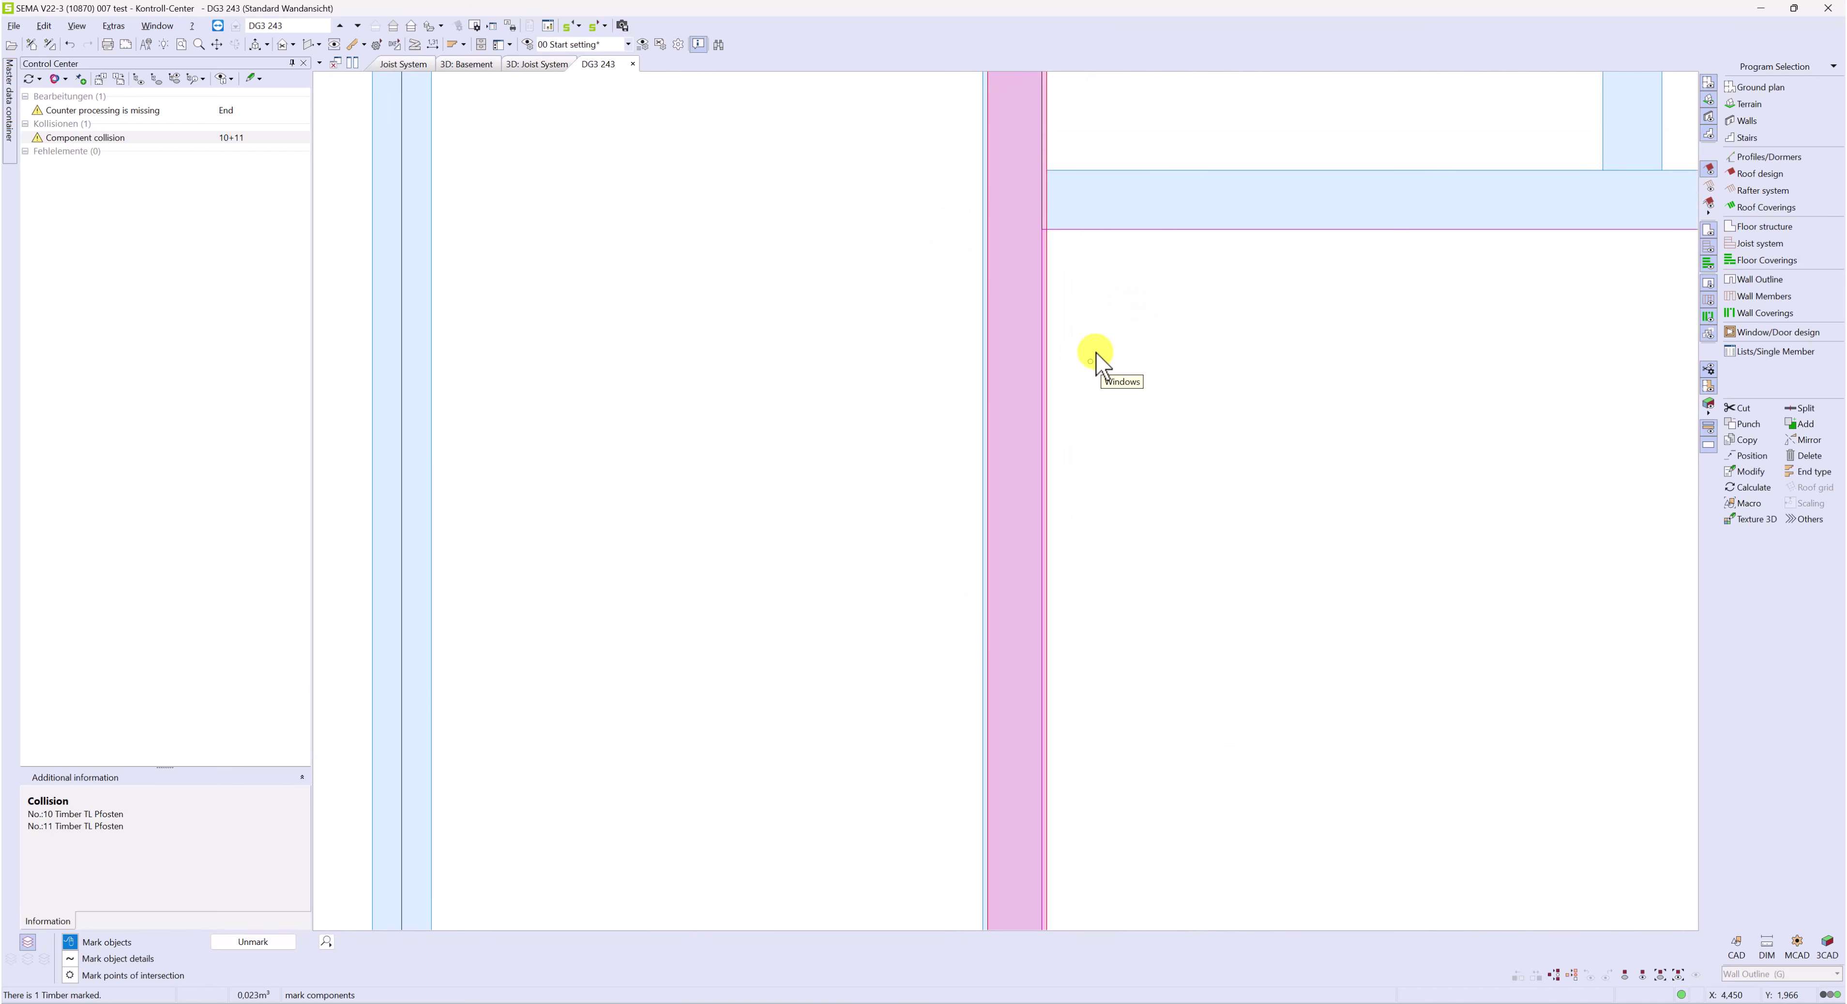
pyautogui.press('Delete')
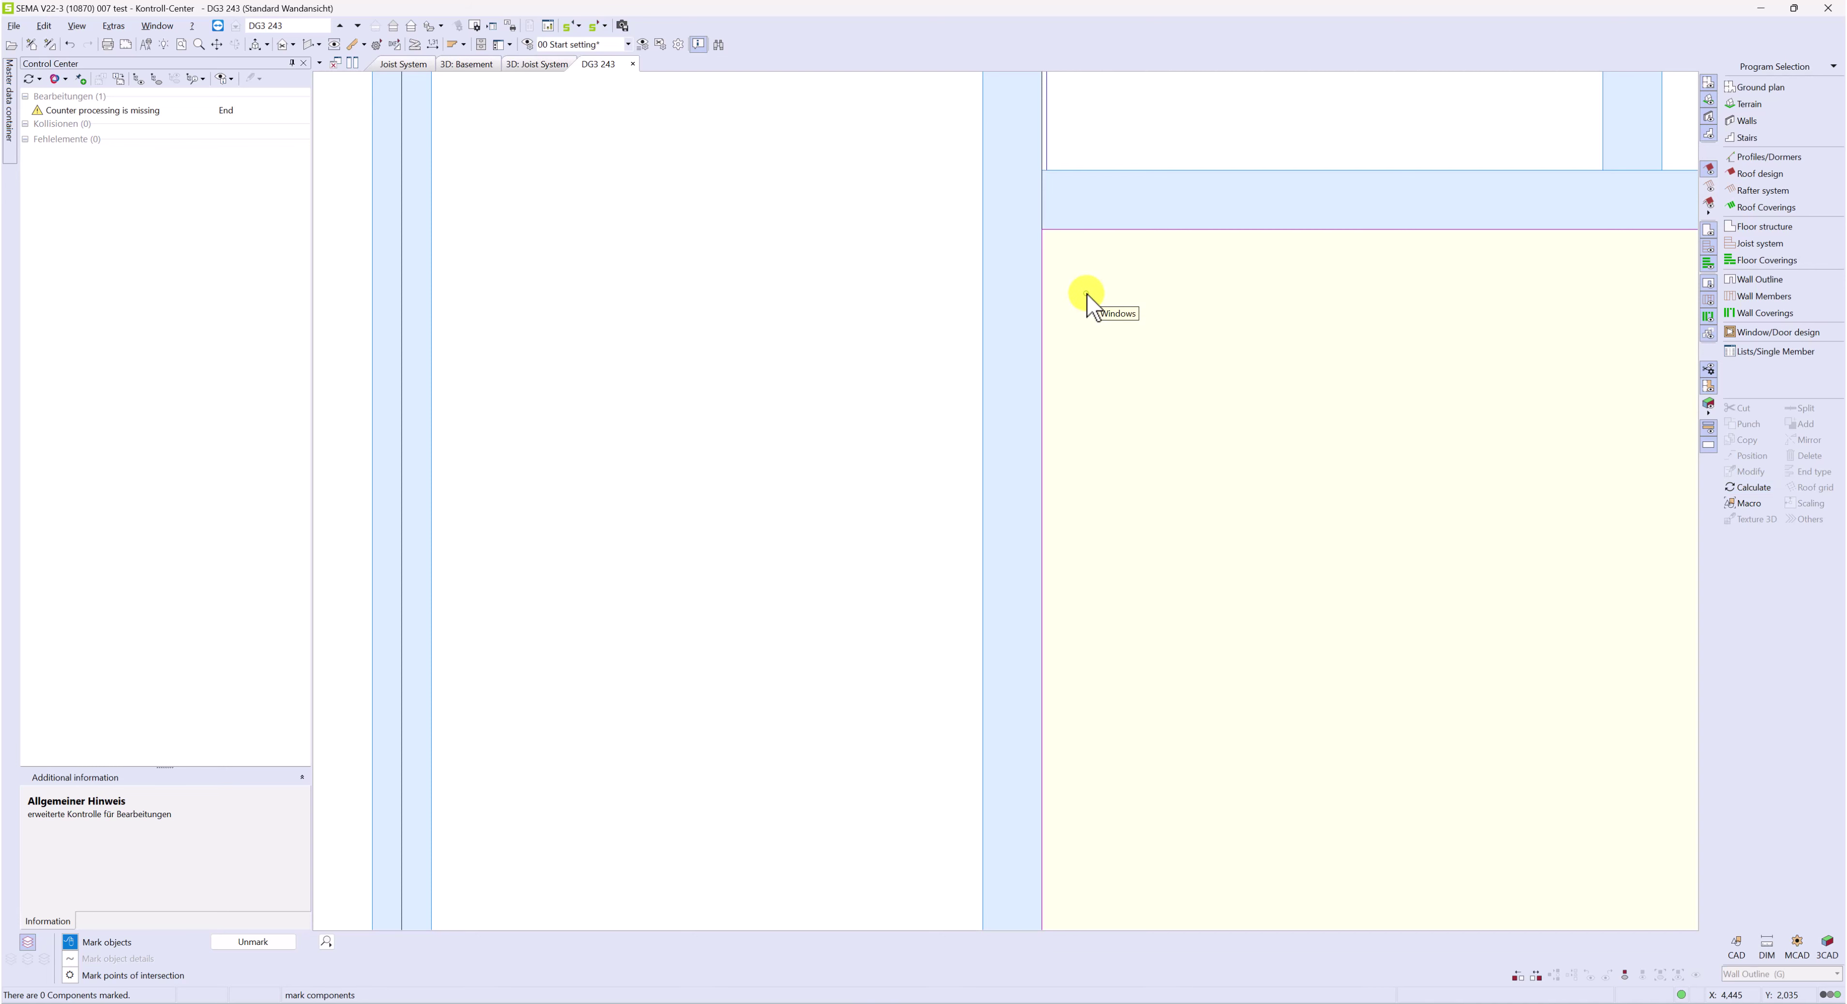
pyautogui.scroll(-3, 1086, 294)
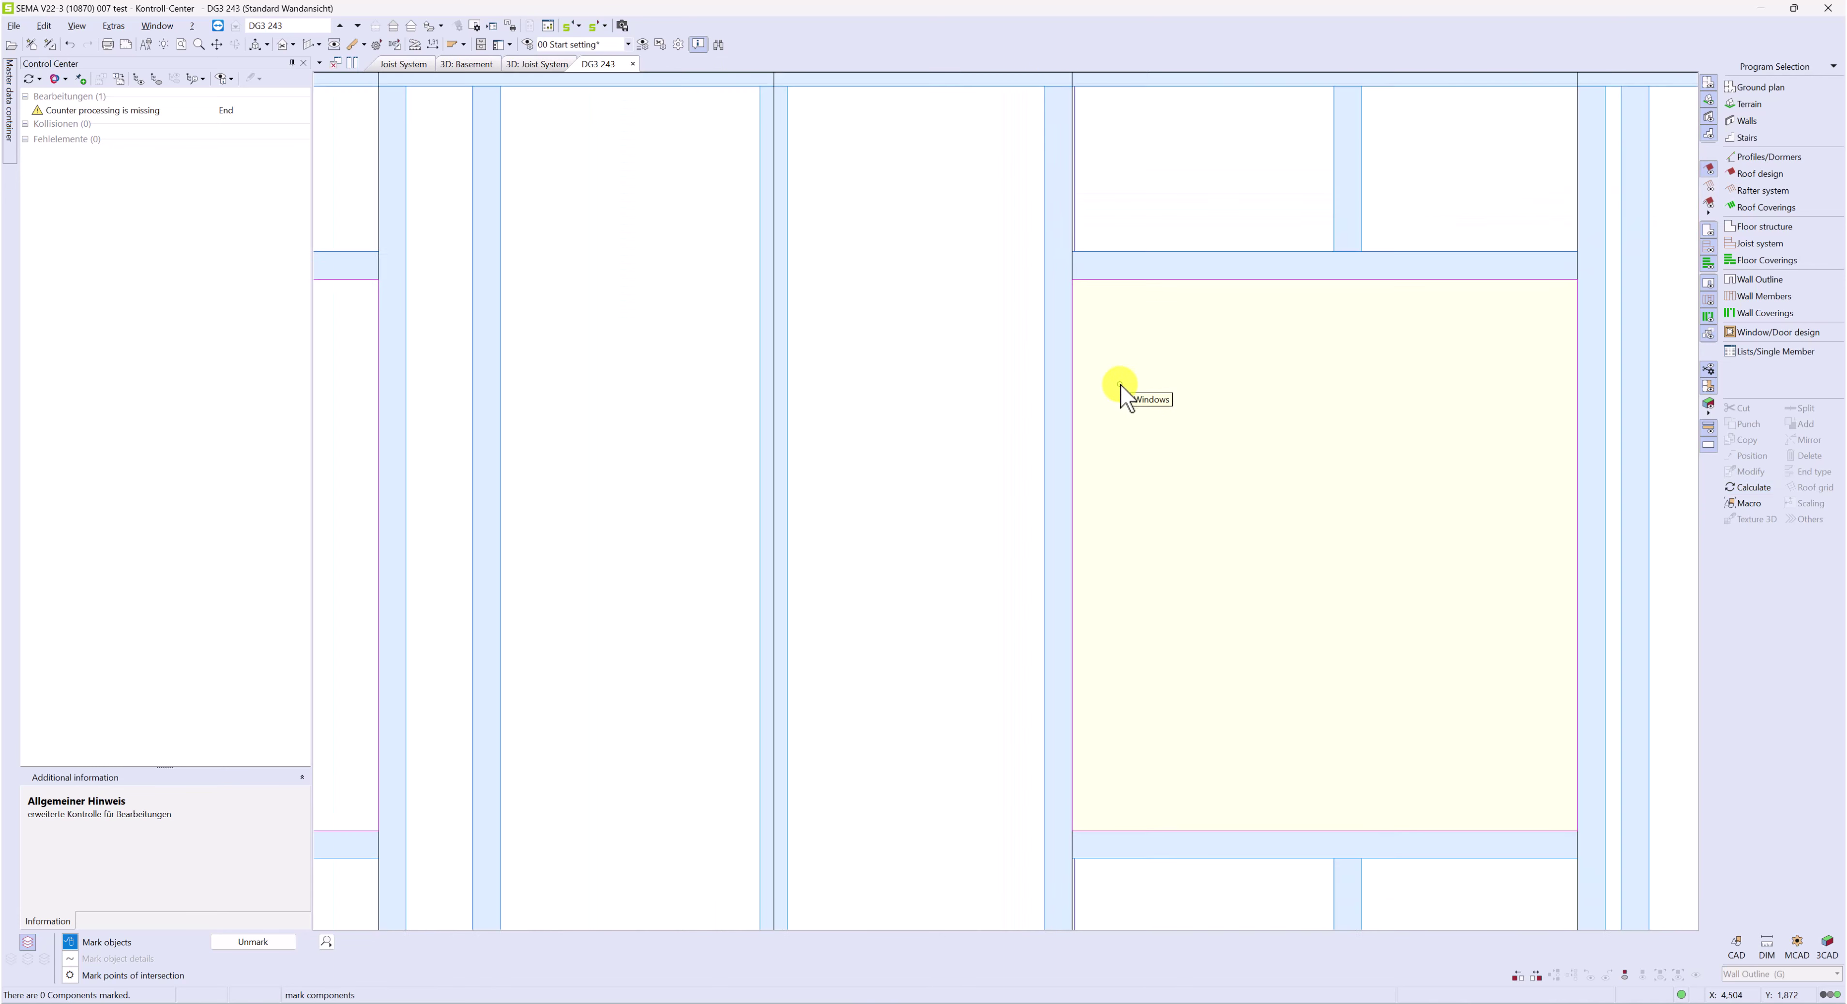
pyautogui.scroll(-2, 1120, 387)
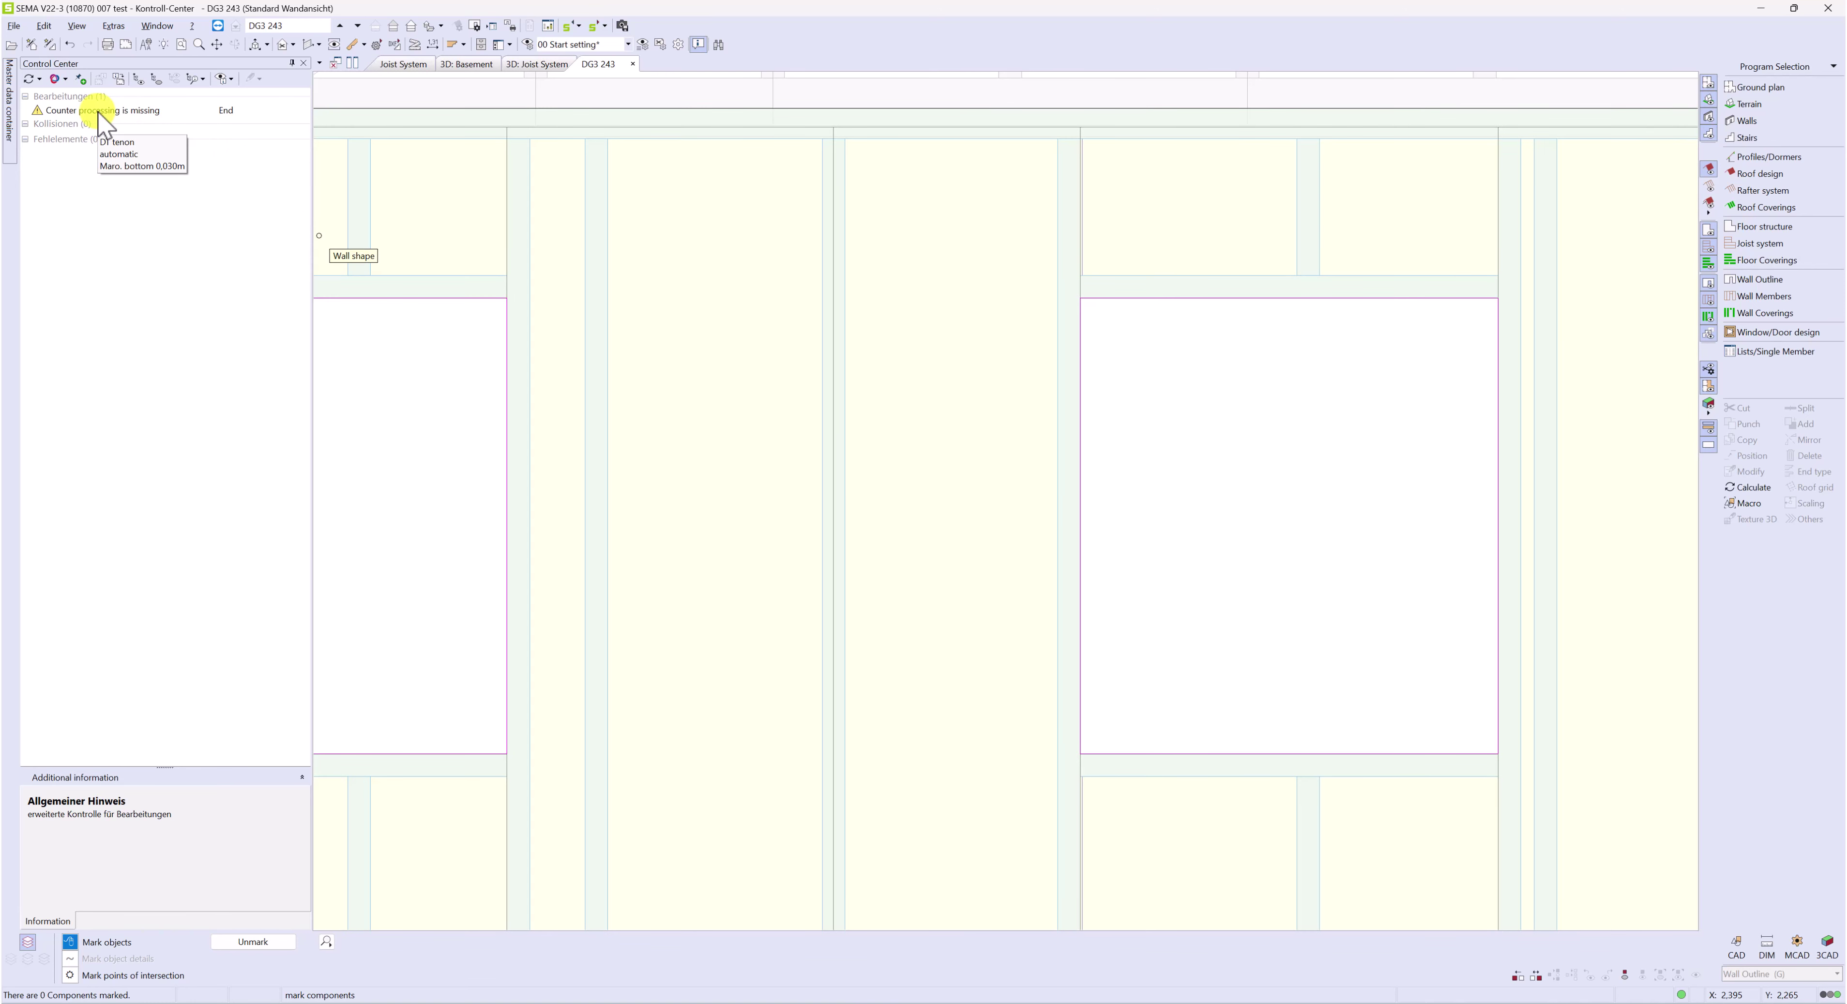
# Mark the timber involved in the missing counter processing conflict in the 3D joist system view
pyautogui.click(100, 113)
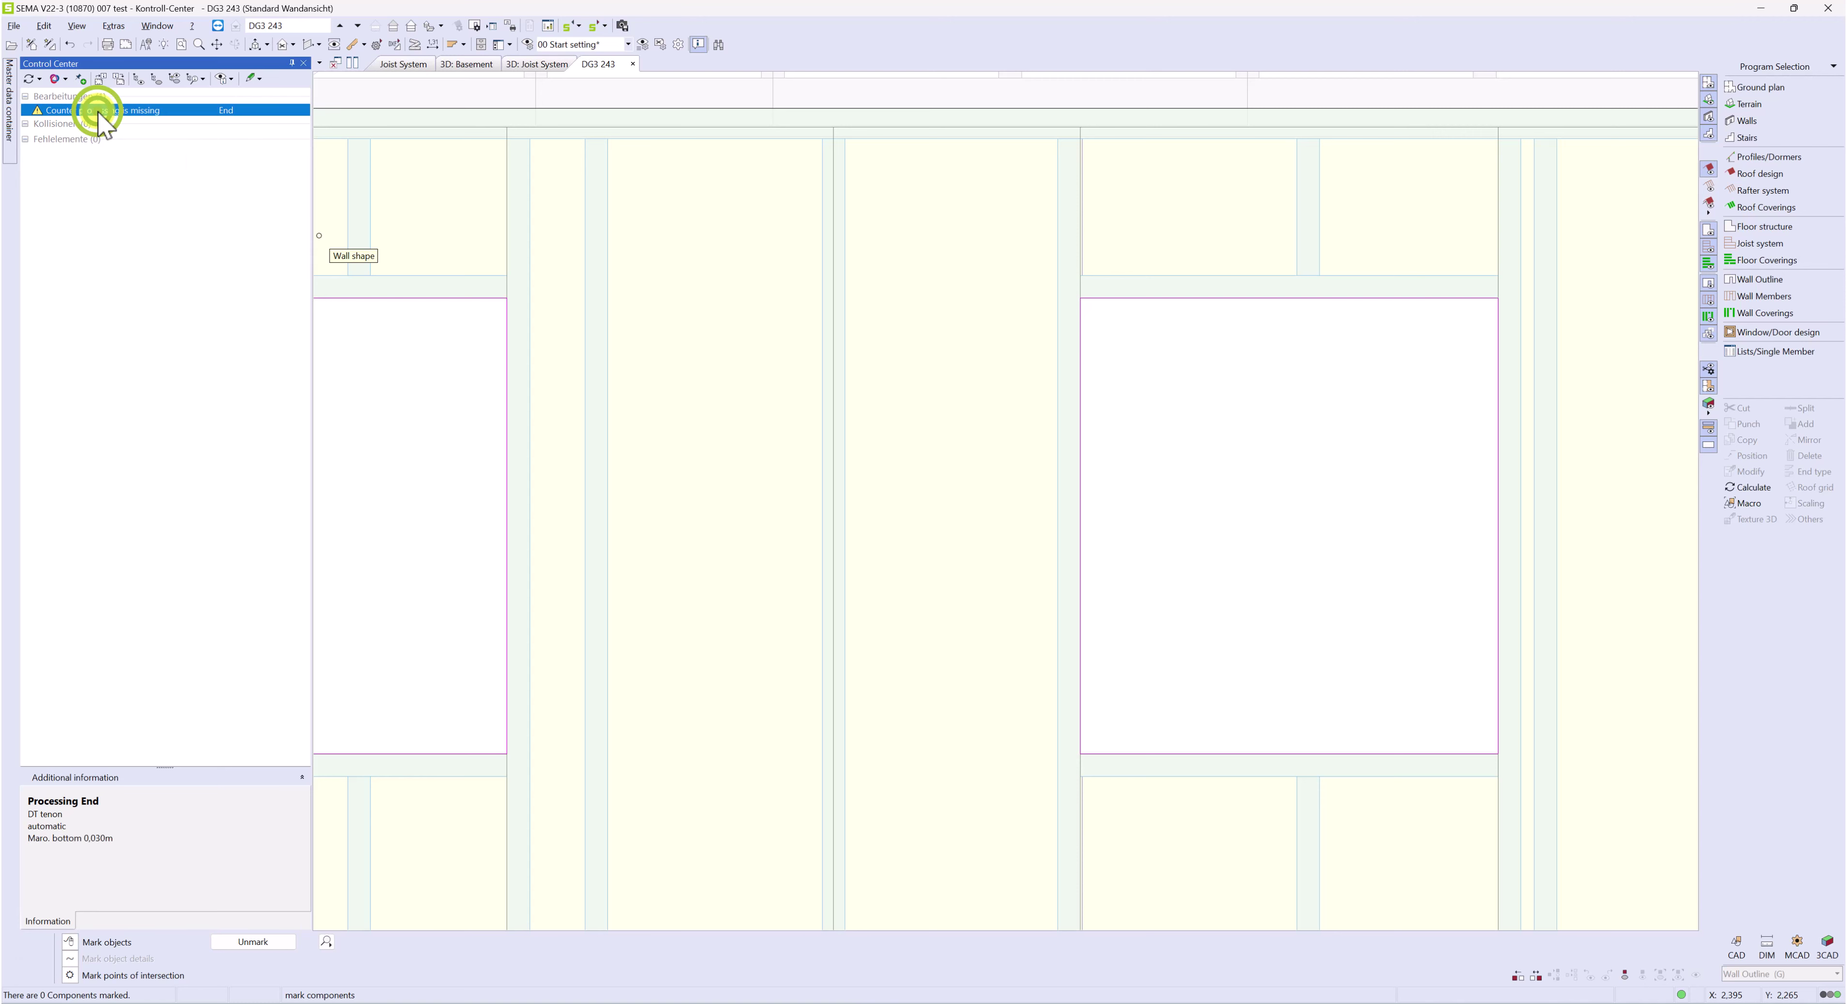
pyautogui.rightClick(100, 113)
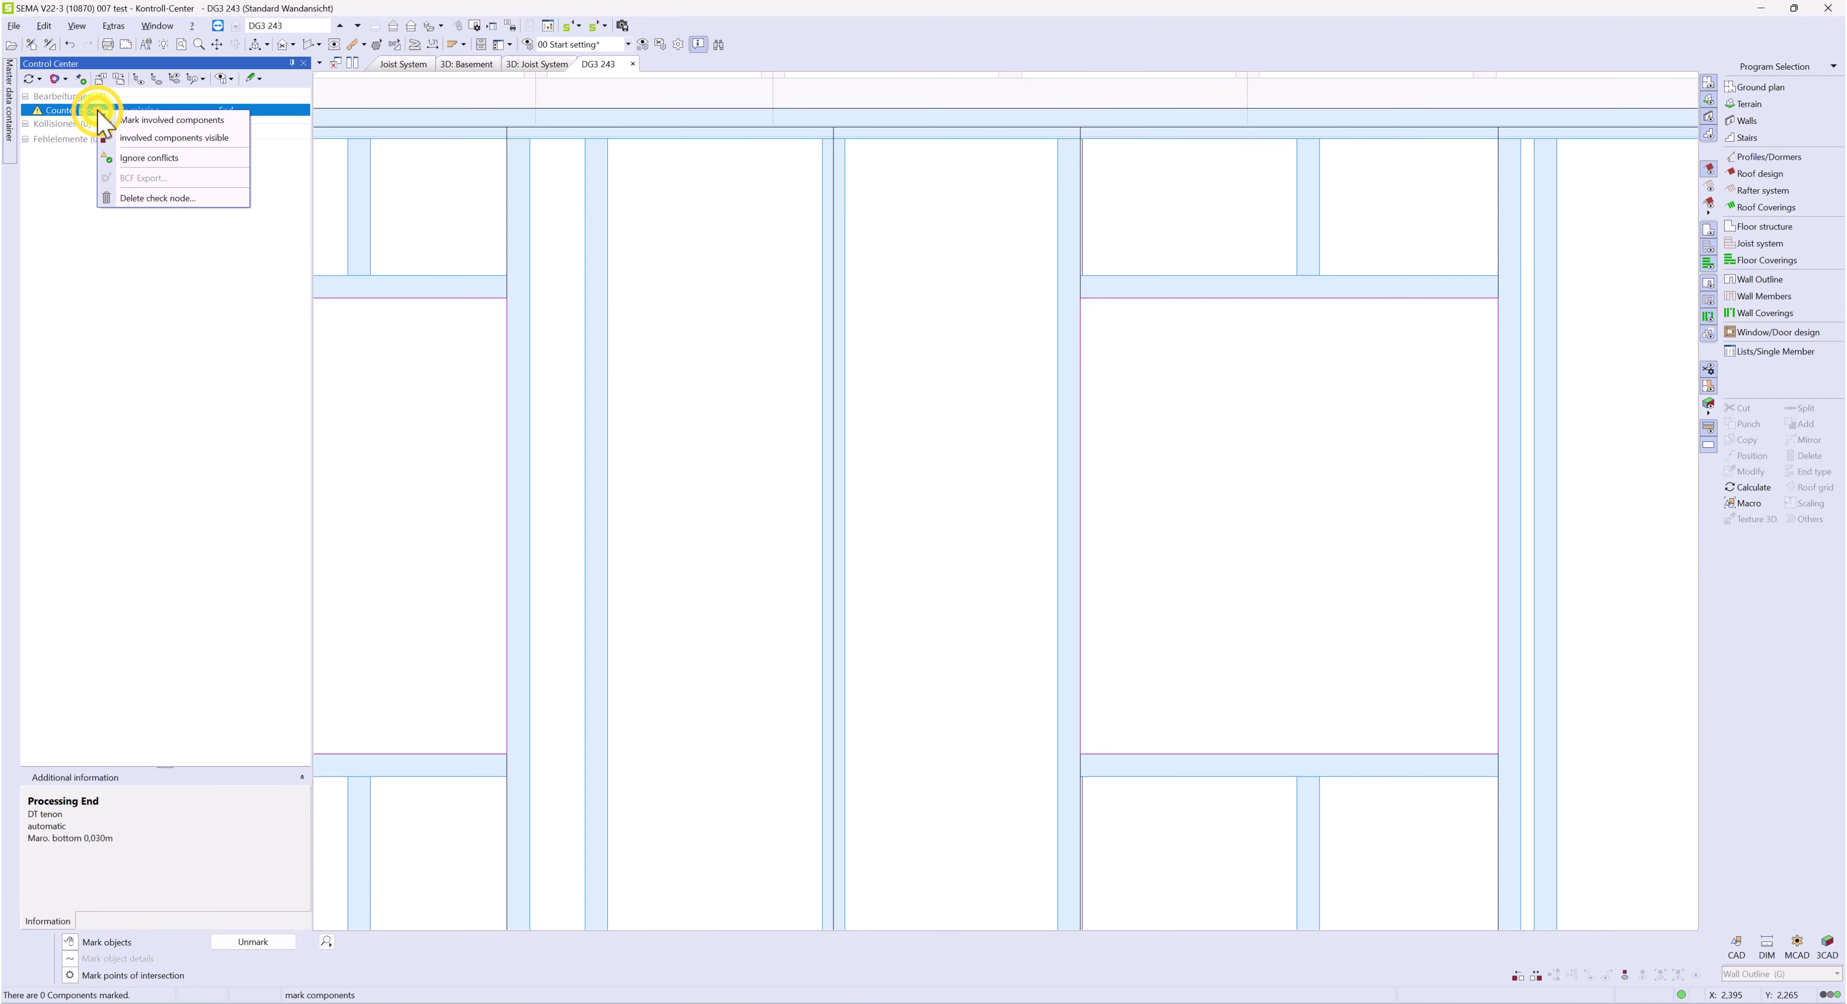
pyautogui.click(164, 122)
pyautogui.click(536, 64)
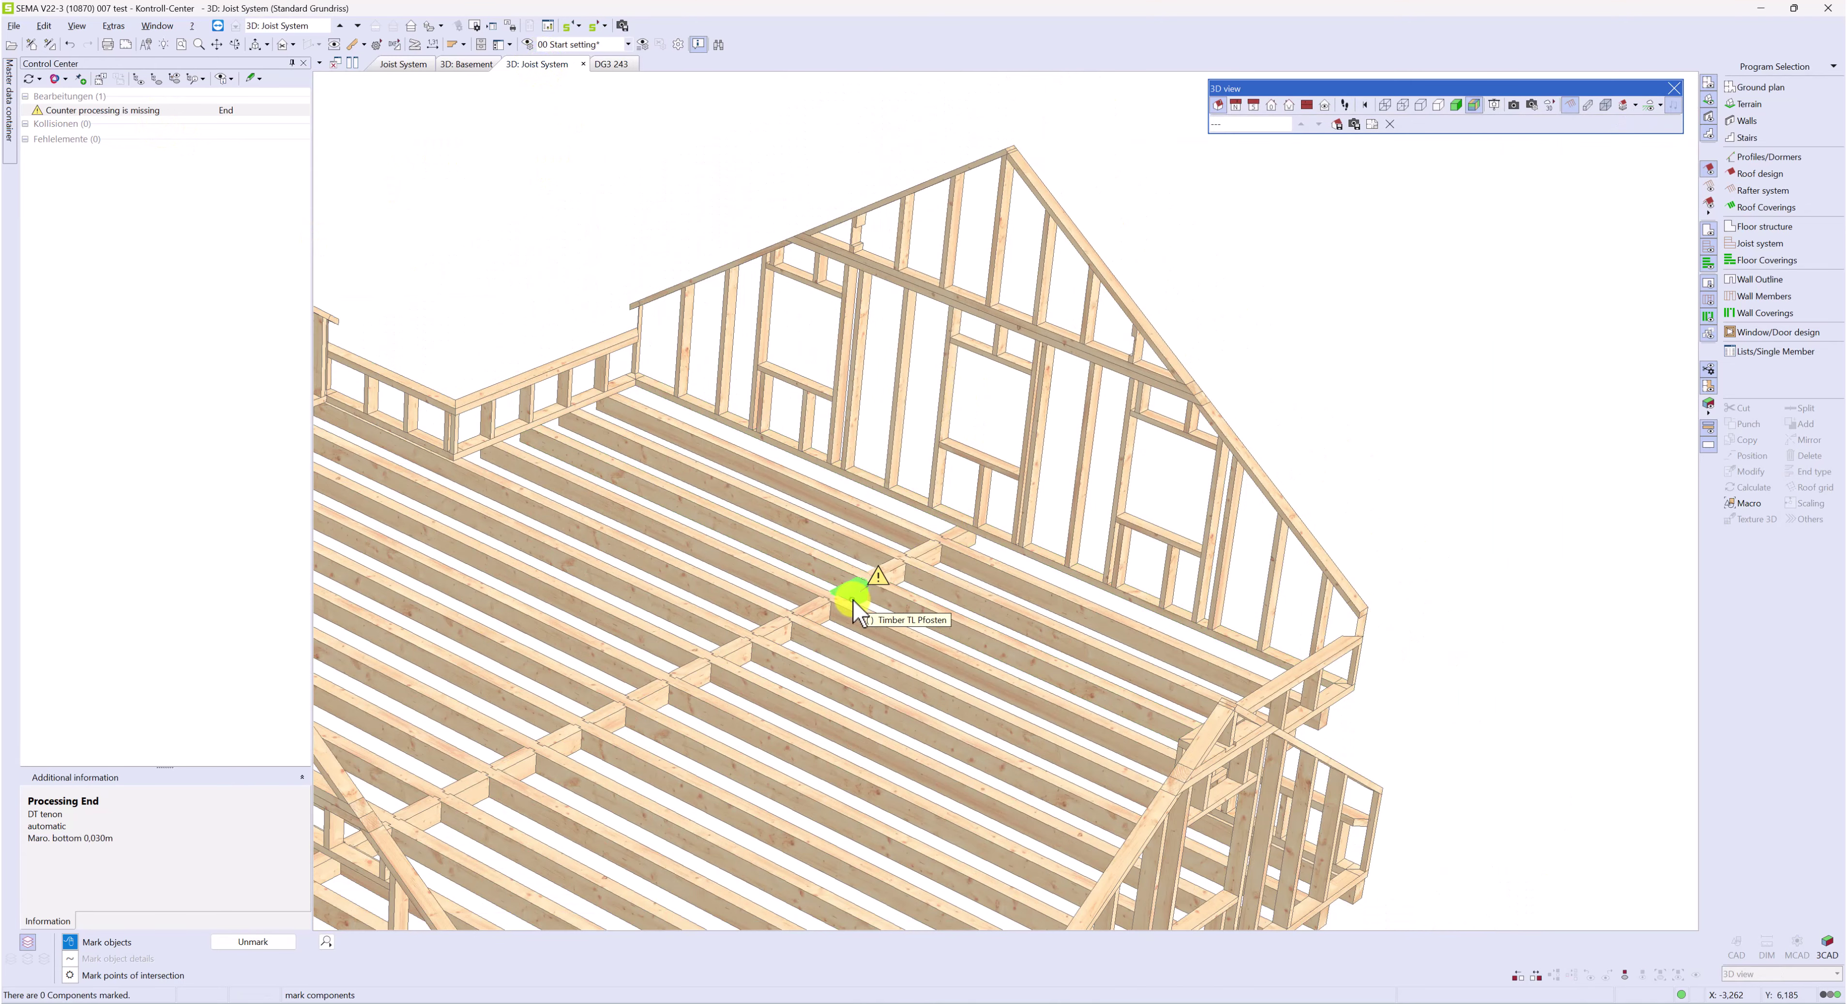
pyautogui.scroll(3, 849, 589)
pyautogui.rightClick(117, 110)
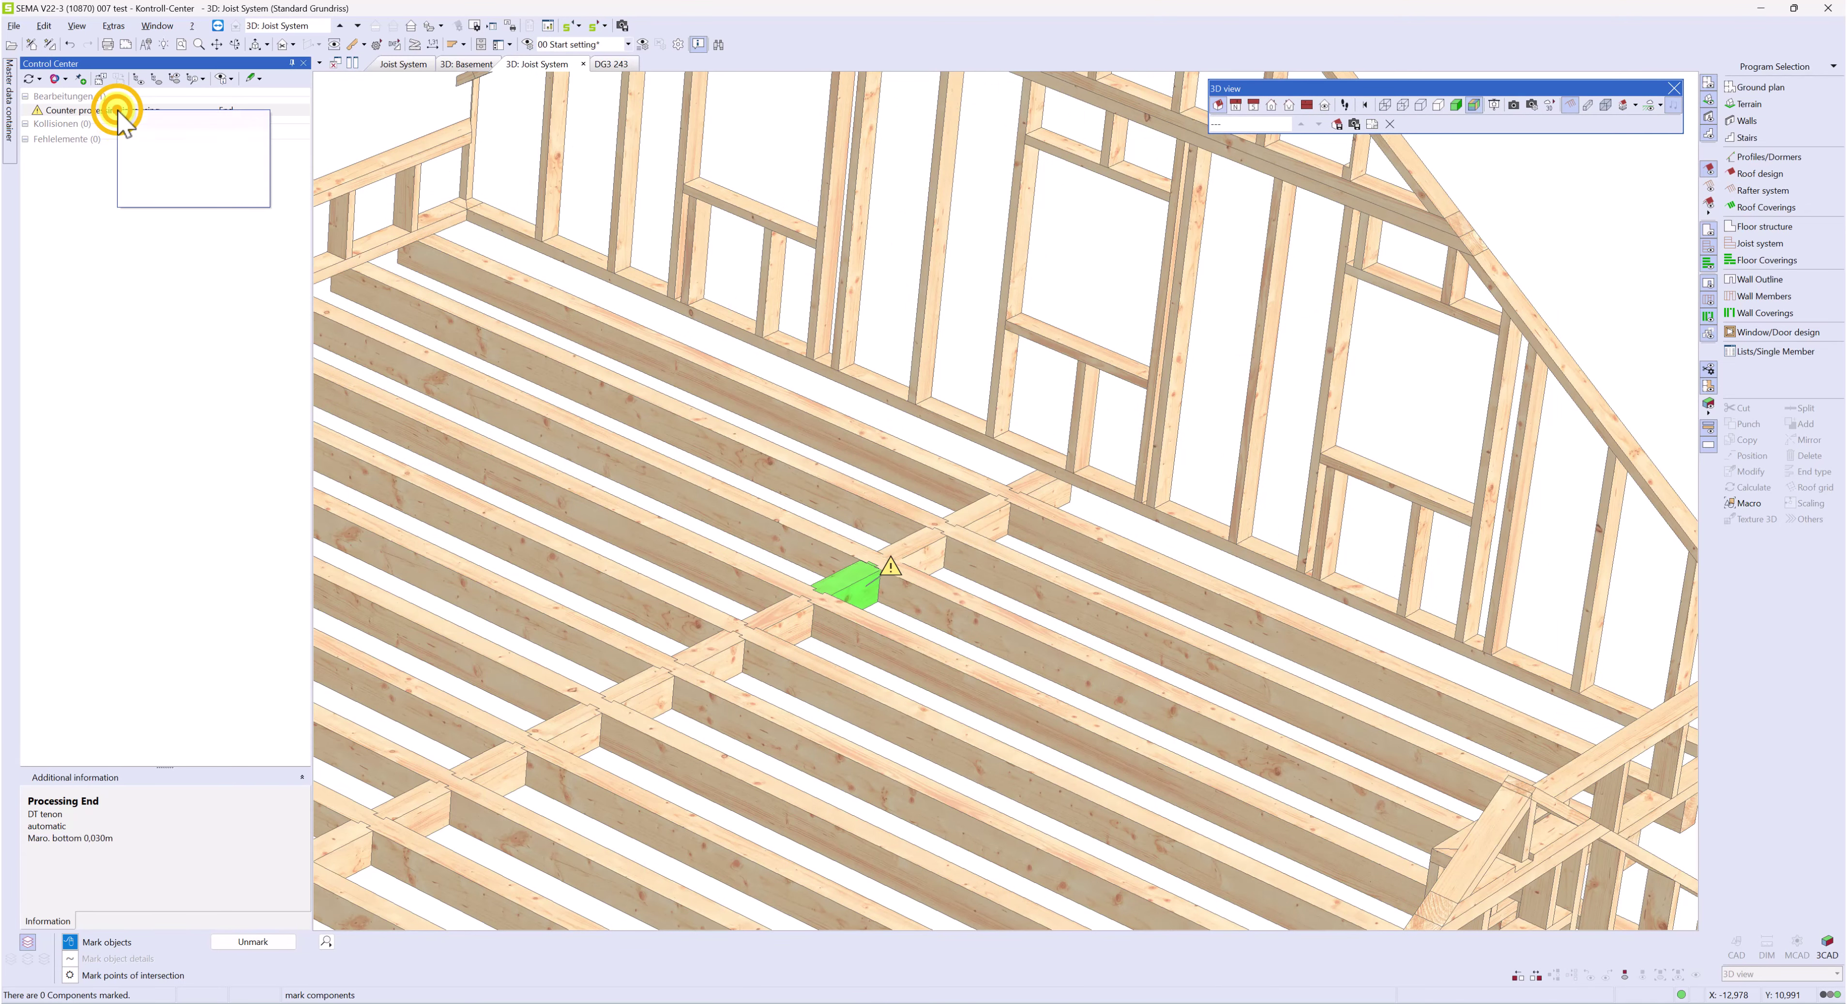
pyautogui.click(187, 116)
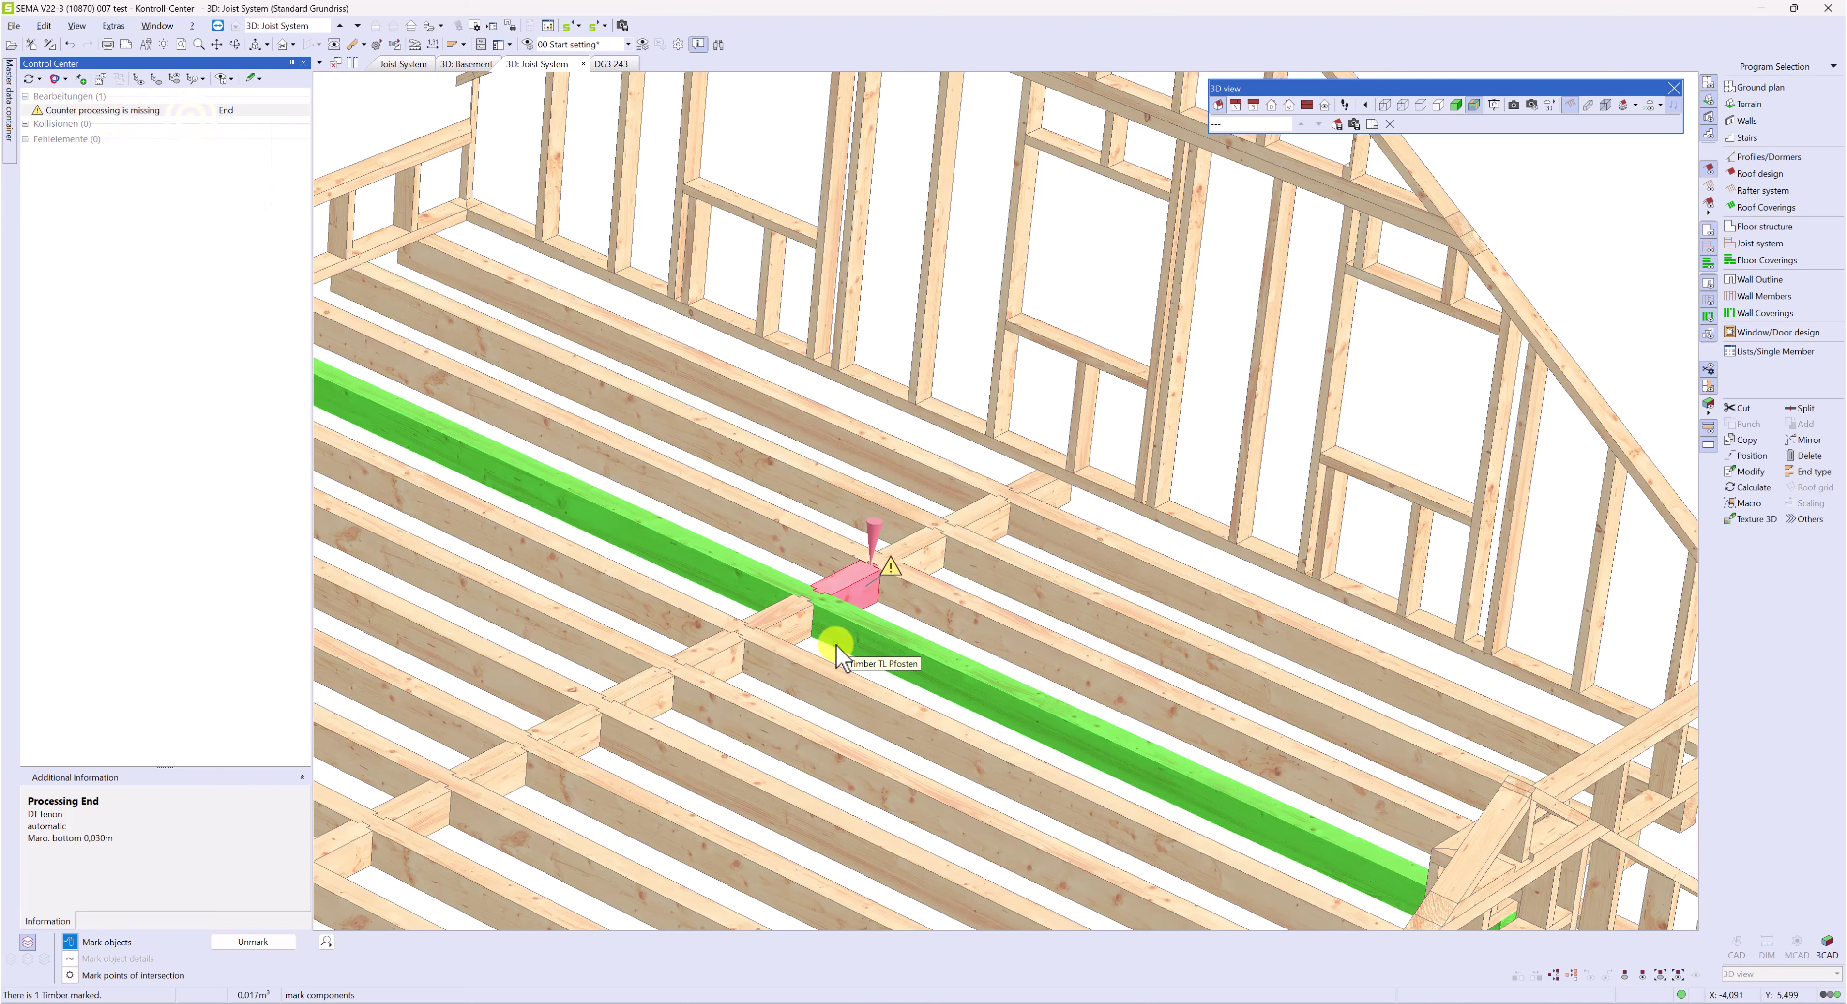
# Inspect the dovetail connections of the marked timber by temporarily hiding it from between the joists, and show it again
pyautogui.moveTo(859, 592); pyautogui.dragTo(895, 618, button='middle')
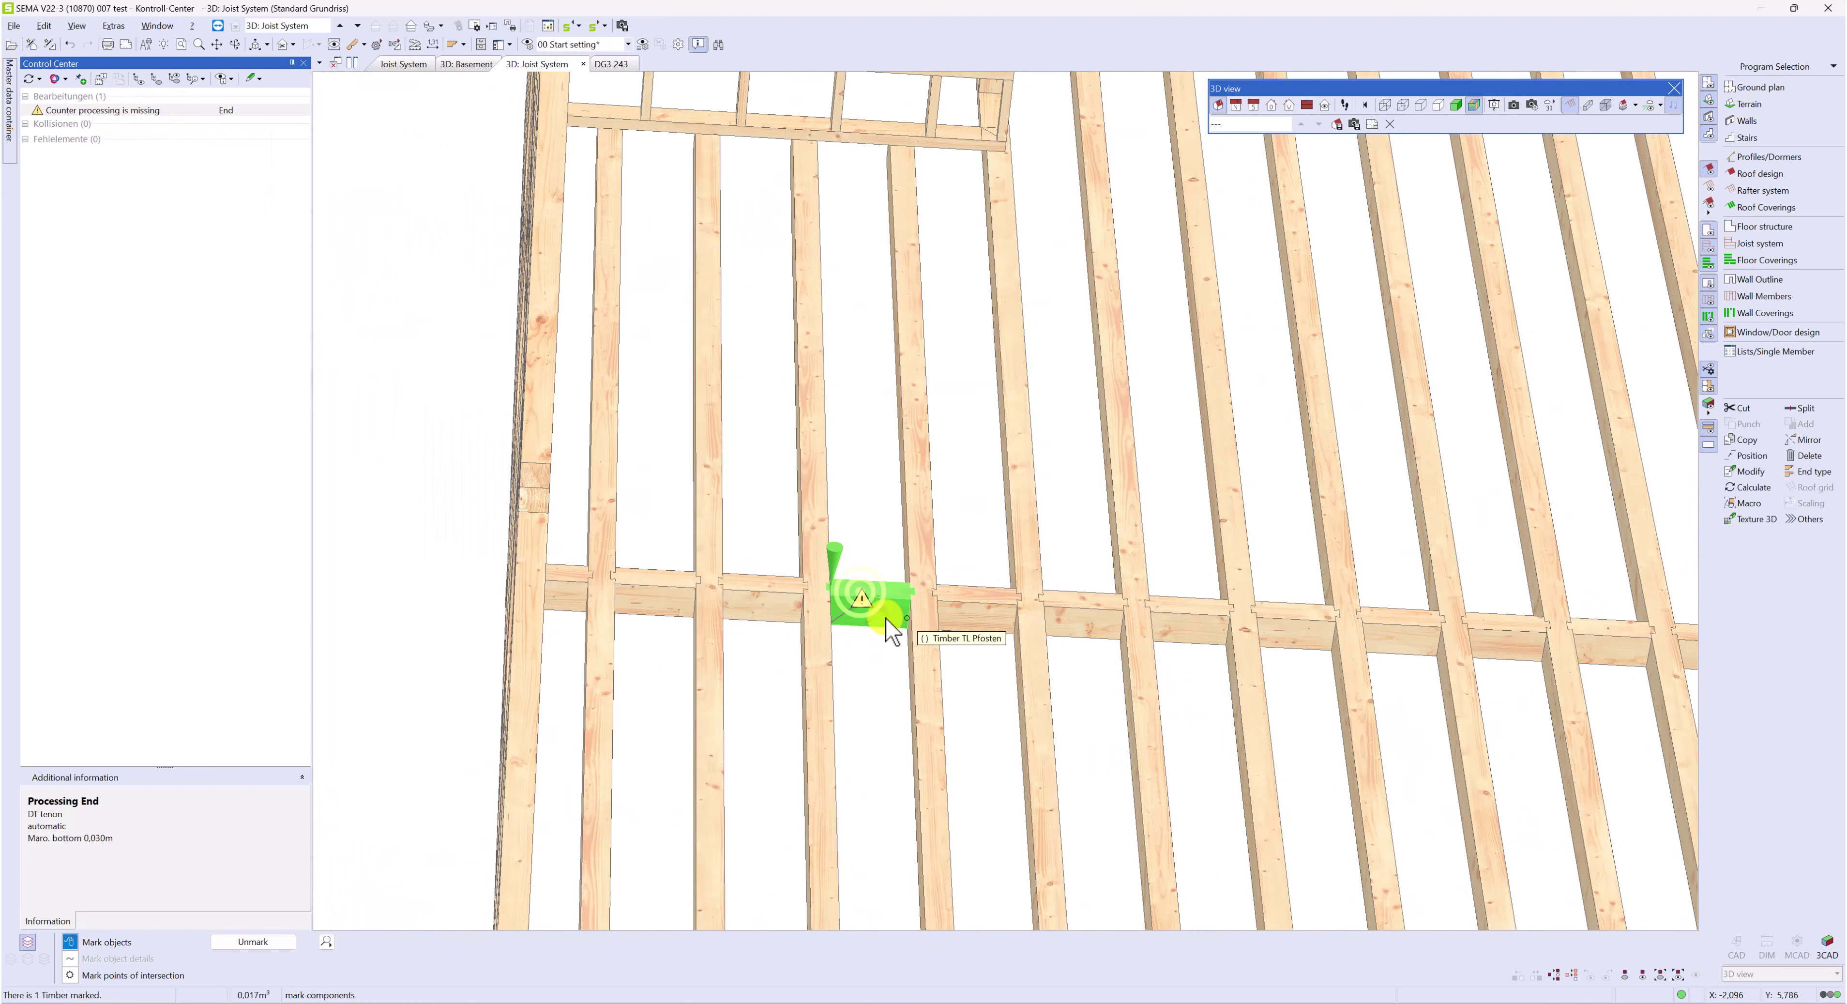
pyautogui.scroll(6, 857, 602)
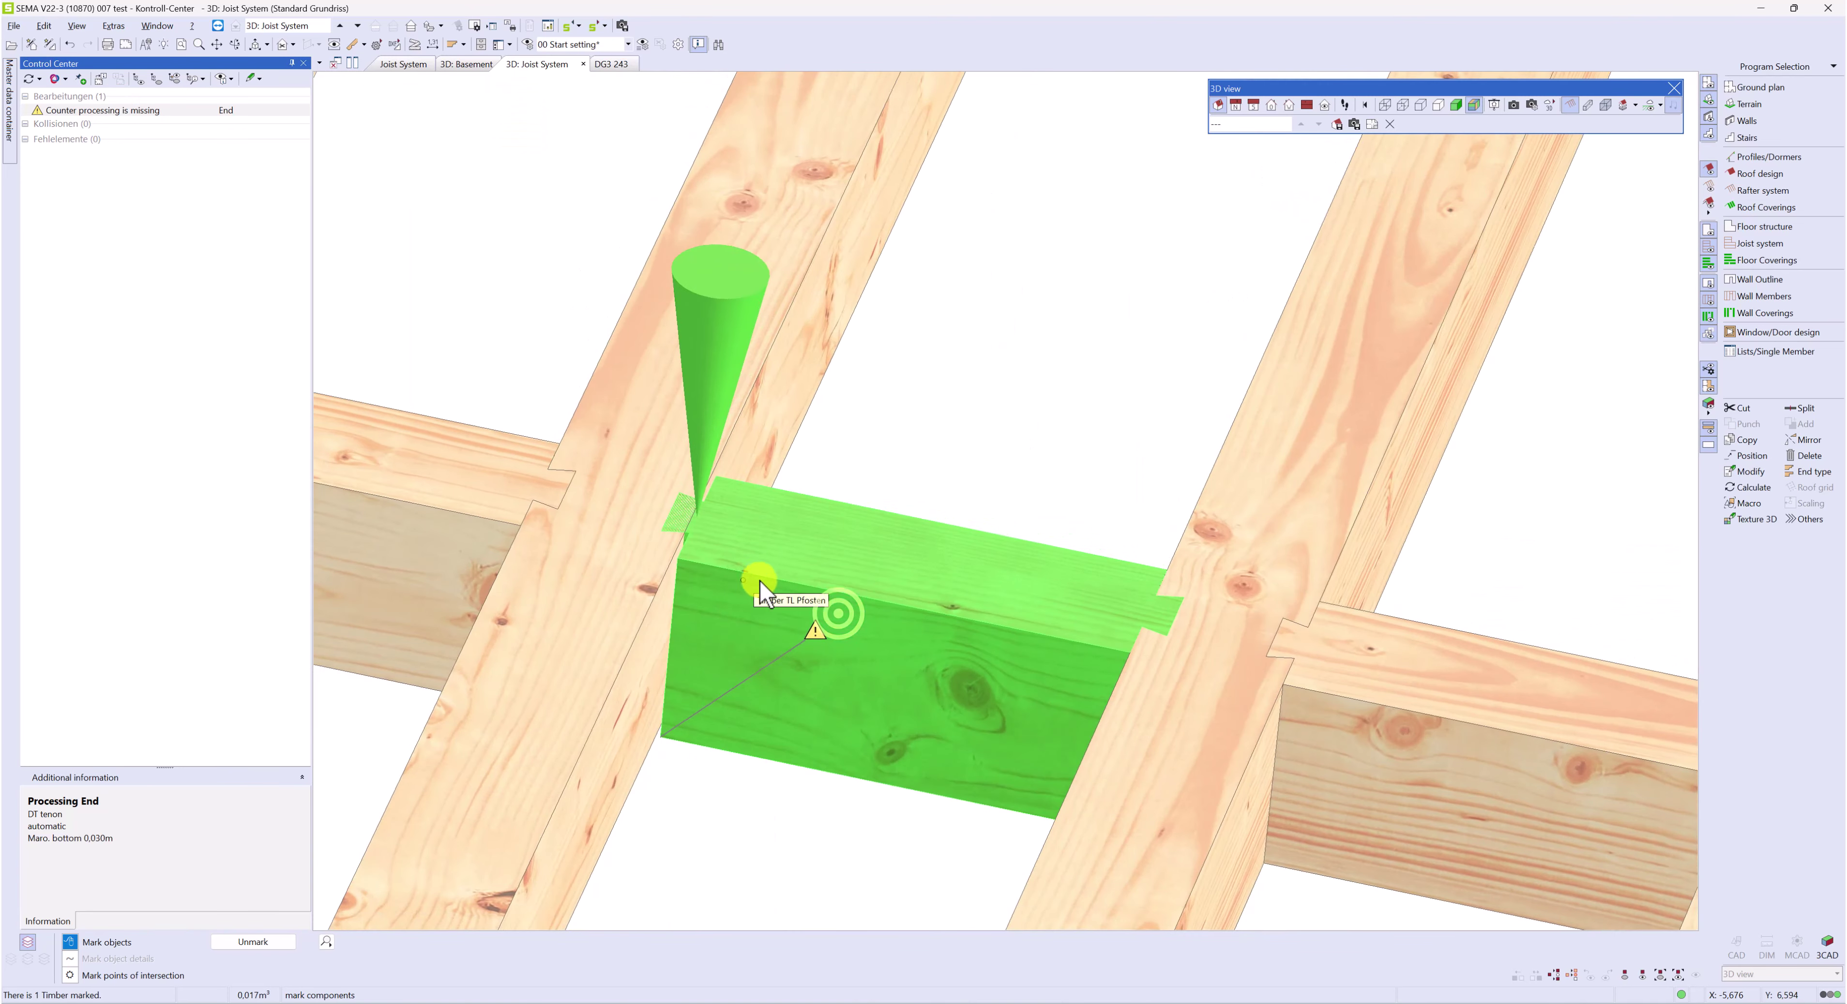
pyautogui.scroll(8, 699, 572)
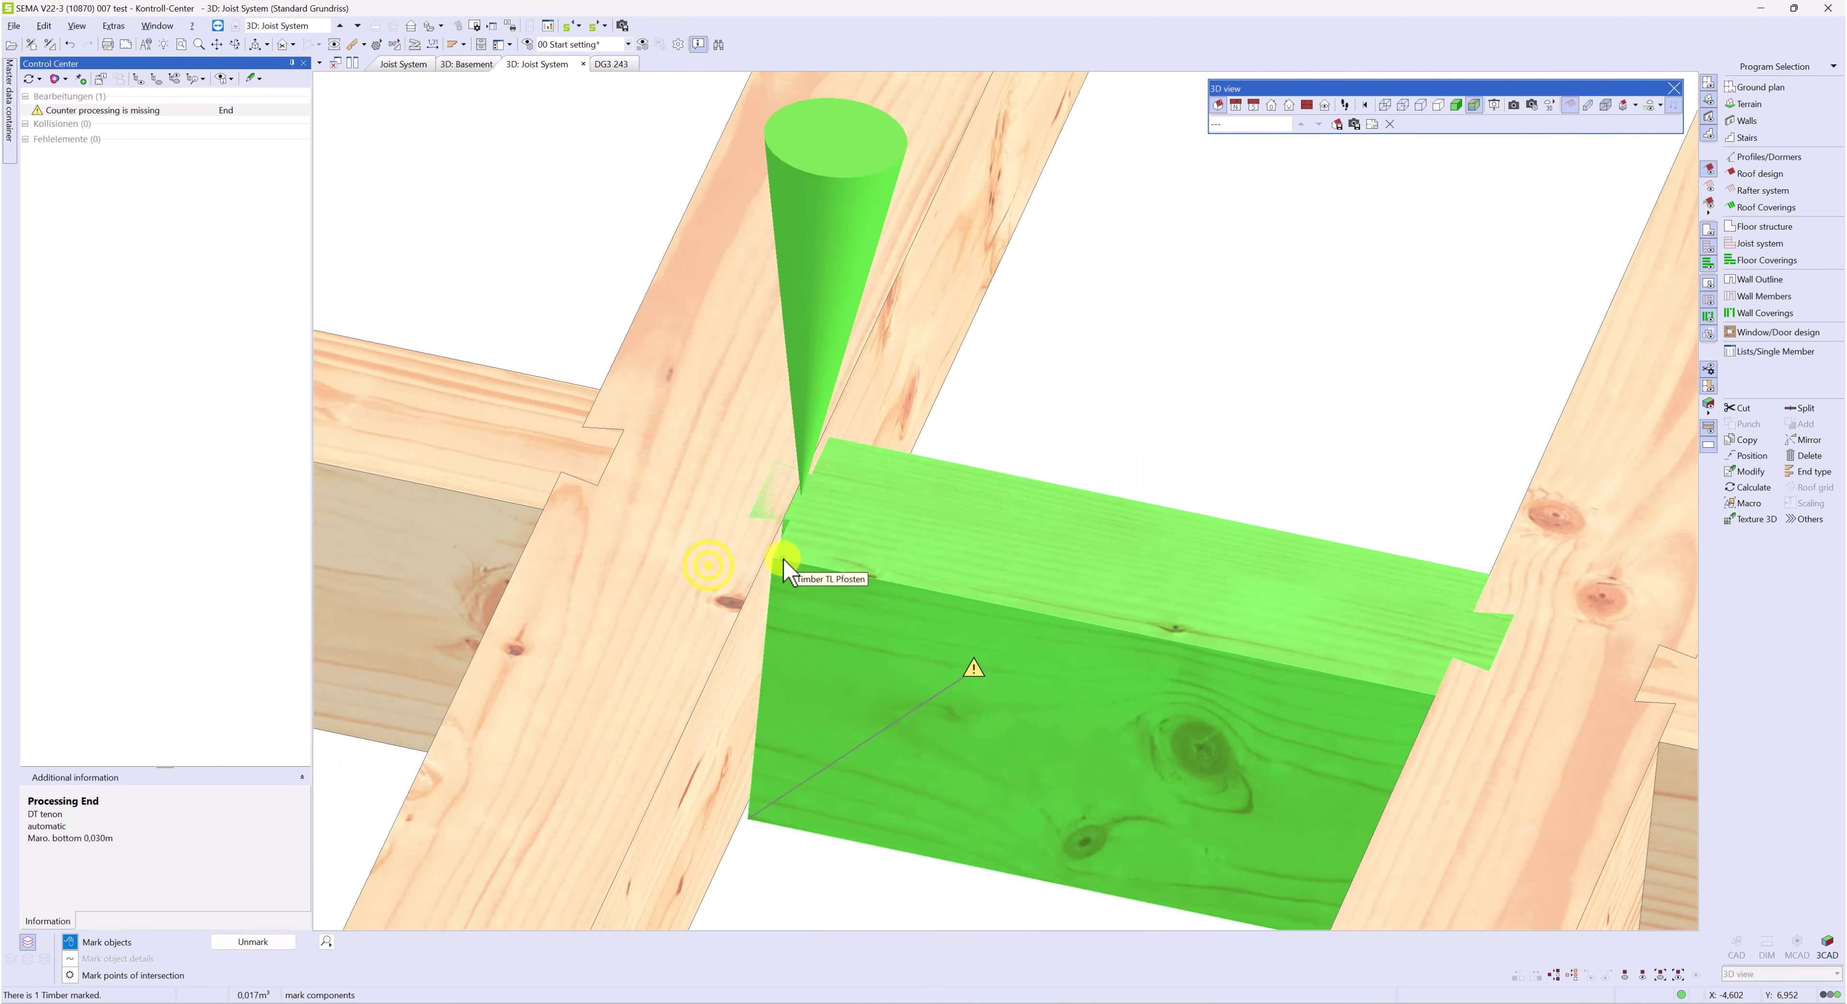
pyautogui.moveTo(806, 570); pyautogui.dragTo(1052, 649, button='middle')
pyautogui.scroll(-2, 787, 569)
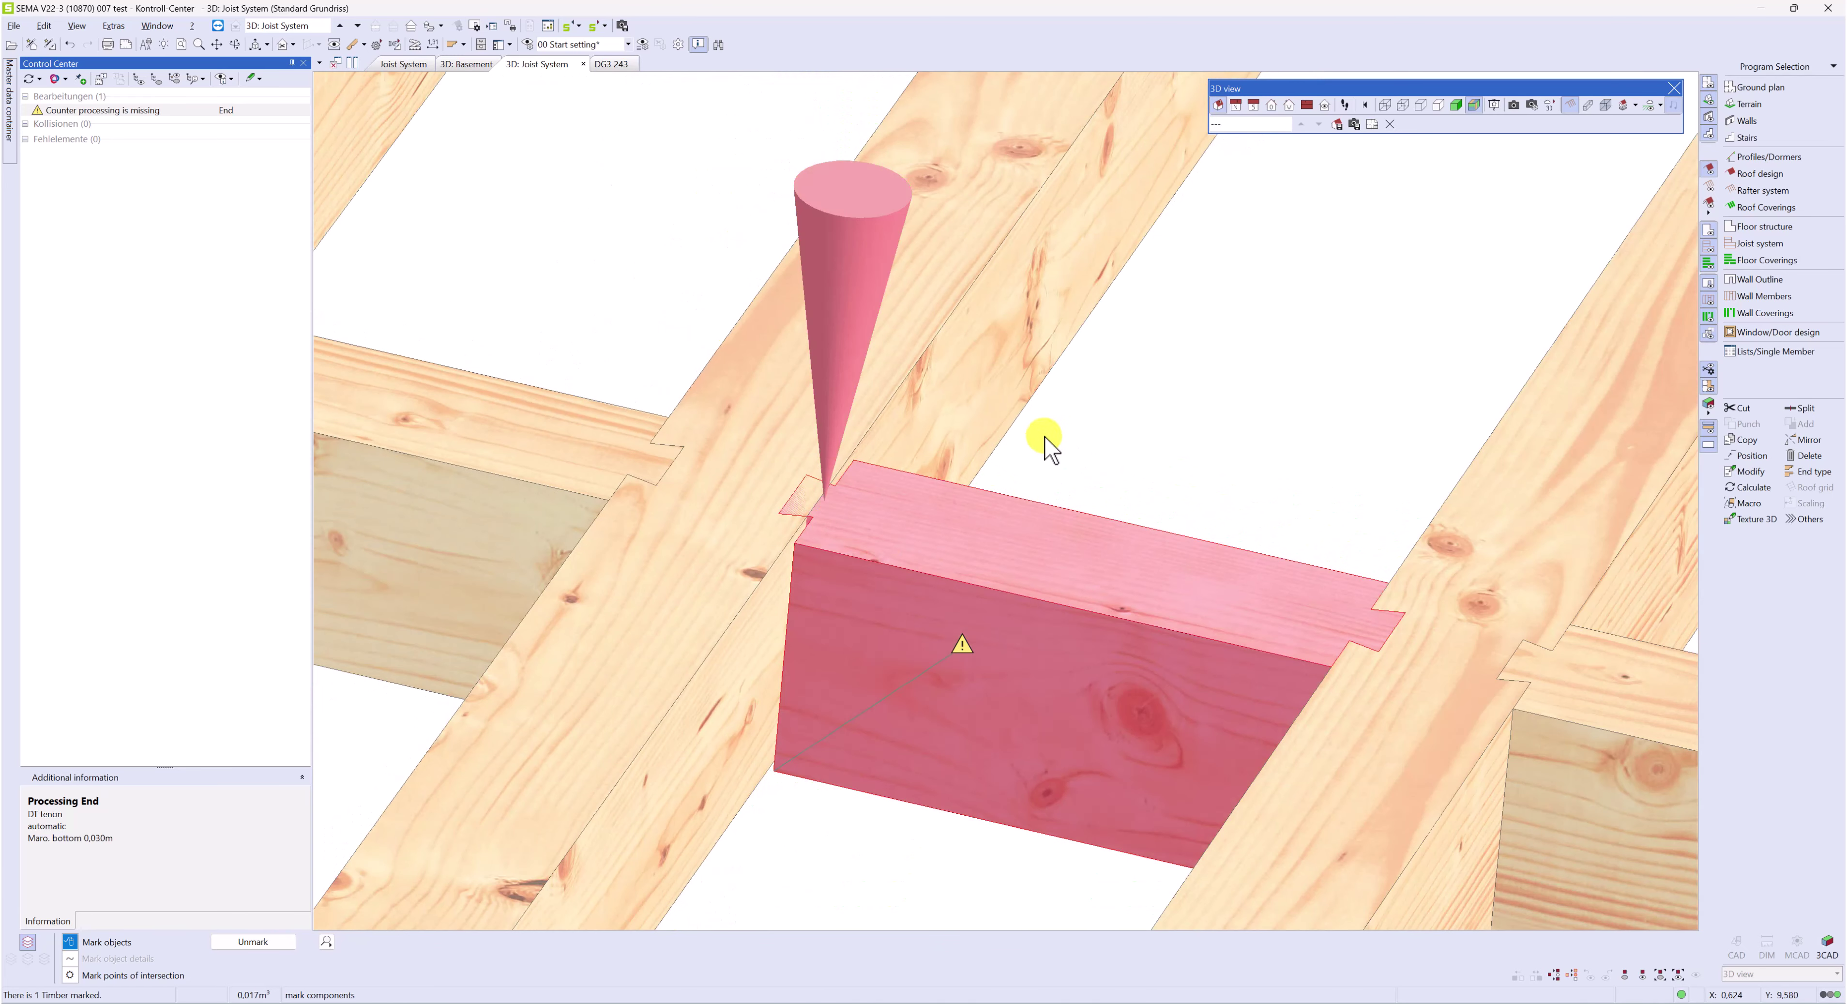
pyautogui.click(1628, 973)
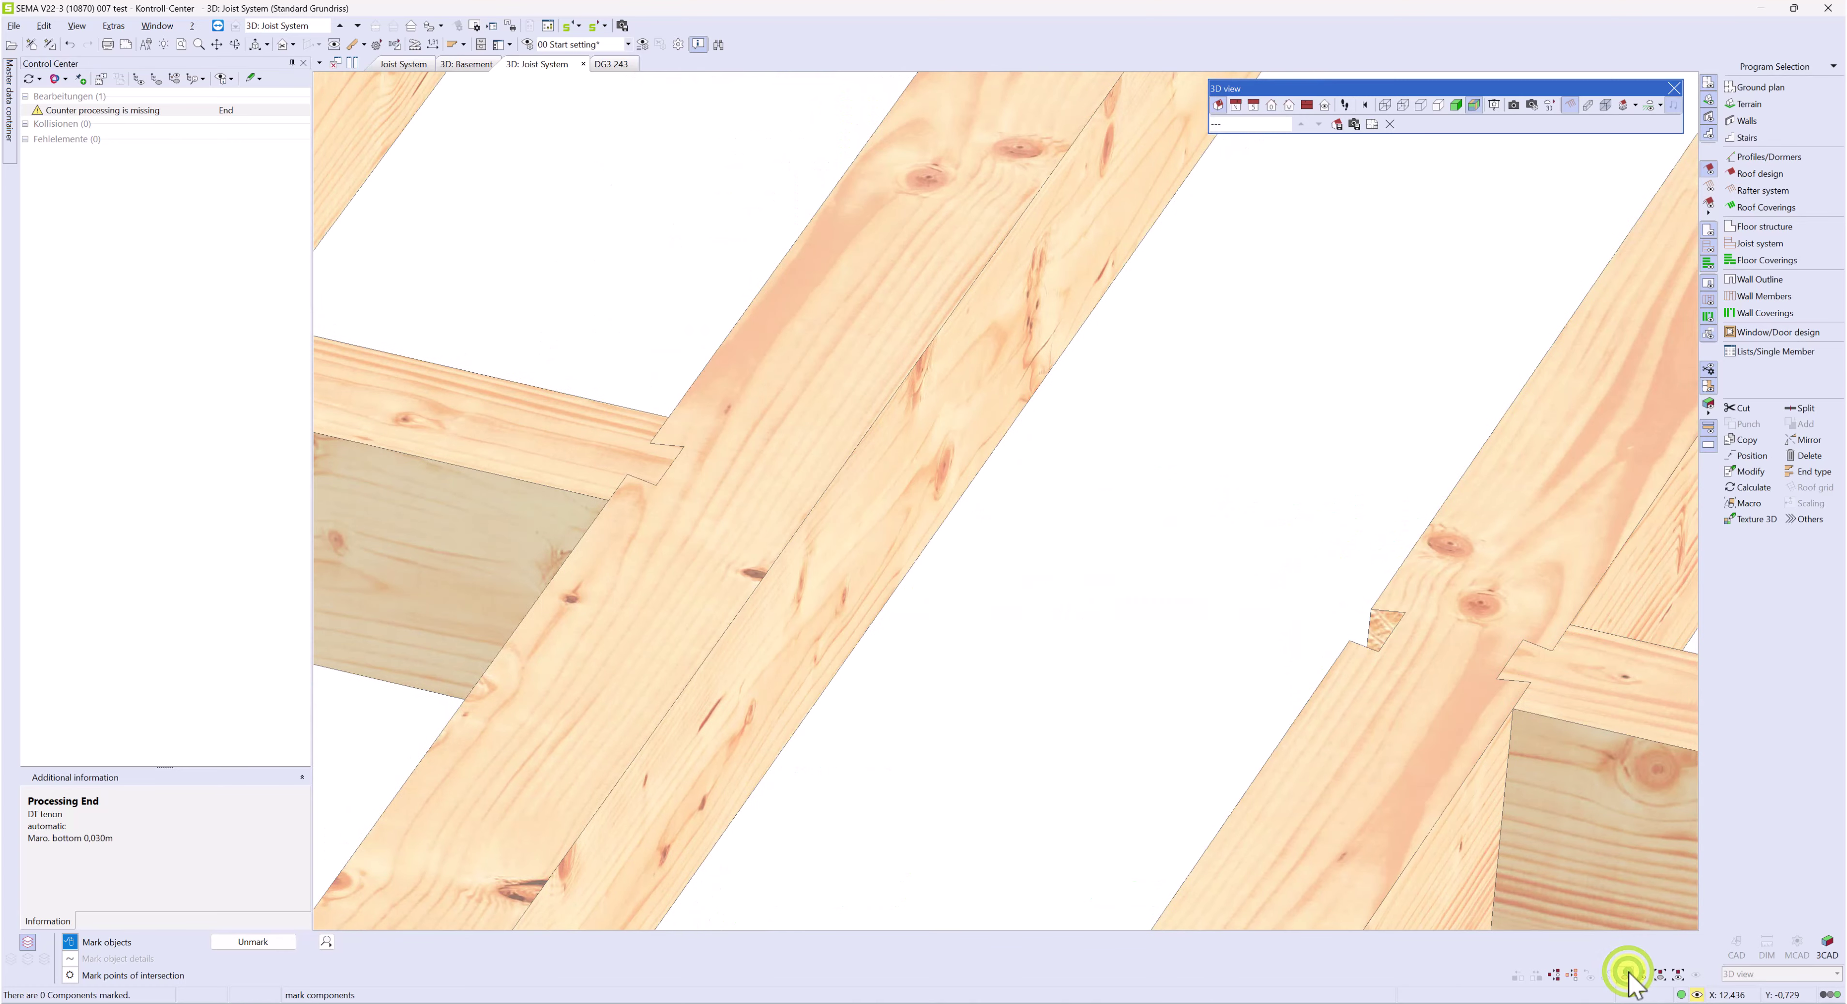
pyautogui.moveTo(1390, 700); pyautogui.dragTo(846, 525, button='middle')
pyautogui.click(1690, 977)
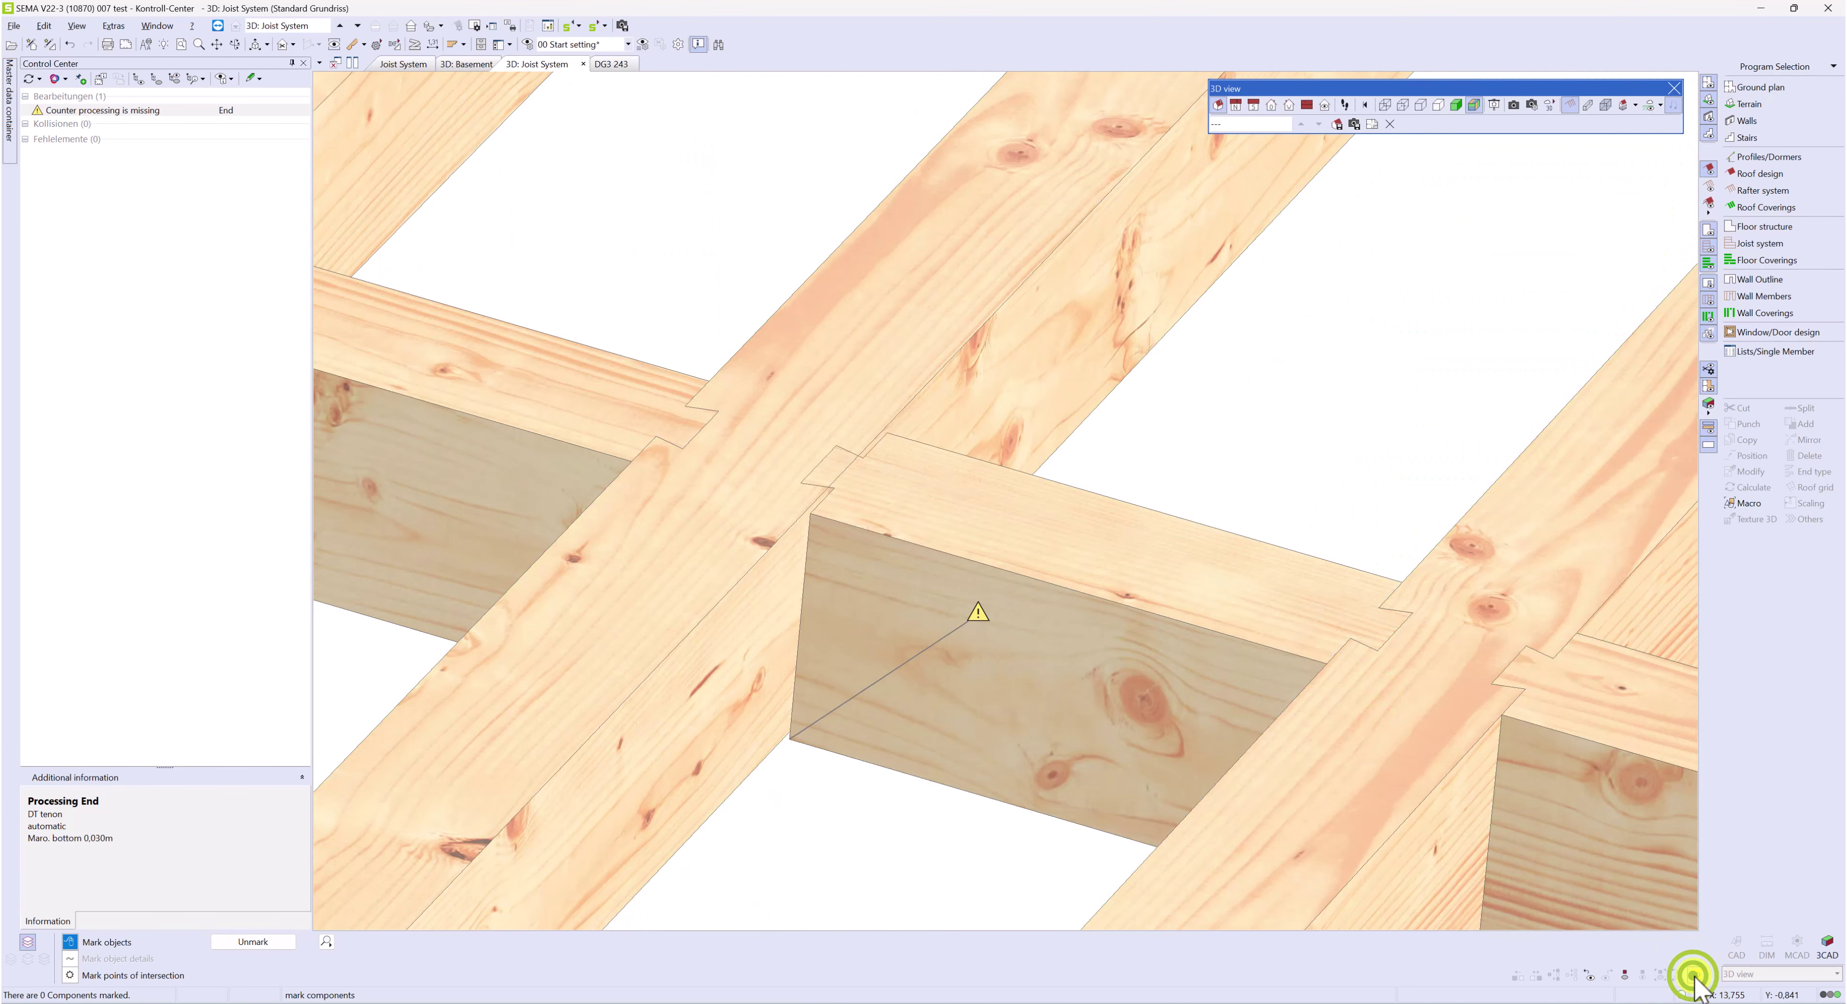
# Cut the end of the conflicting timber to the side face of the adjoining joist
pyautogui.moveTo(901, 576); pyautogui.dragTo(793, 522)
pyautogui.moveTo(791, 522); pyautogui.dragTo(947, 631, button='right')
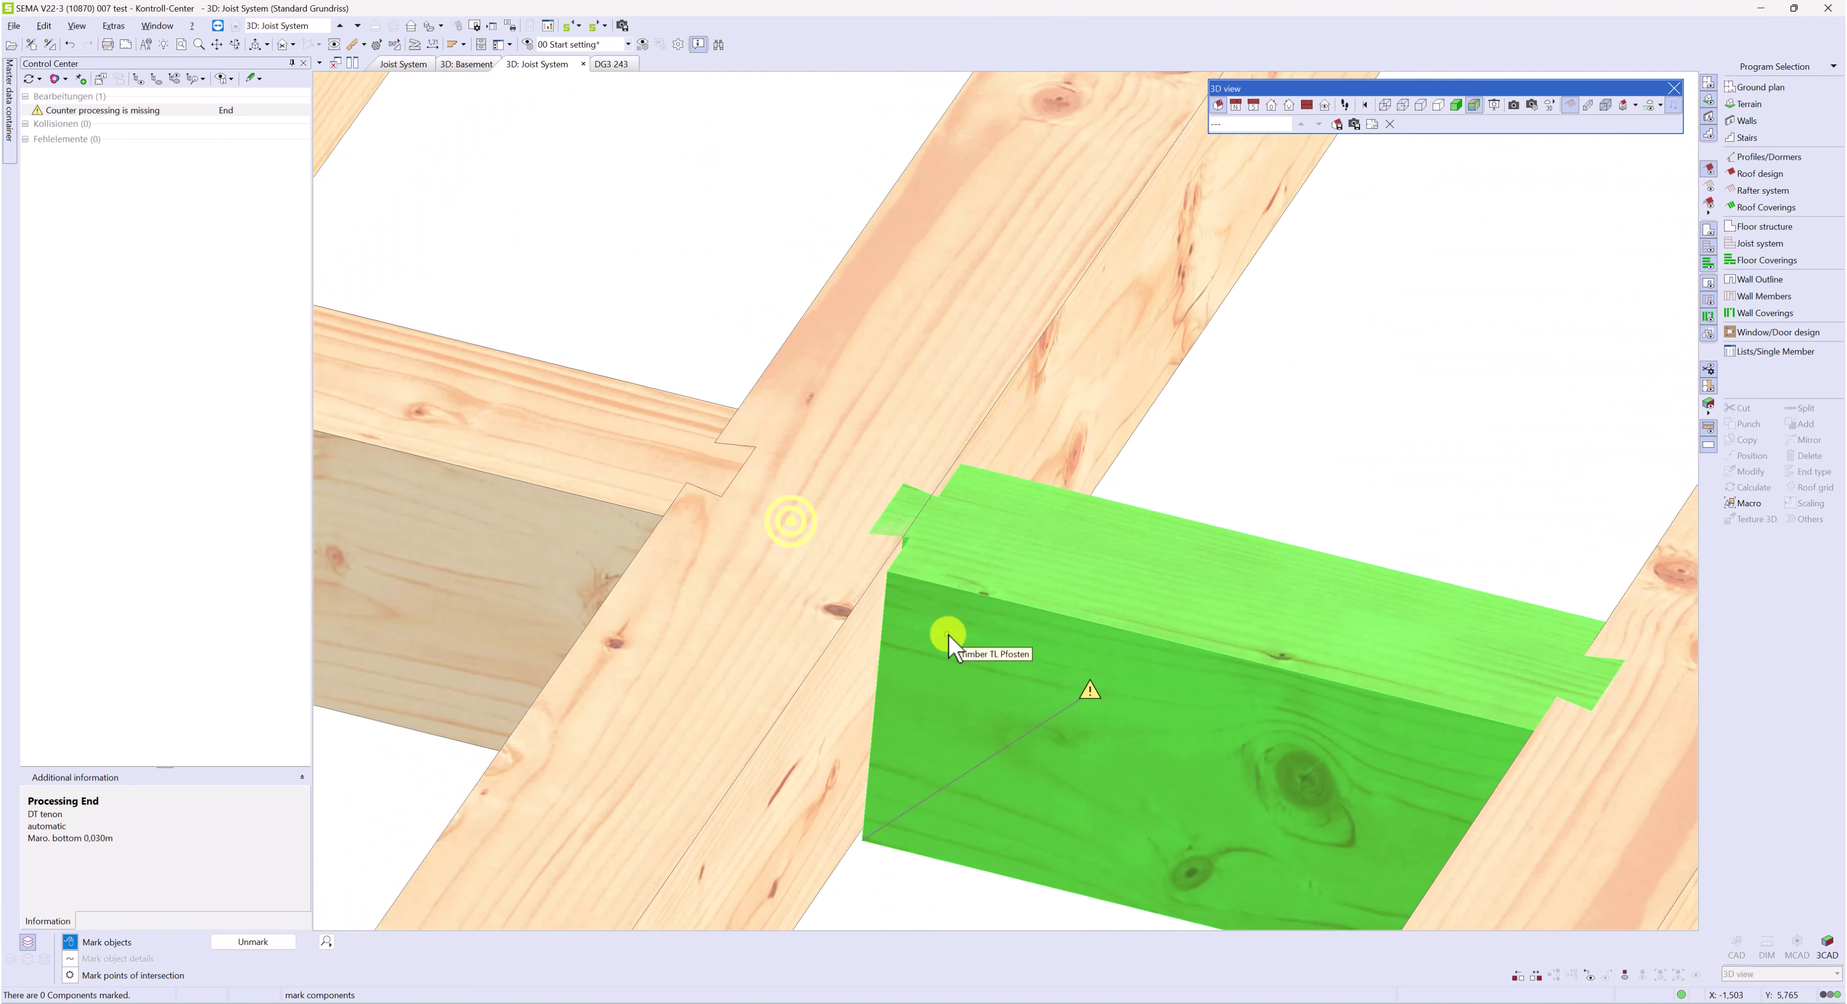
pyautogui.click(947, 631)
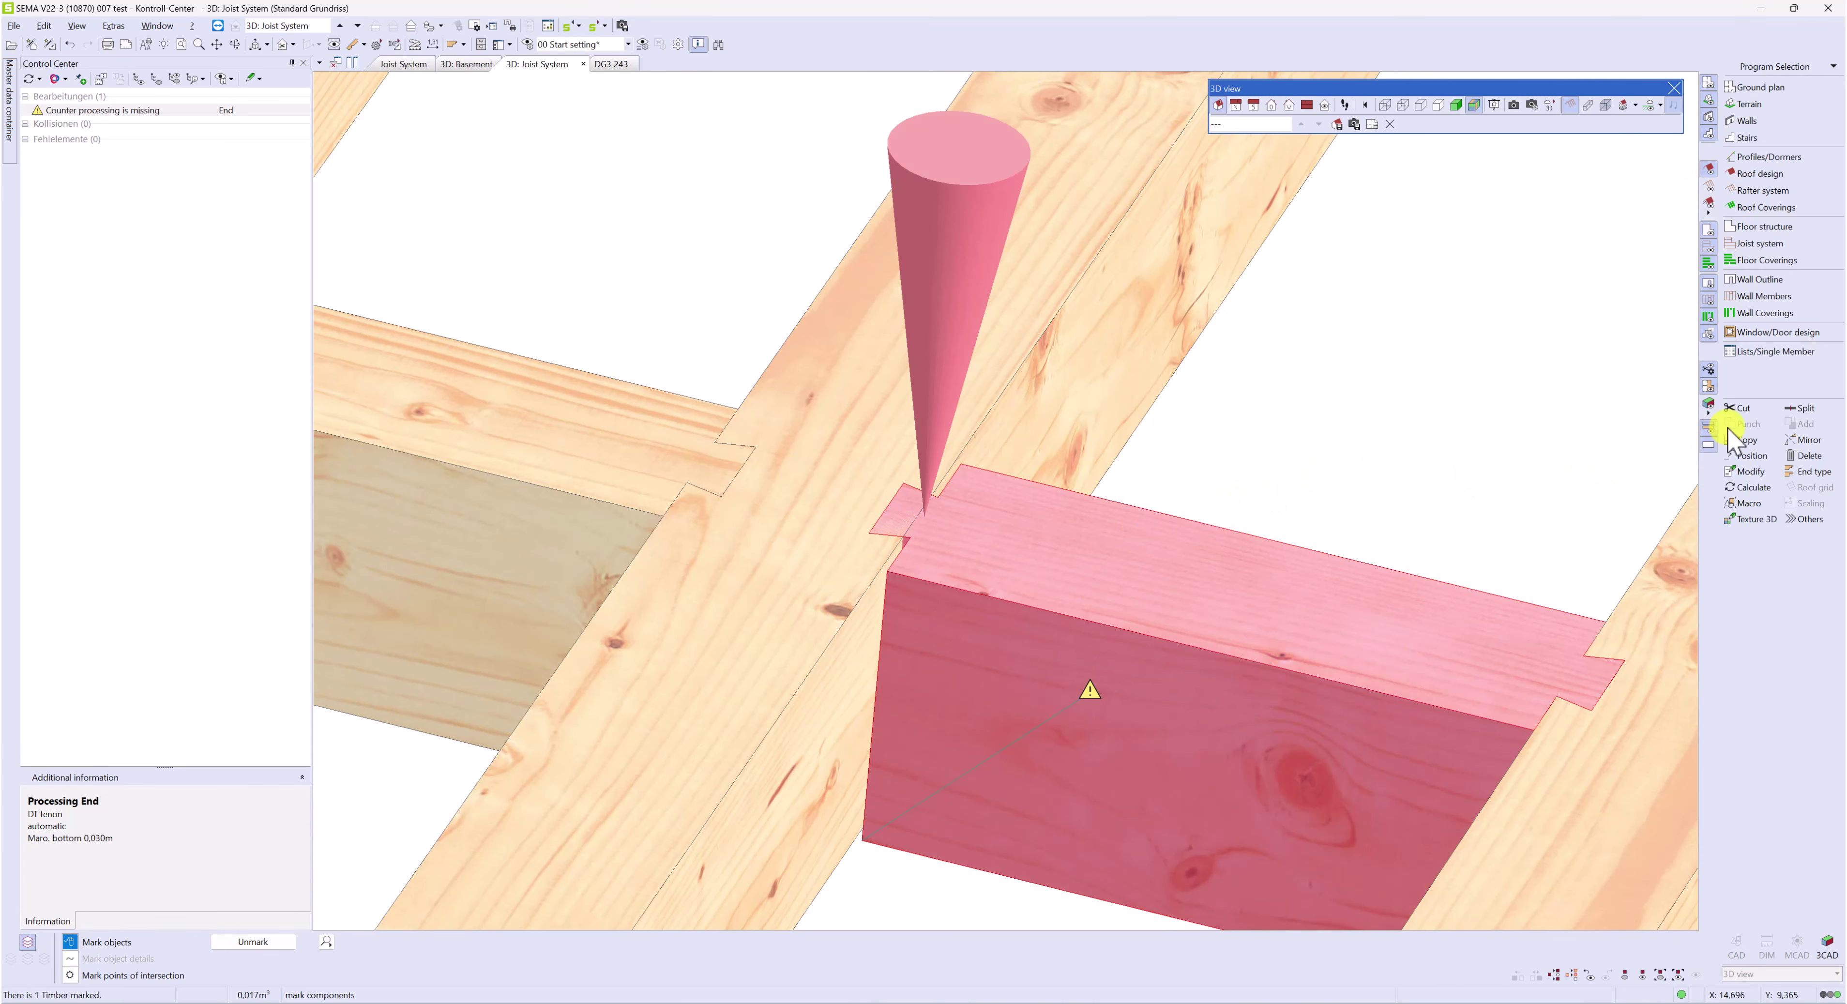
pyautogui.click(1741, 409)
pyautogui.click(1708, 429)
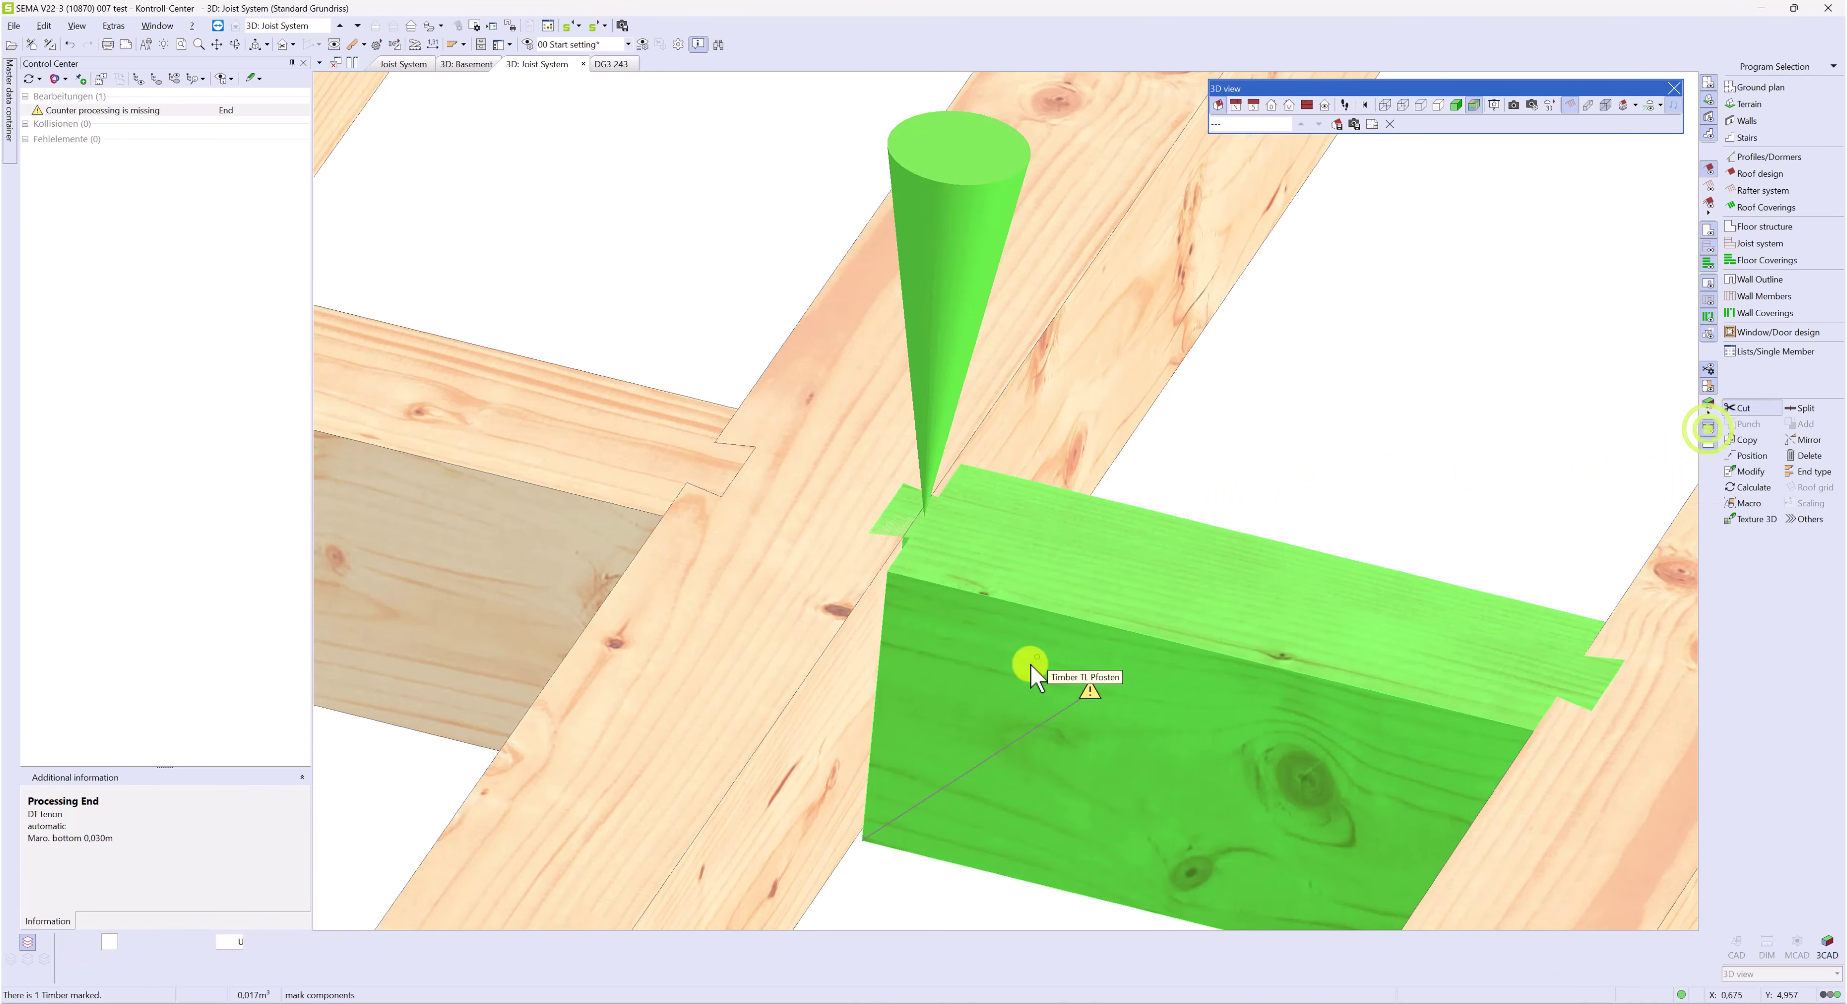
pyautogui.click(826, 729)
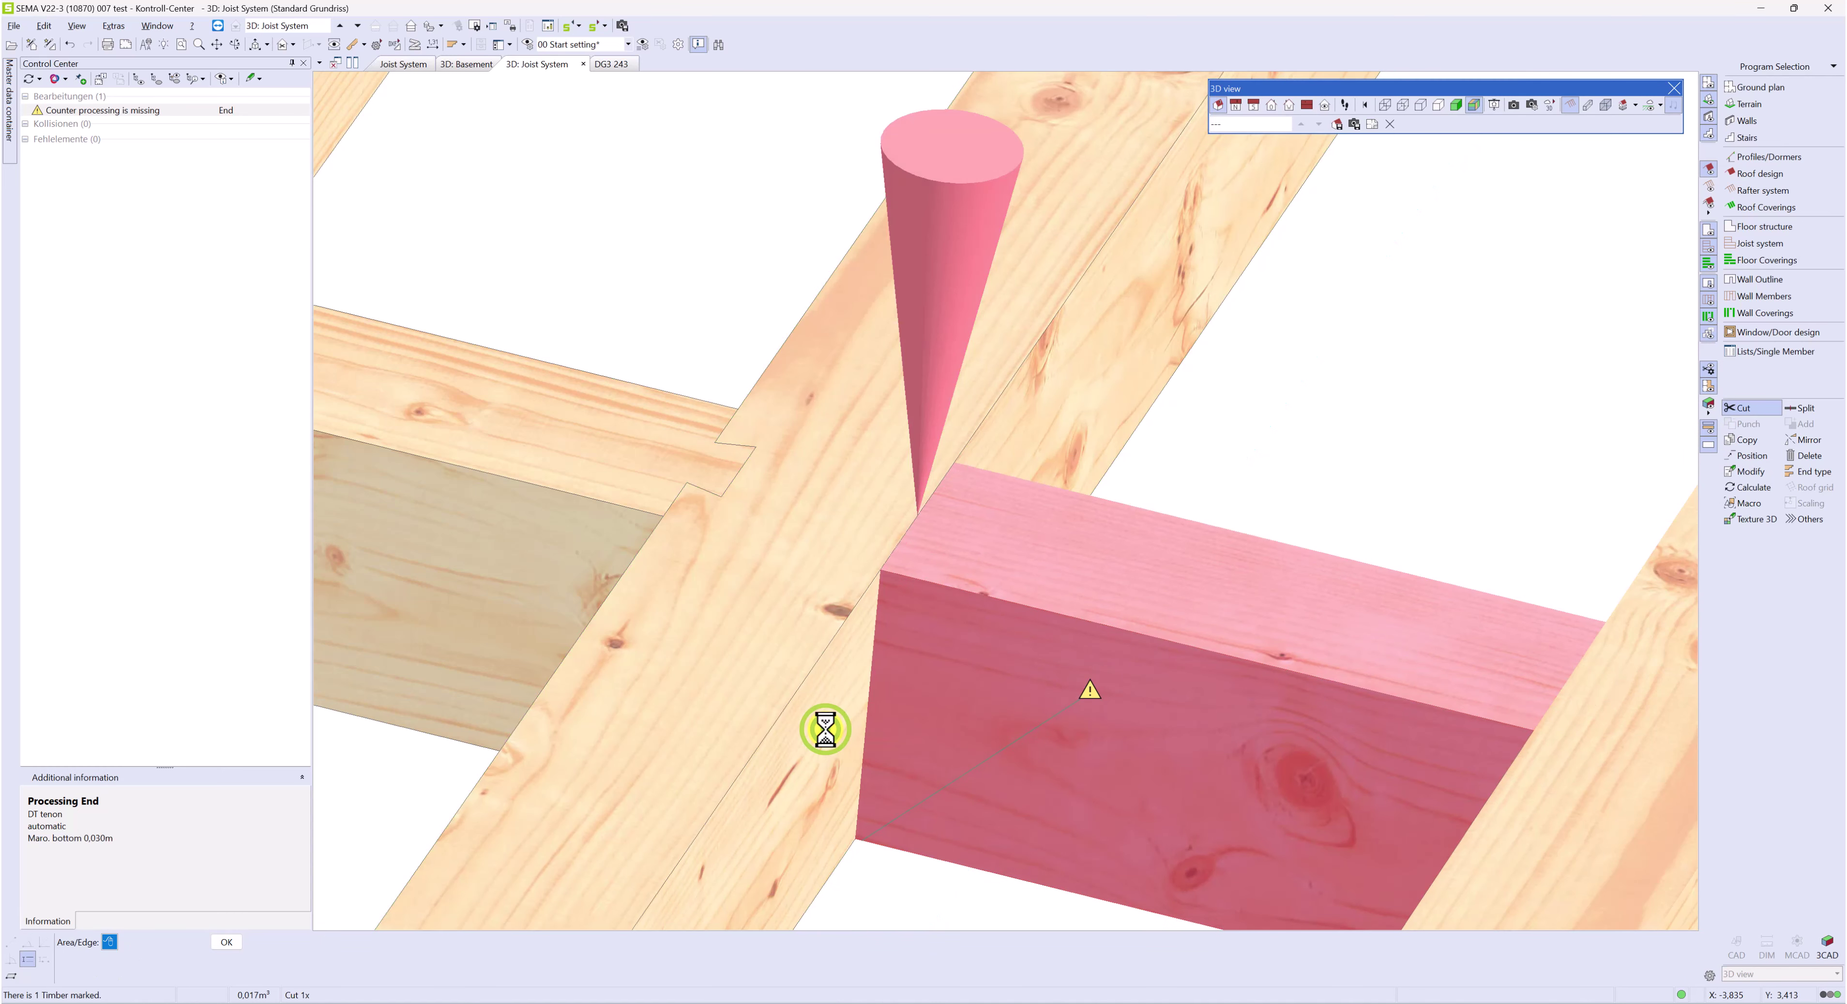
pyautogui.rightClick(797, 569)
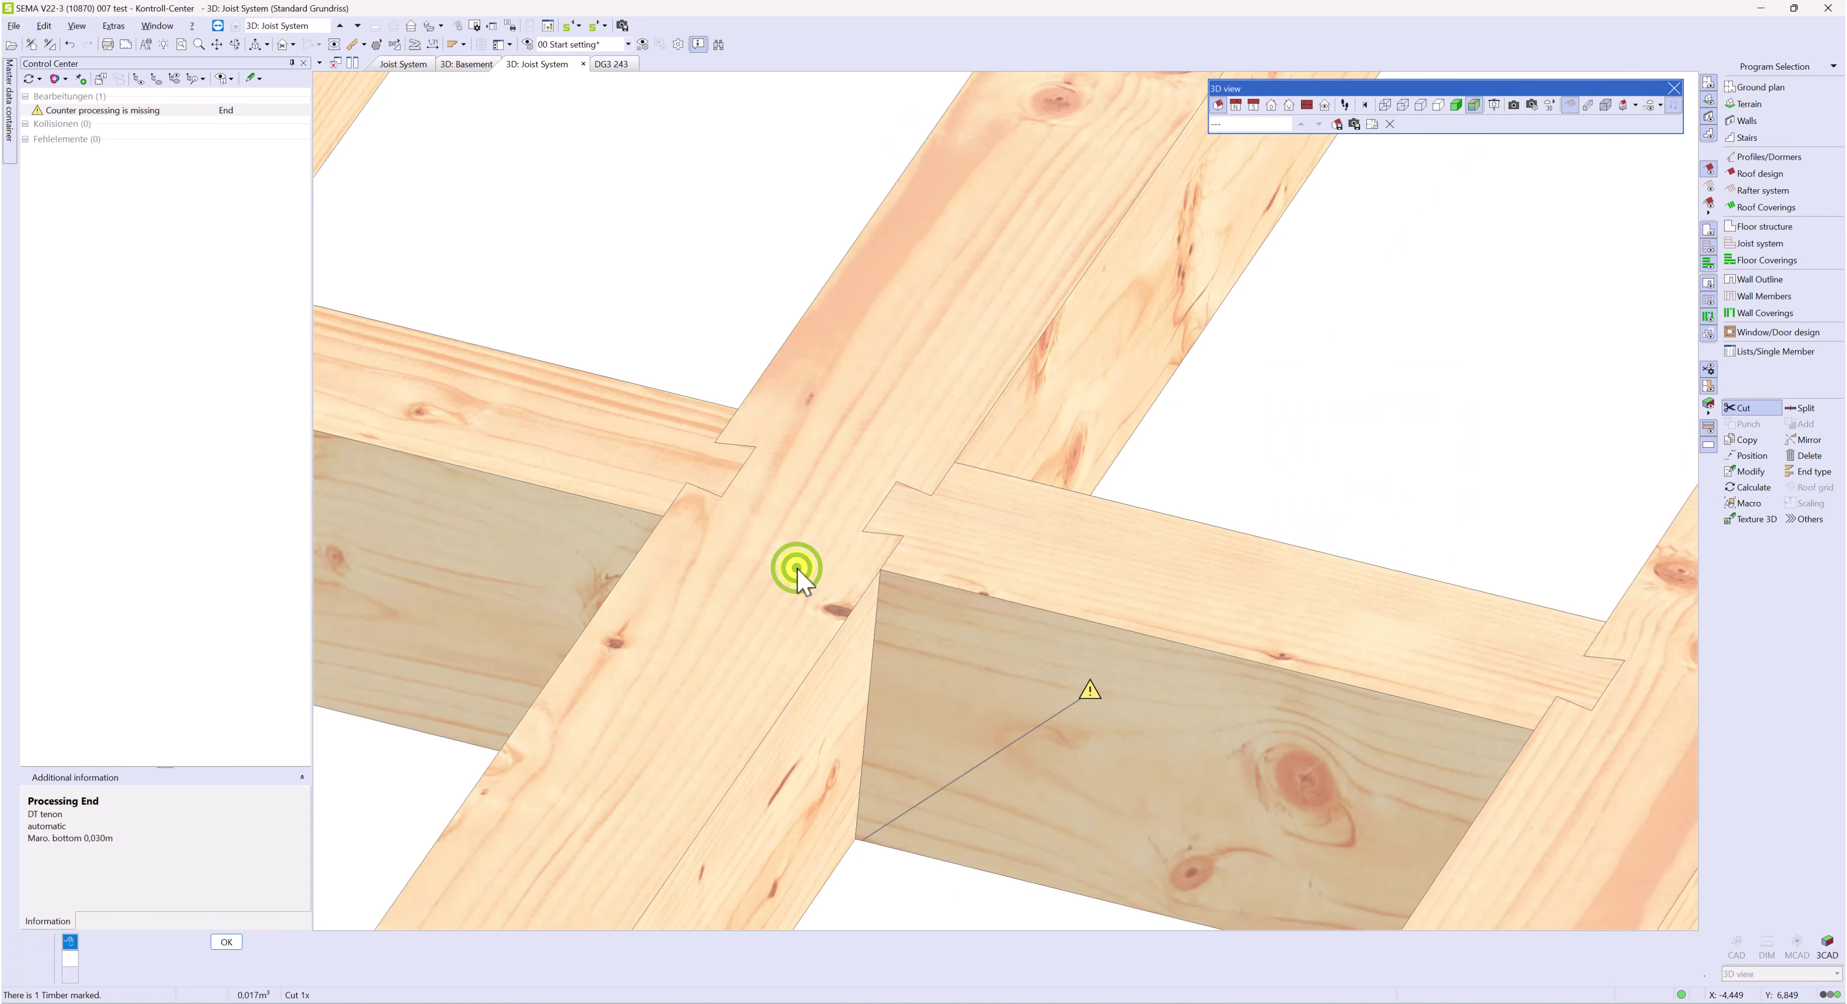
# Temporarily hide the recut timber to inspect the dovetail sockets in both adjoining joists, and show it again
pyautogui.moveTo(1008, 615); pyautogui.dragTo(1039, 548, button='middle')
pyautogui.scroll(-5, 1015, 510)
pyautogui.click(1123, 519)
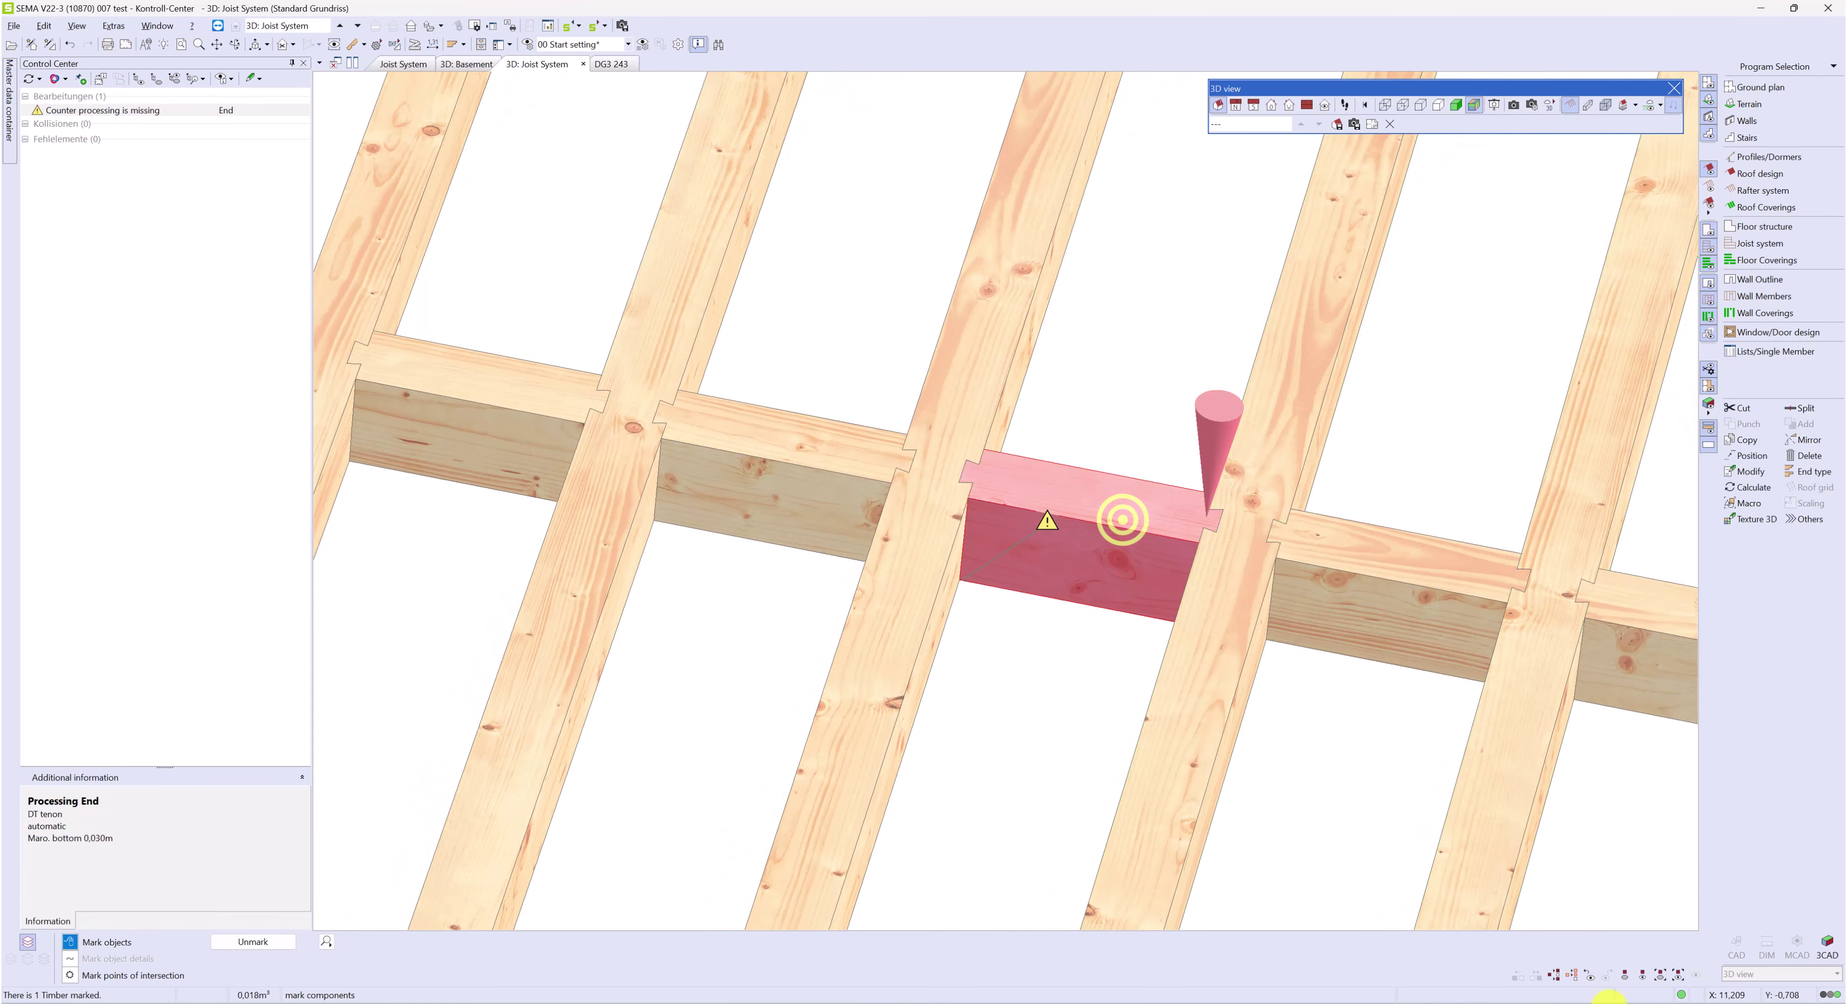
pyautogui.click(1624, 973)
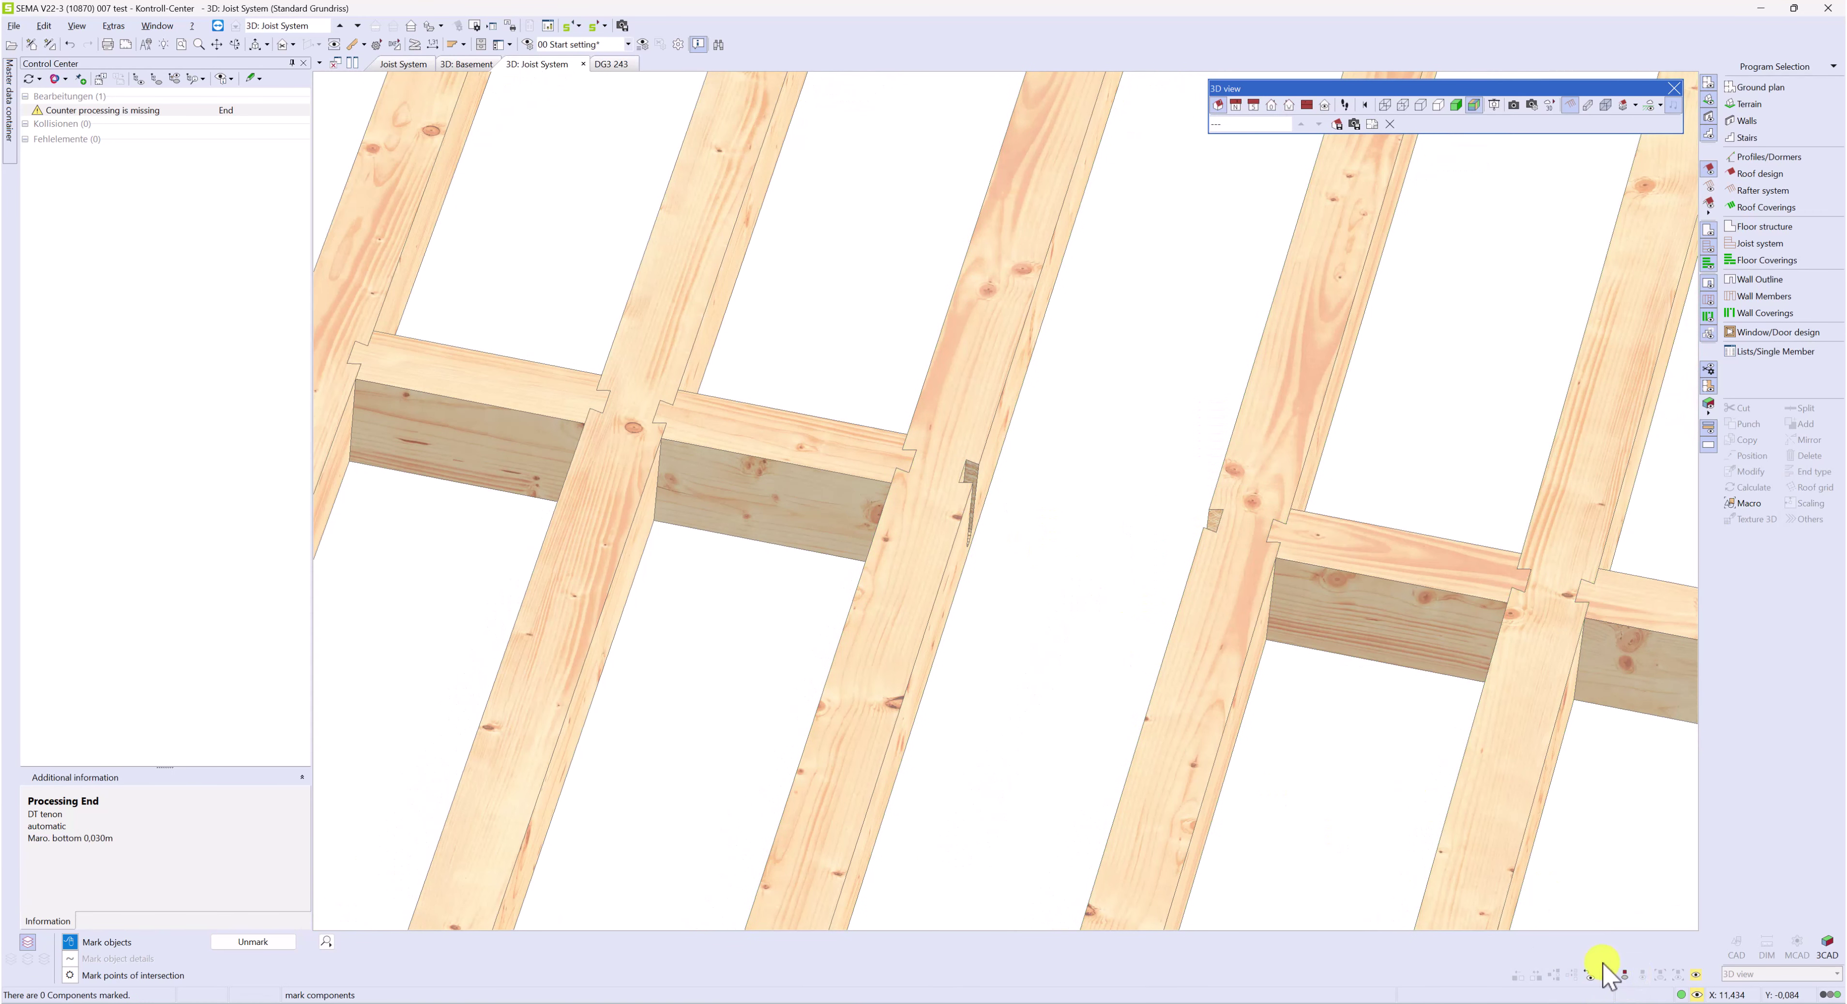
pyautogui.click(1698, 976)
pyautogui.moveTo(1117, 553); pyautogui.dragTo(1107, 527, button='middle')
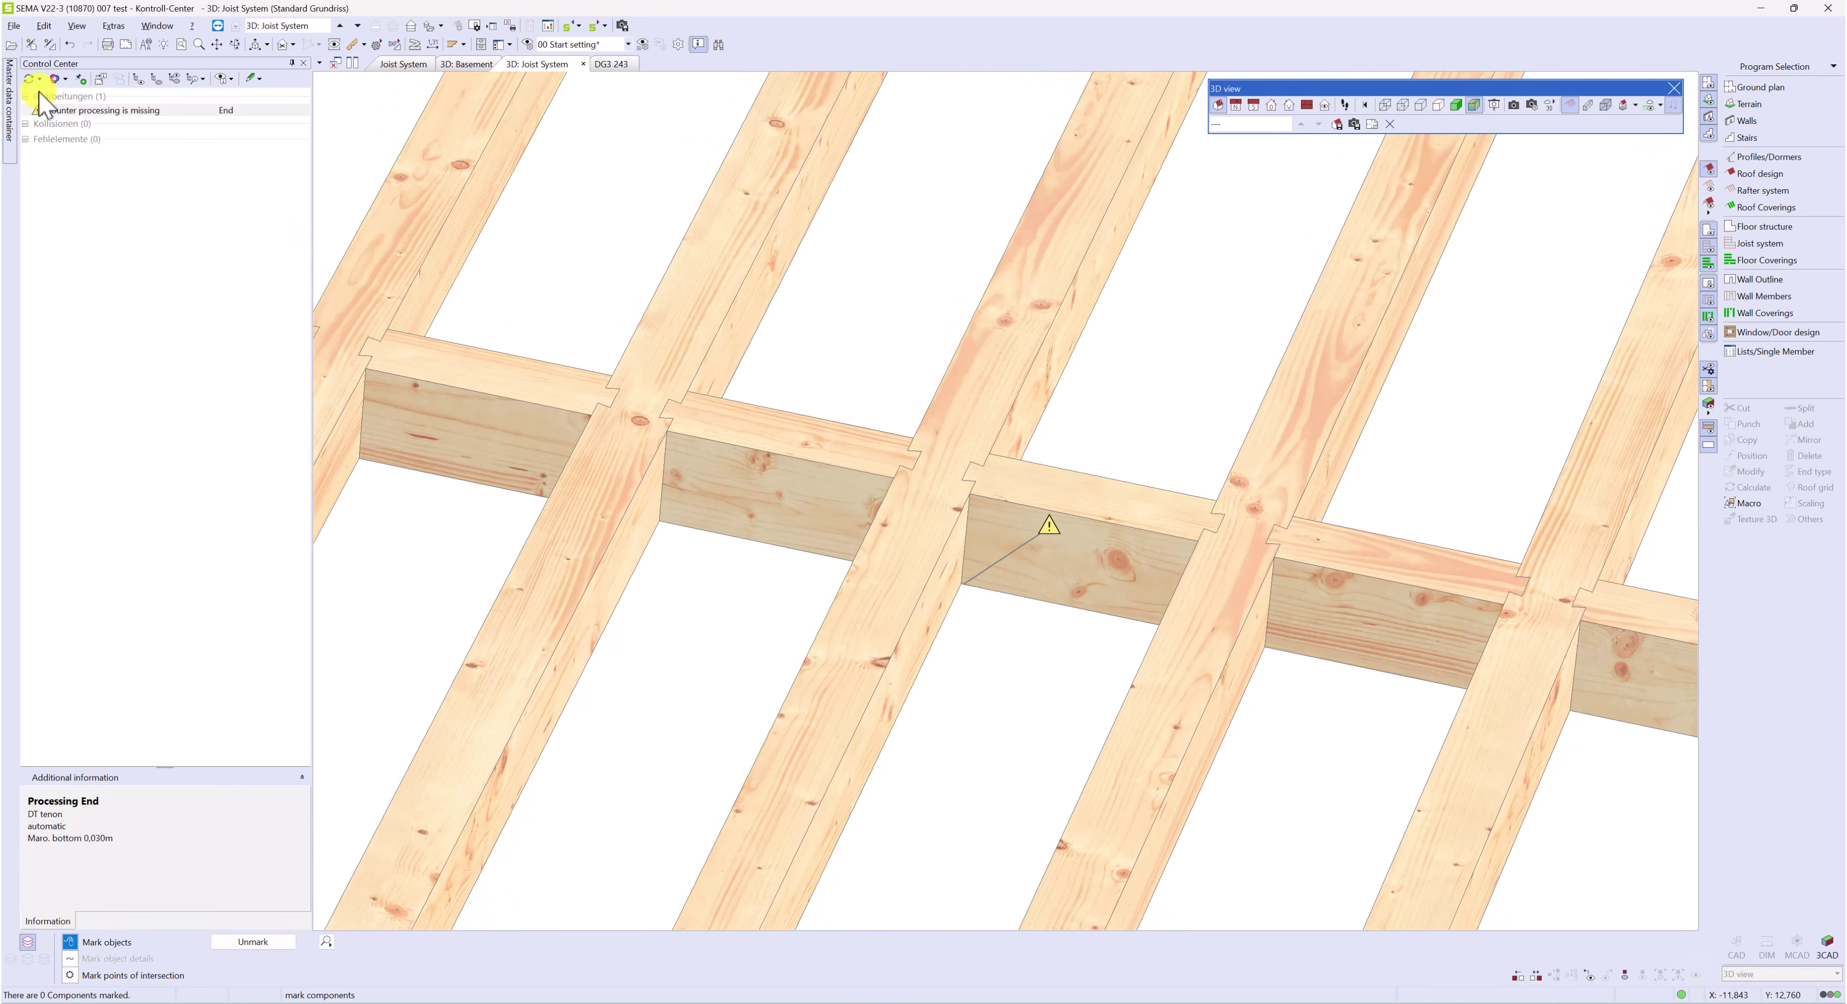
# Recheck all components in the ground plan with the Control Center and view the repaired joist area
pyautogui.click(29, 79)
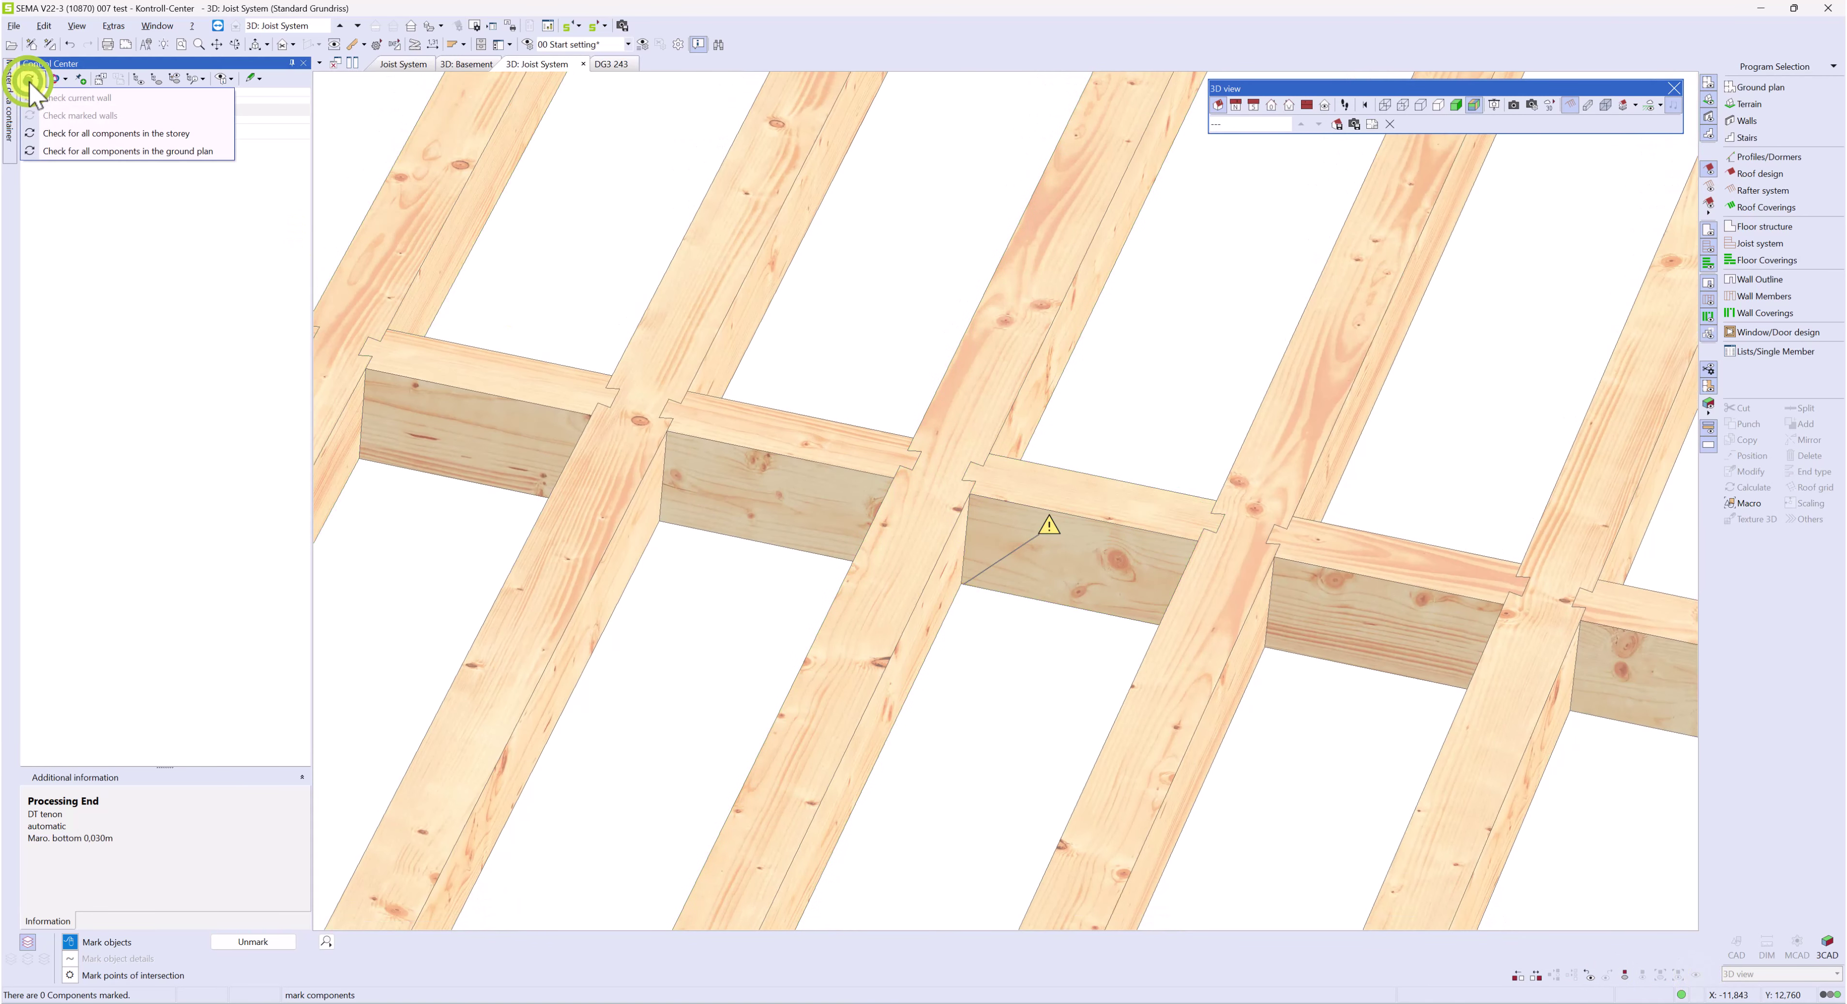
pyautogui.click(74, 148)
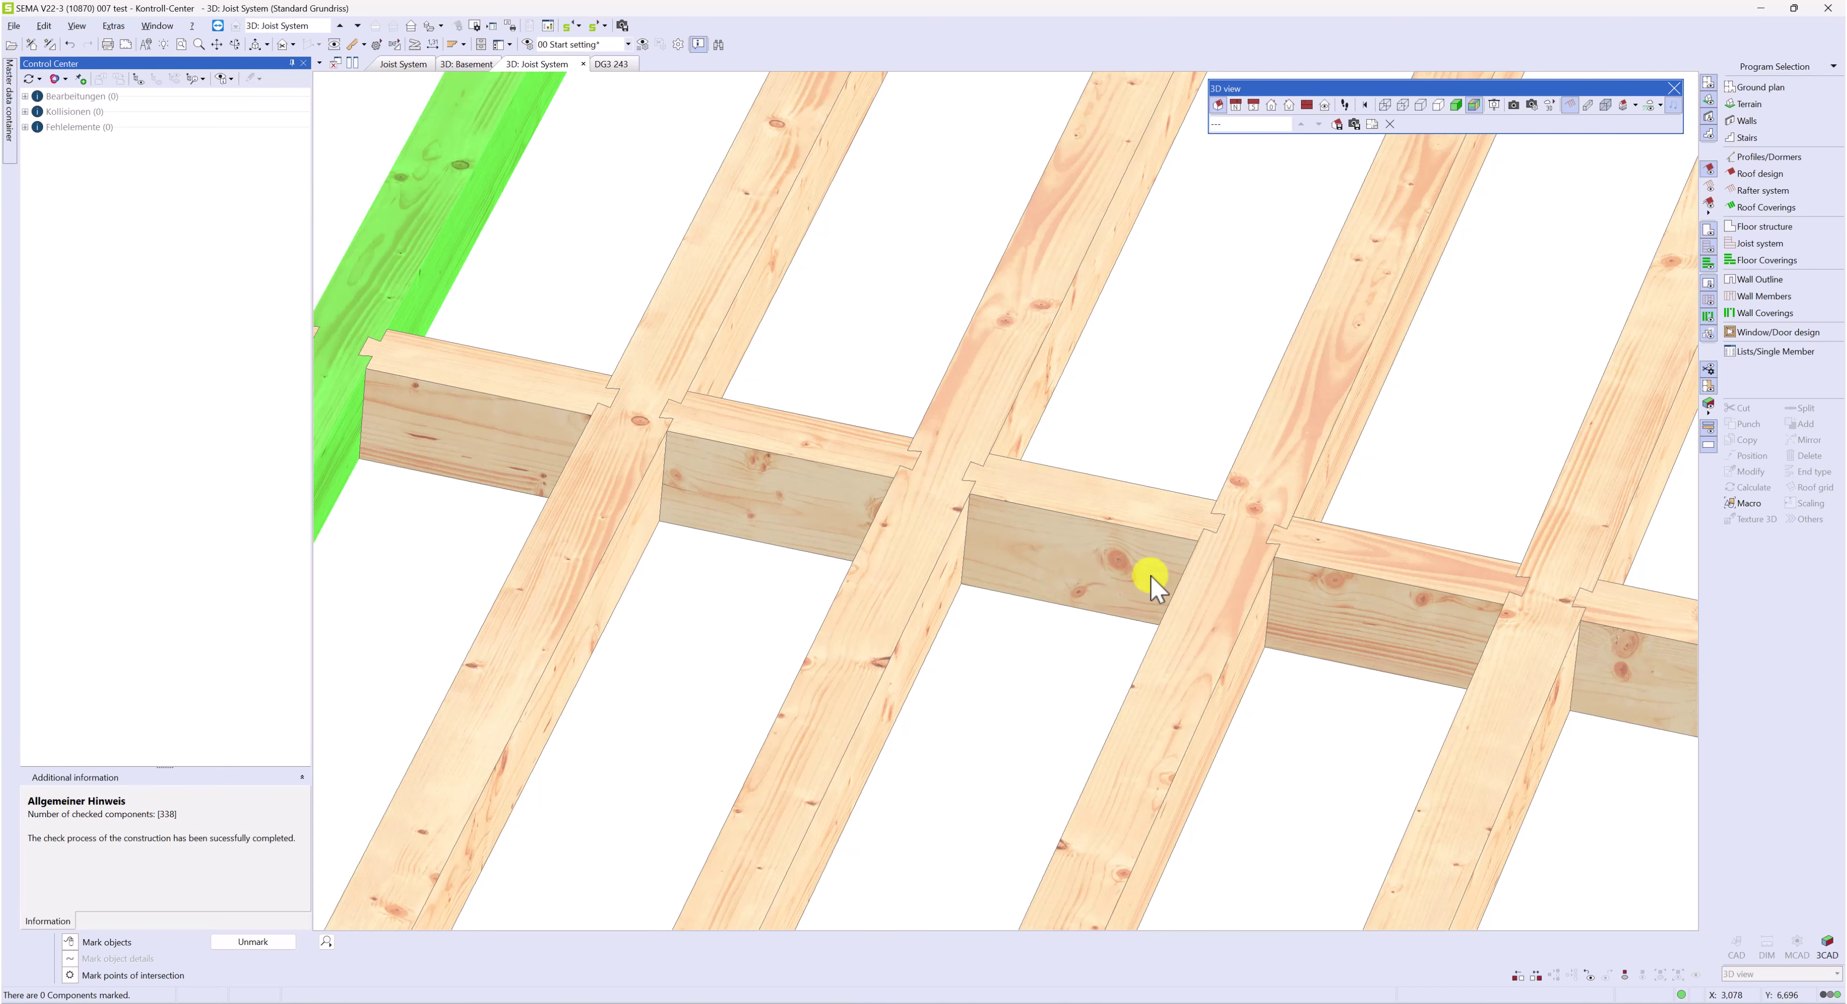
pyautogui.scroll(-1, 1008, 547)
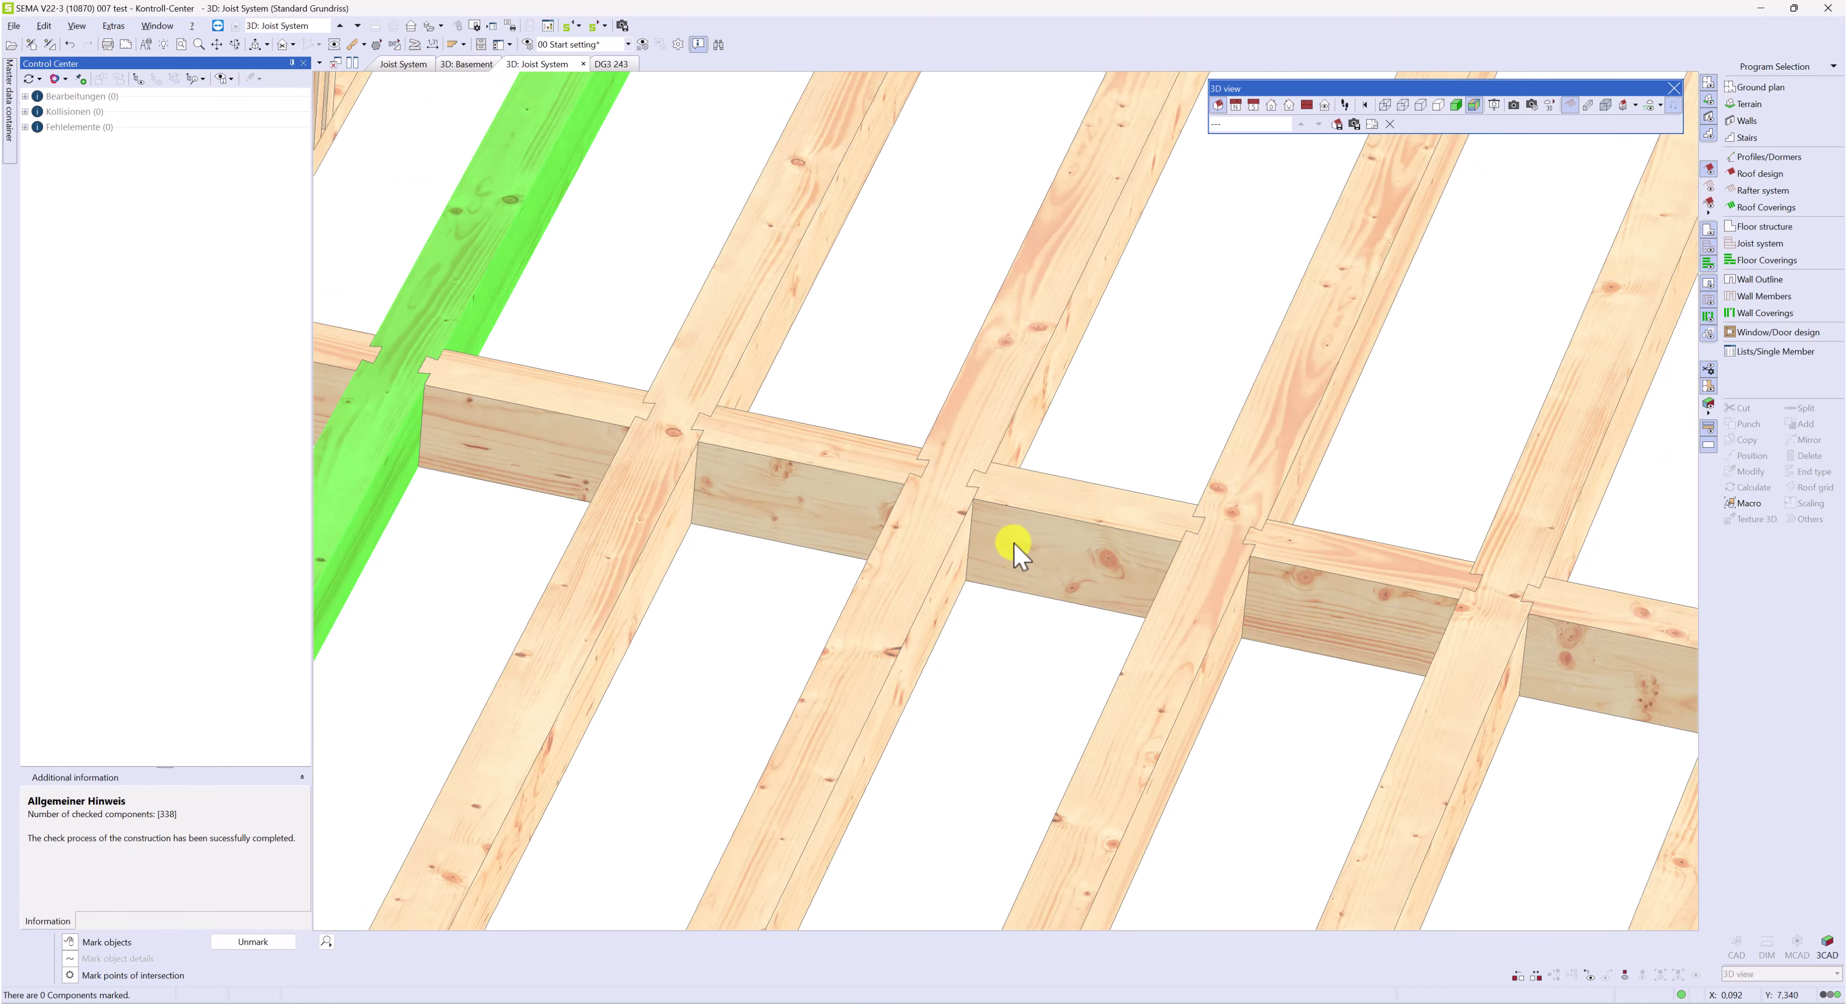
pyautogui.scroll(-1, 1084, 423)
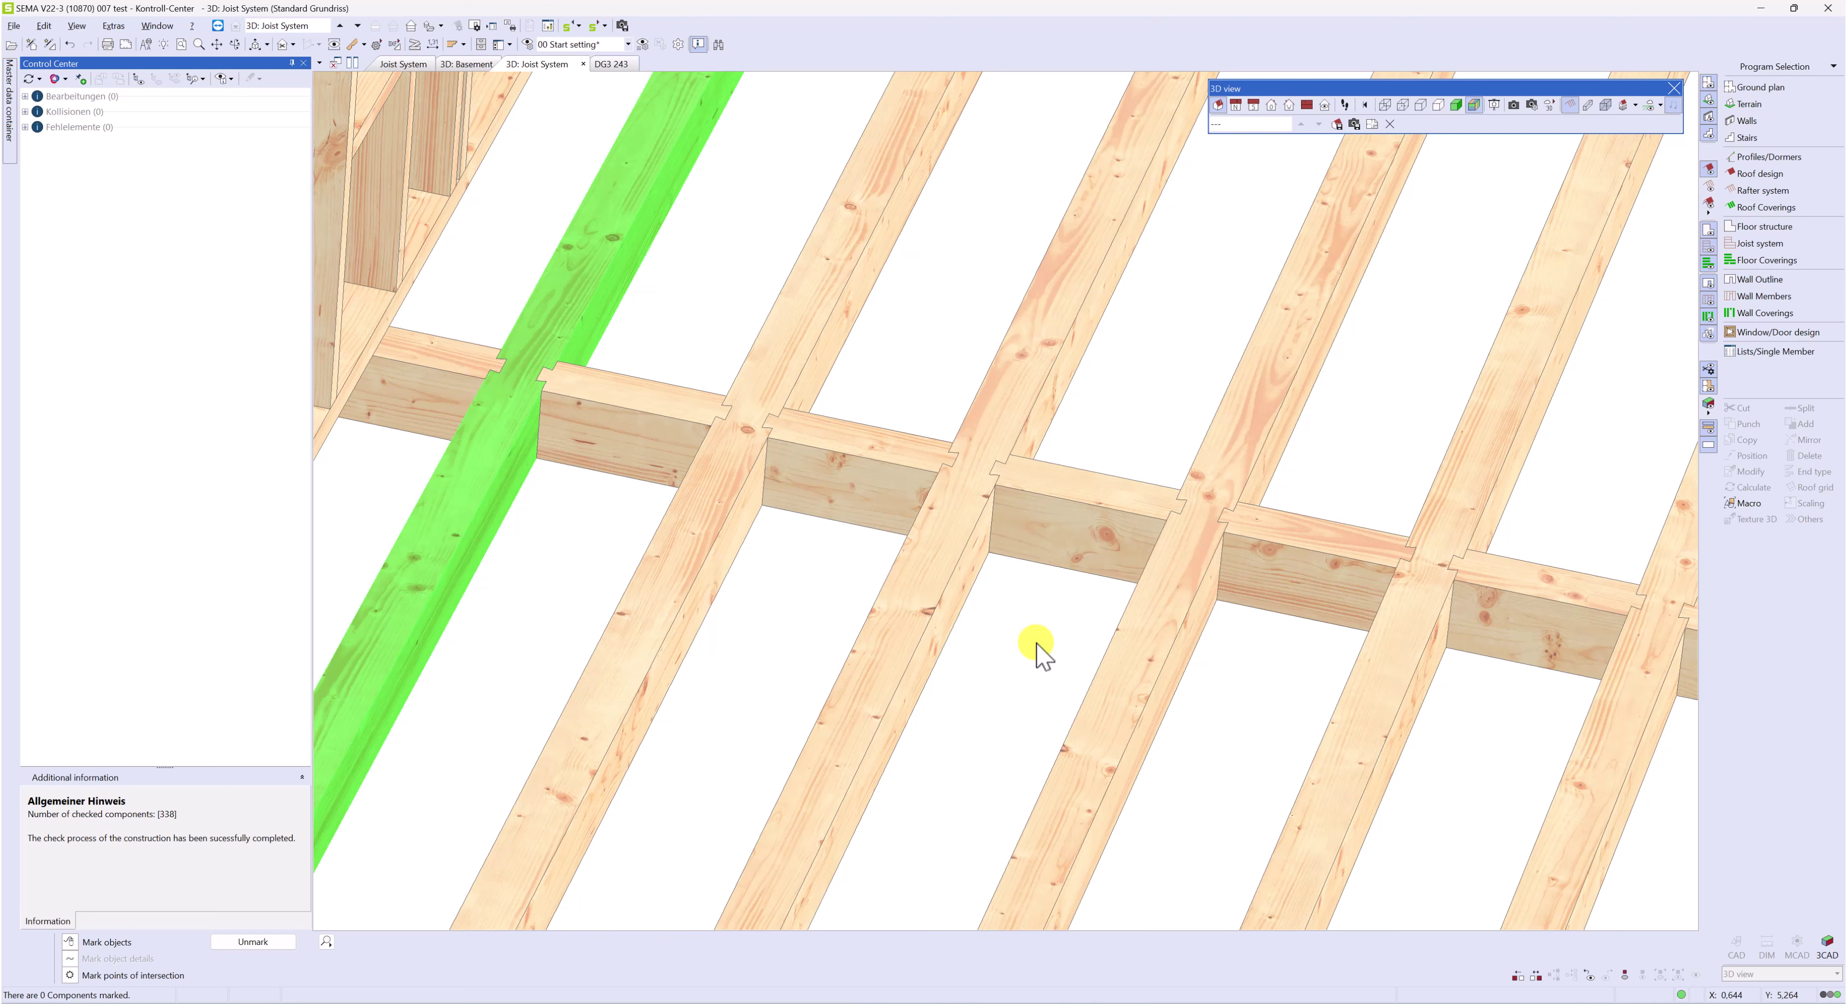
pyautogui.scroll(-2, 959, 552)
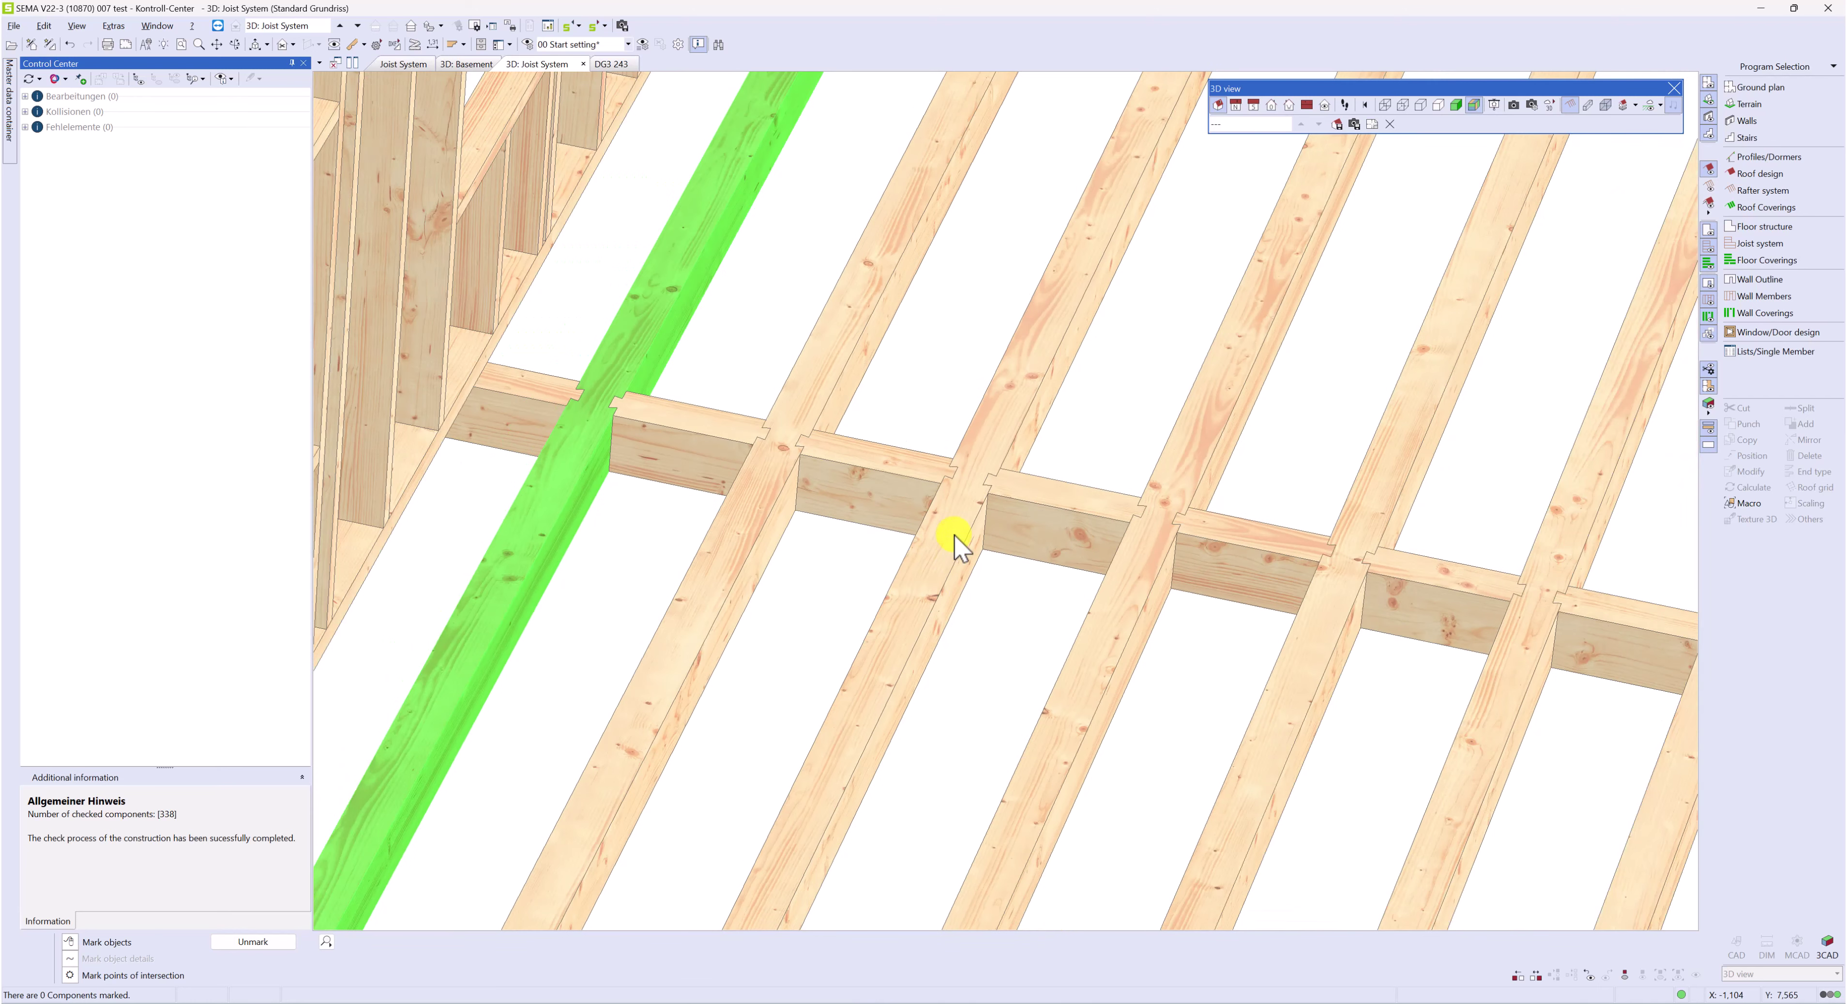
# Delete three neighbouring short cross timbers from between the joists near the gable wall
pyautogui.click(1055, 513)
pyautogui.press('Escape')
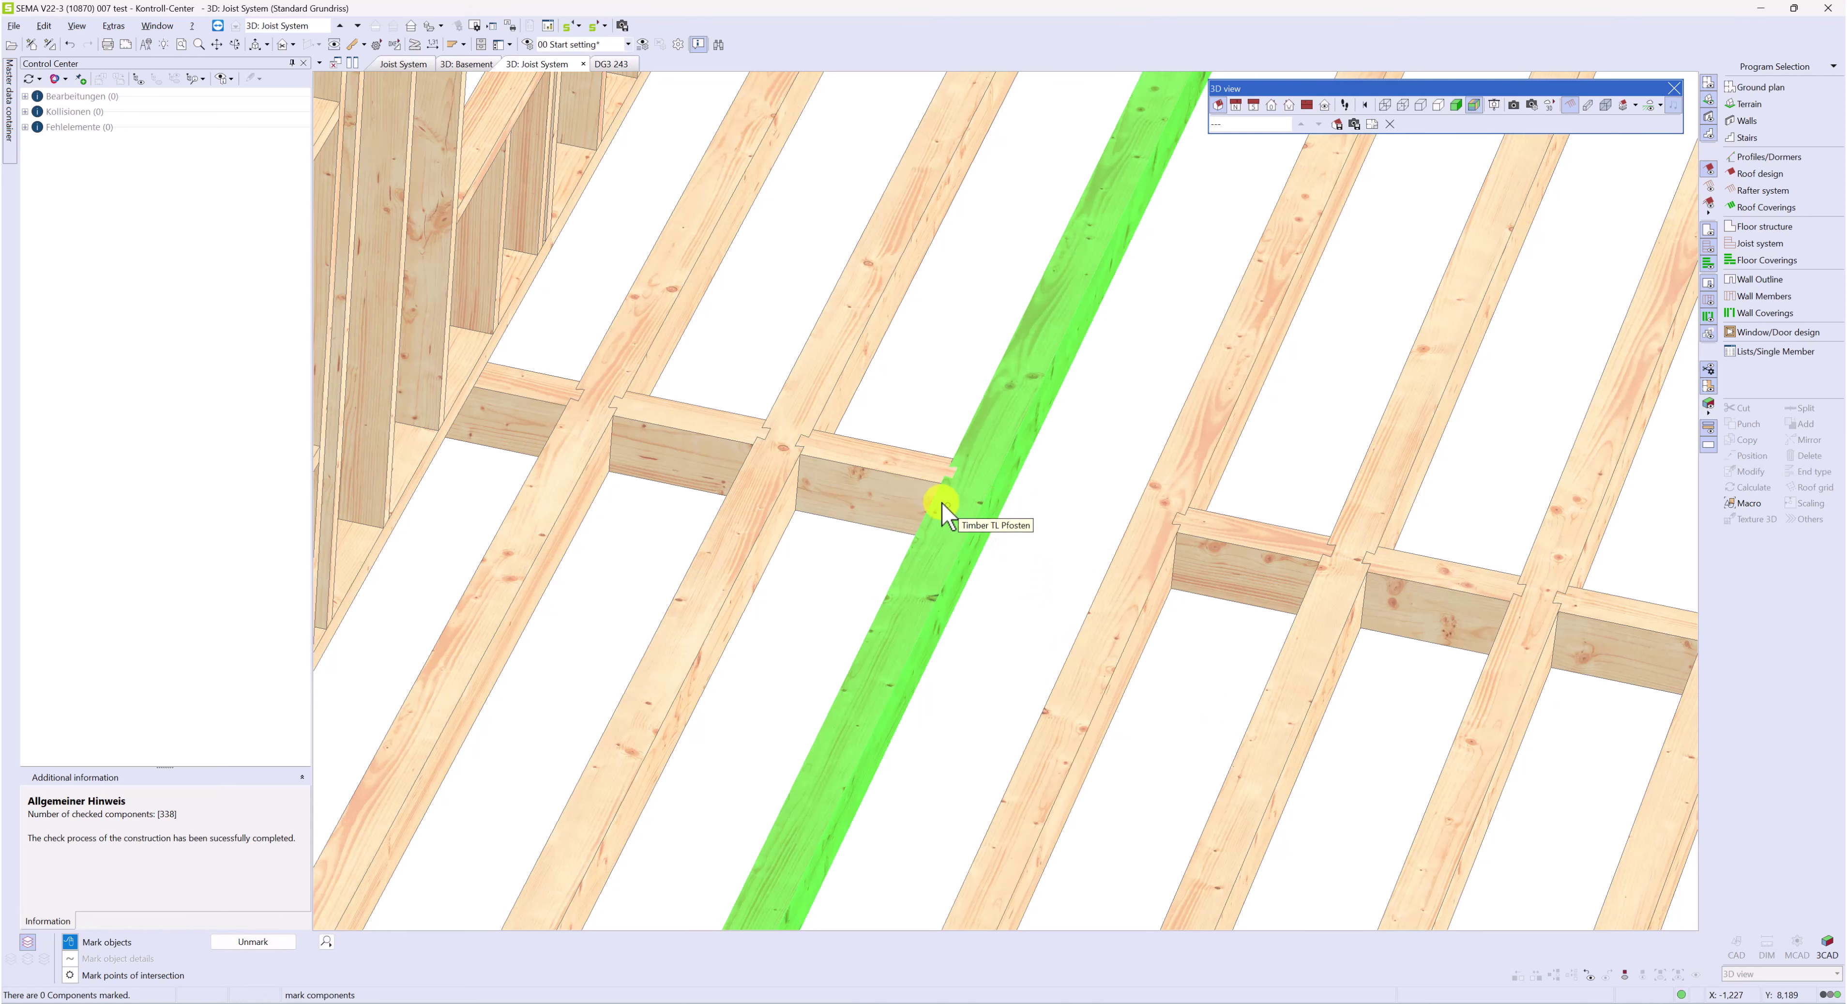
pyautogui.click(898, 491)
pyautogui.press('Delete')
pyautogui.scroll(-4, 1014, 413)
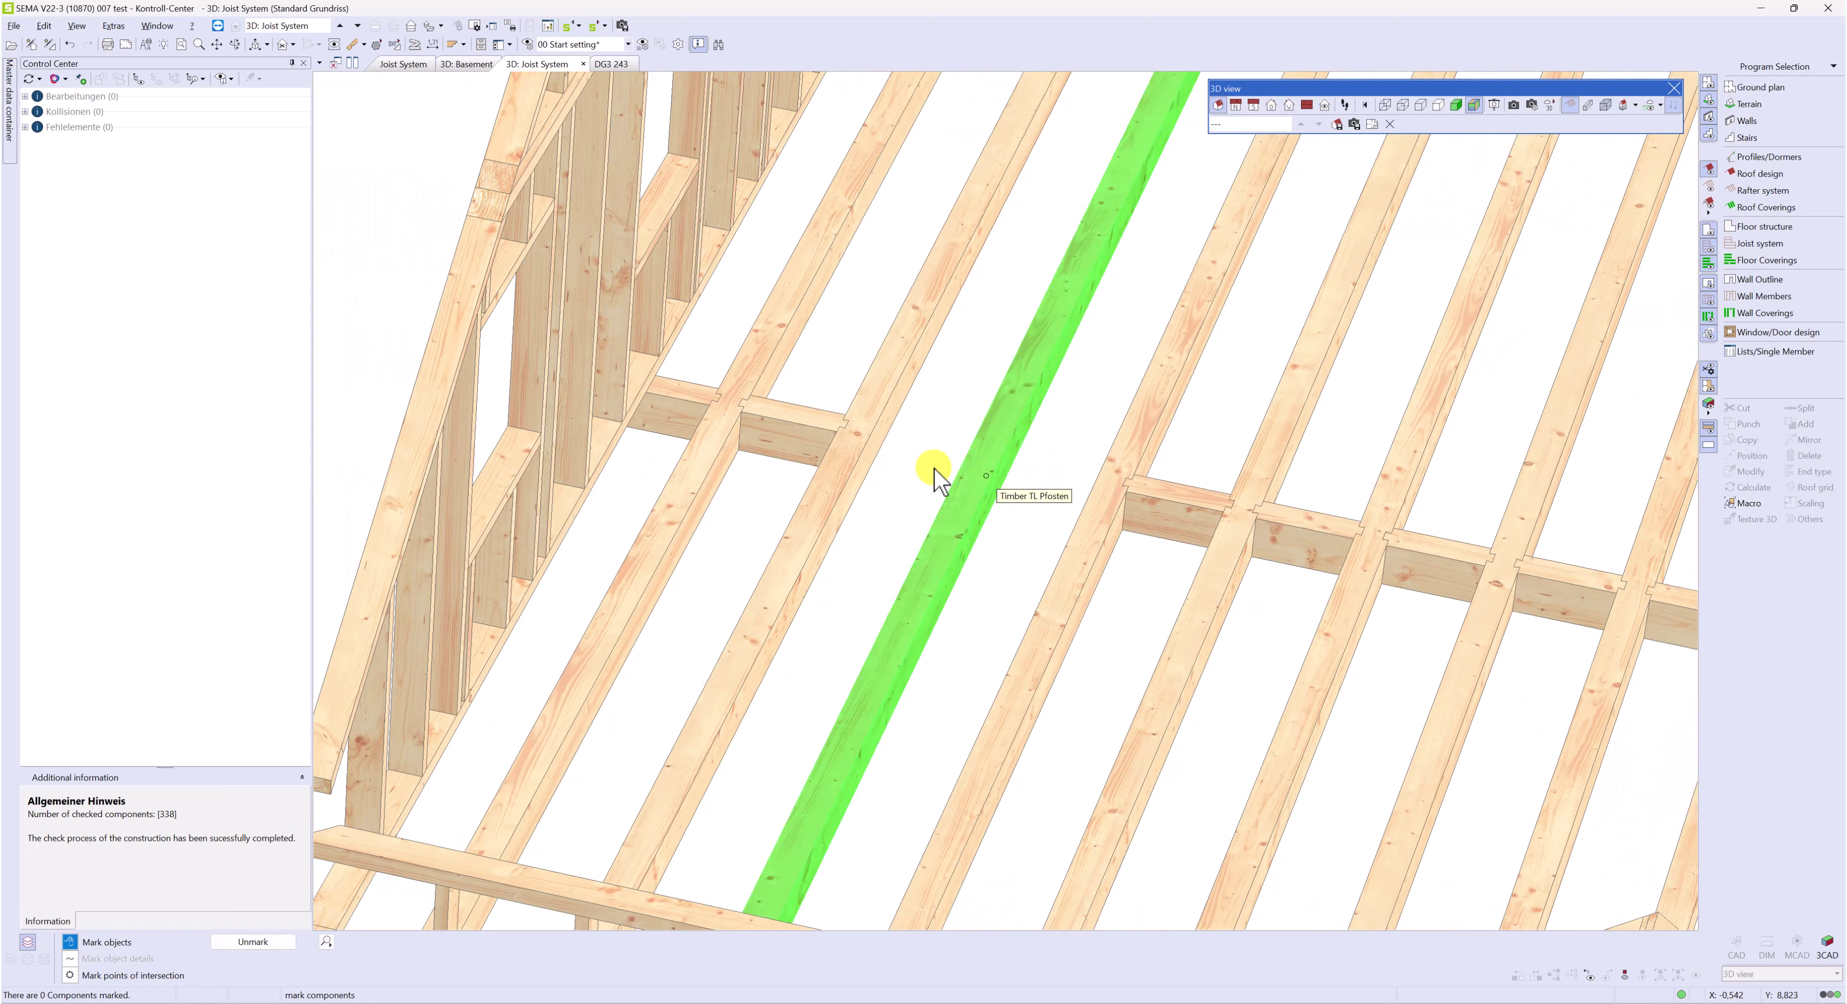
pyautogui.click(829, 434)
pyautogui.press('Delete')
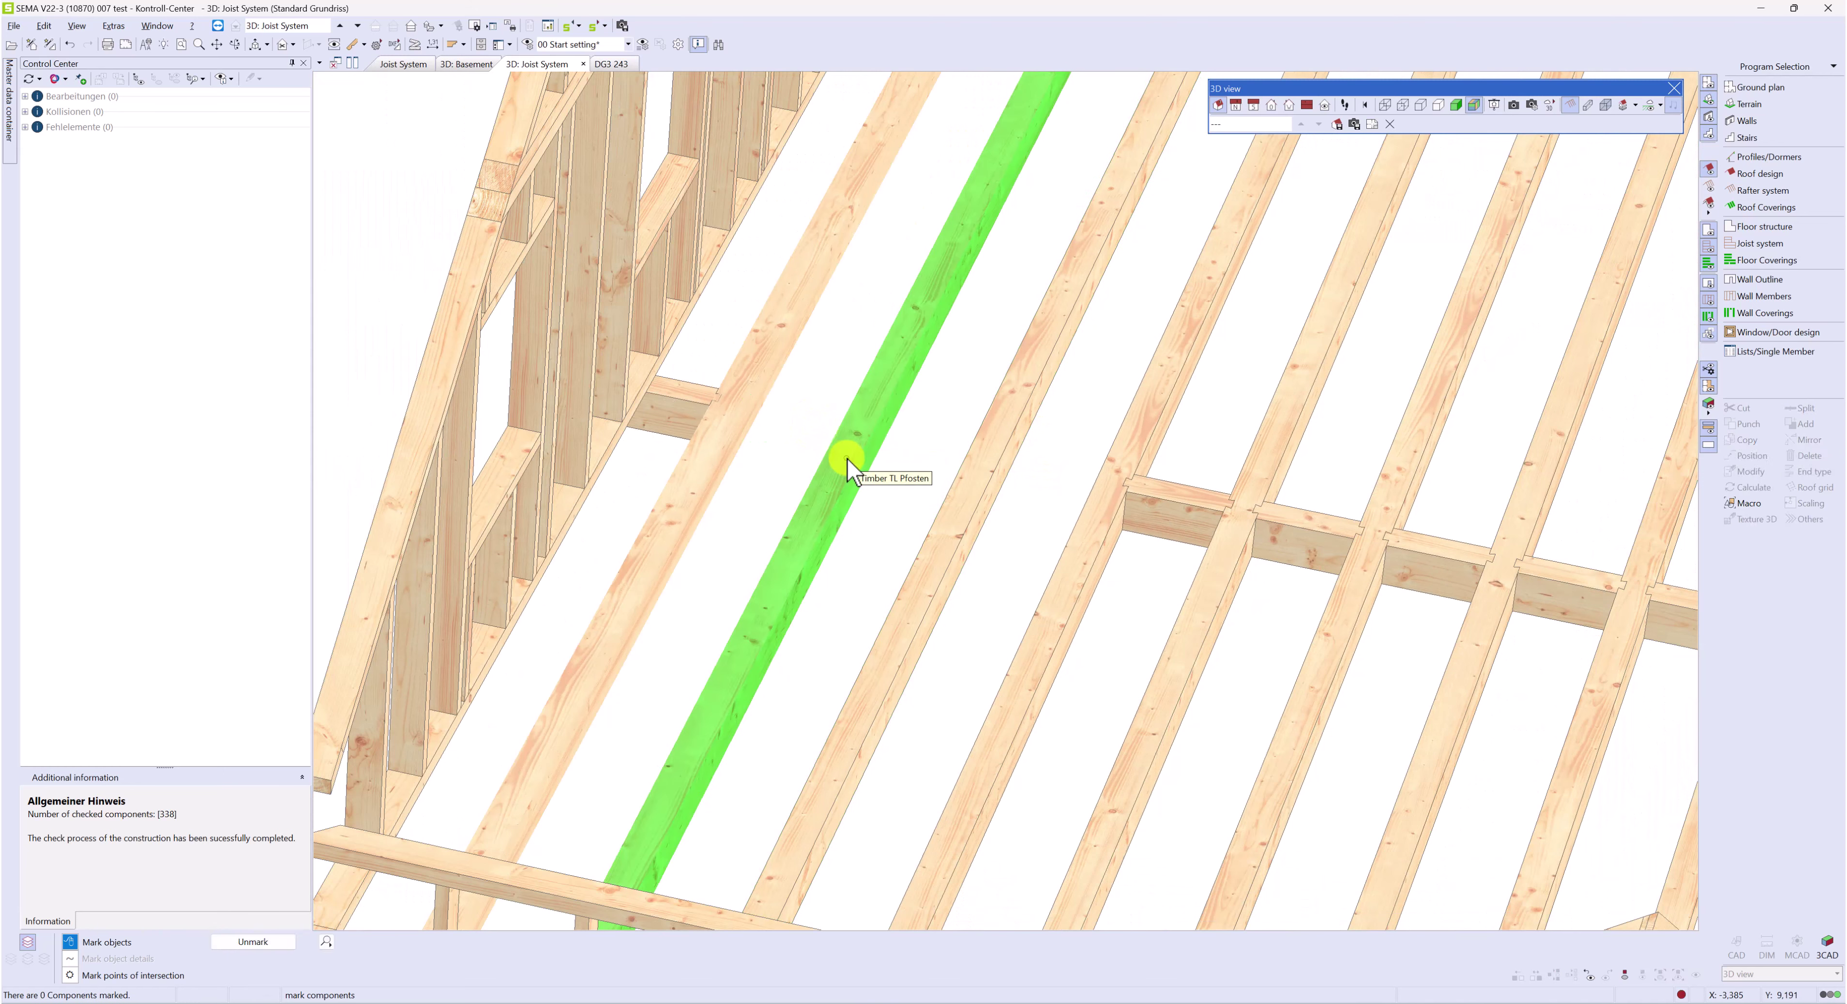
# Mark two adjacent joists in the cleared area and isolate them in the 3D view
pyautogui.click(845, 457)
pyautogui.click(961, 497)
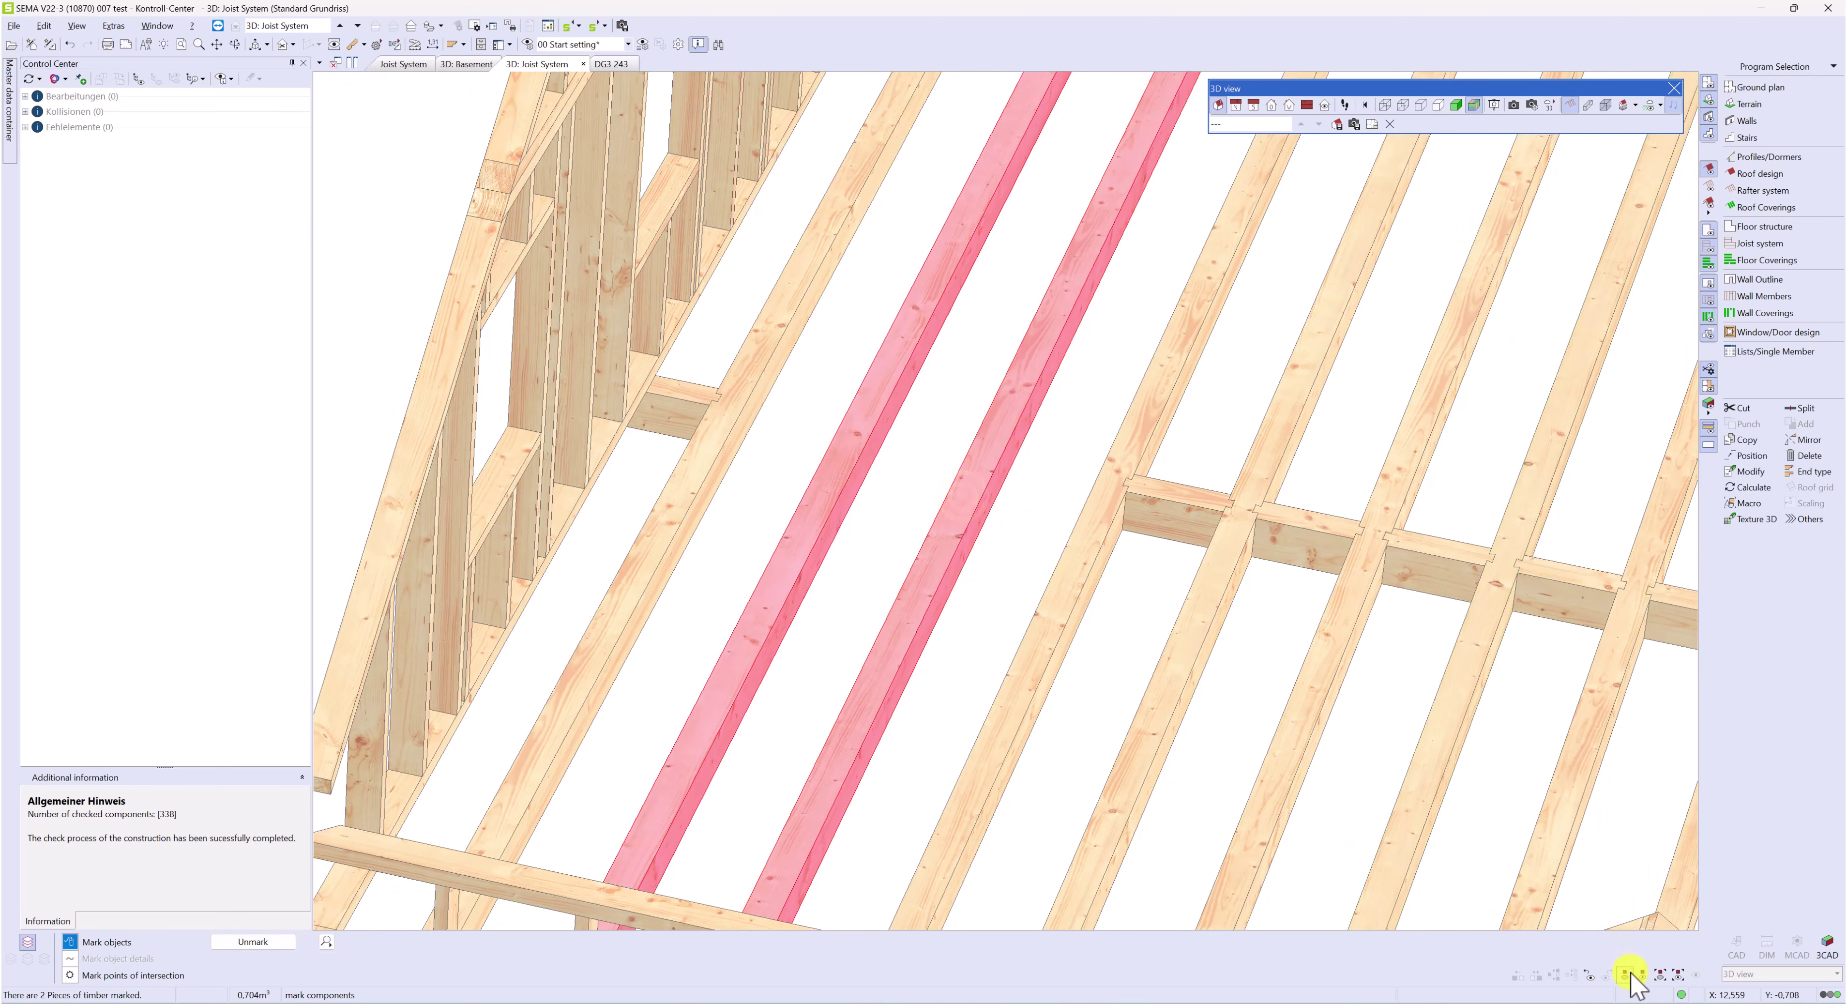
pyautogui.click(1641, 977)
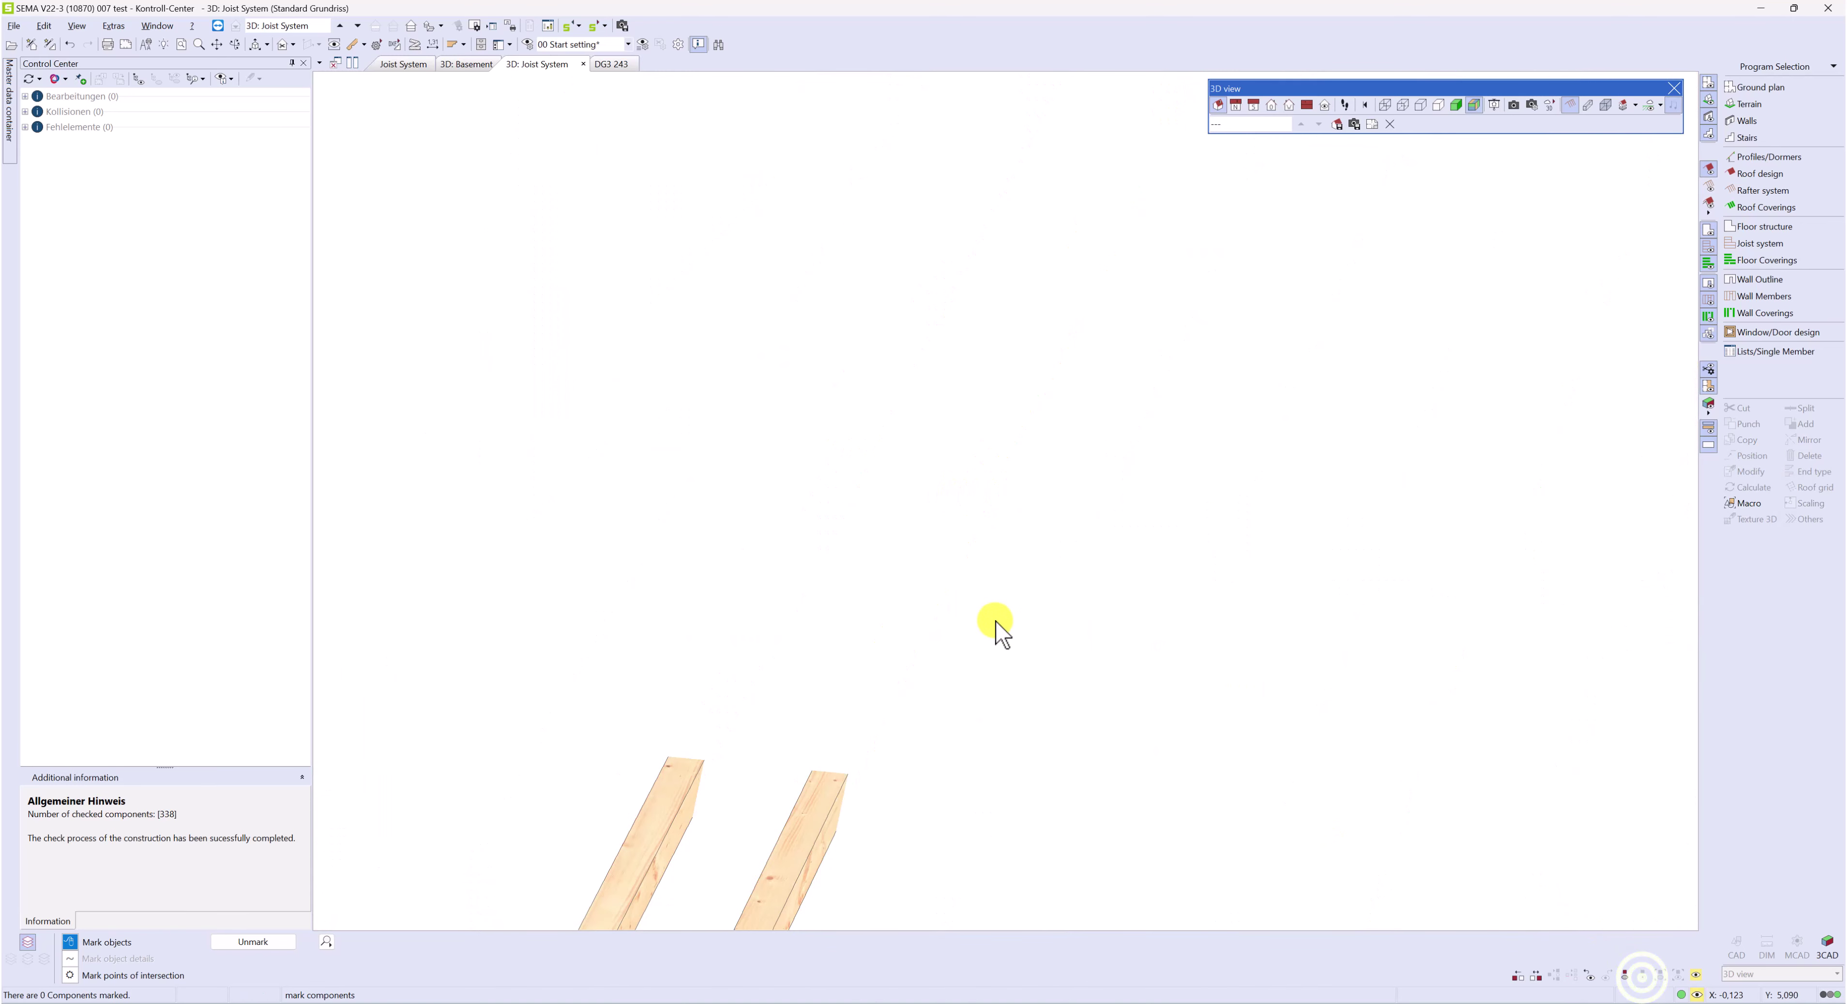
pyautogui.moveTo(1026, 659); pyautogui.dragTo(988, 753, button='middle')
pyautogui.scroll(2, 982, 756)
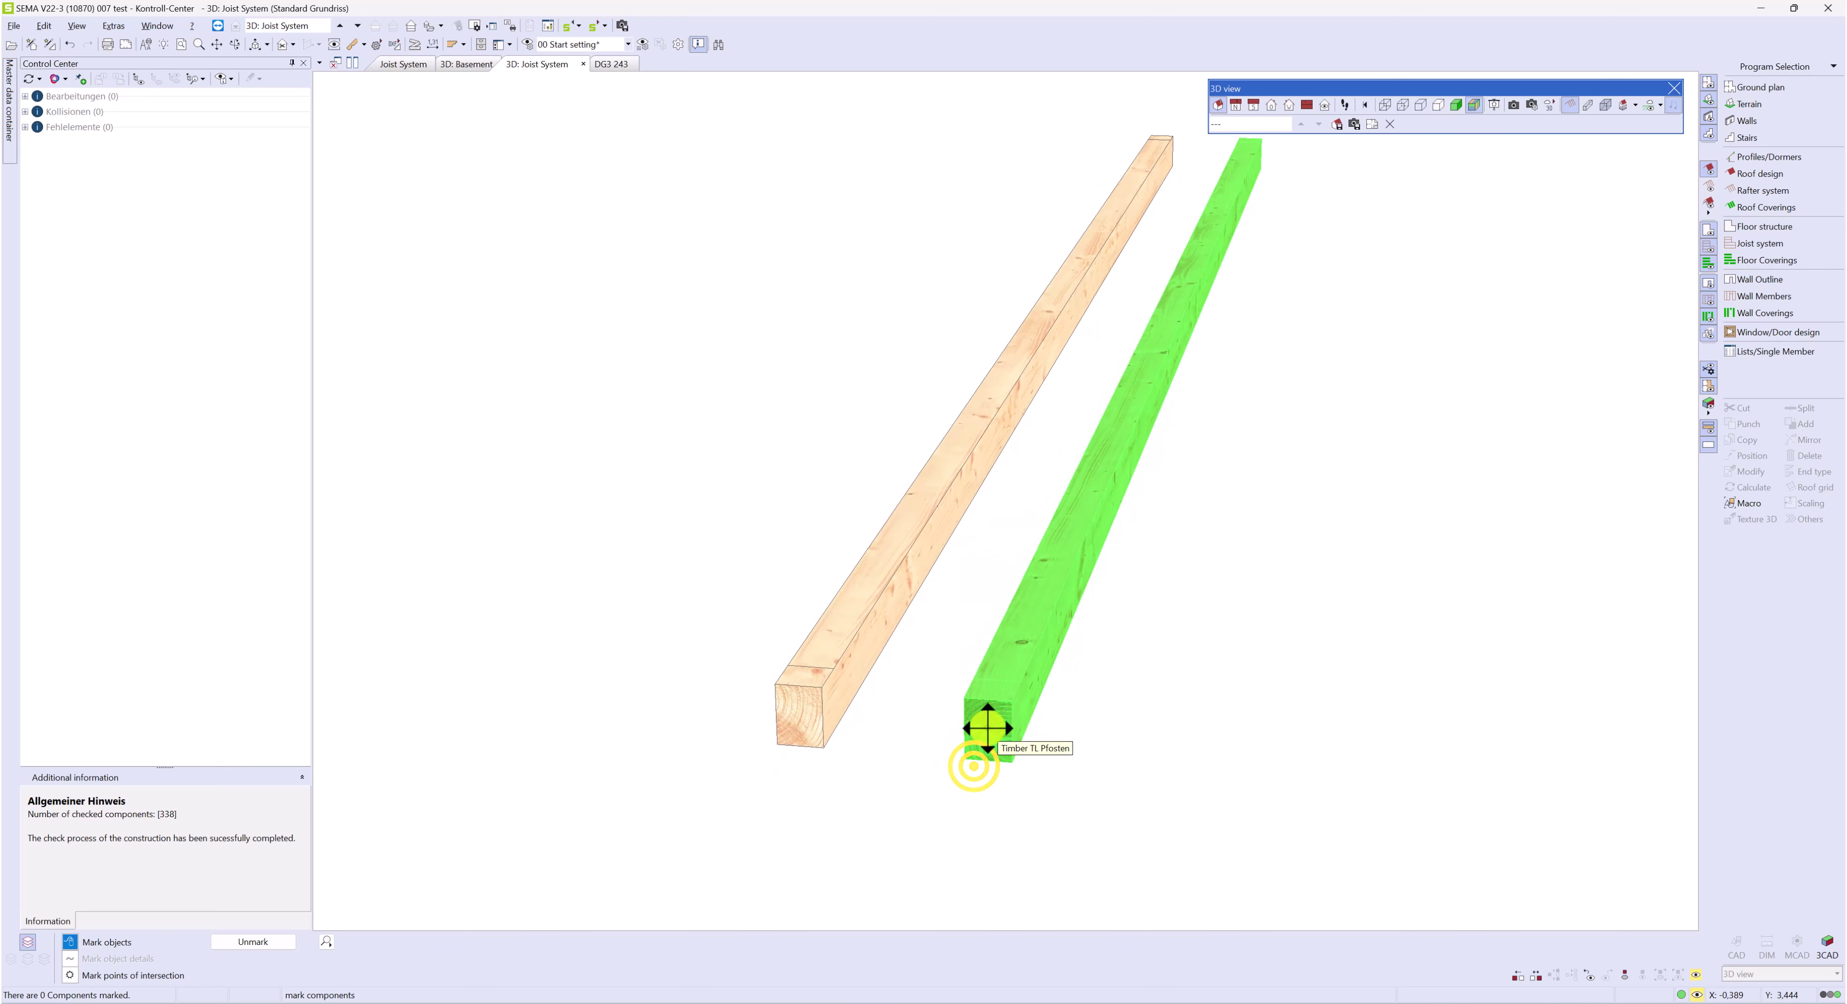
# Move one isolated joist sideways, perpendicular to its length, until it partly overlaps the other joist
pyautogui.click(1007, 746)
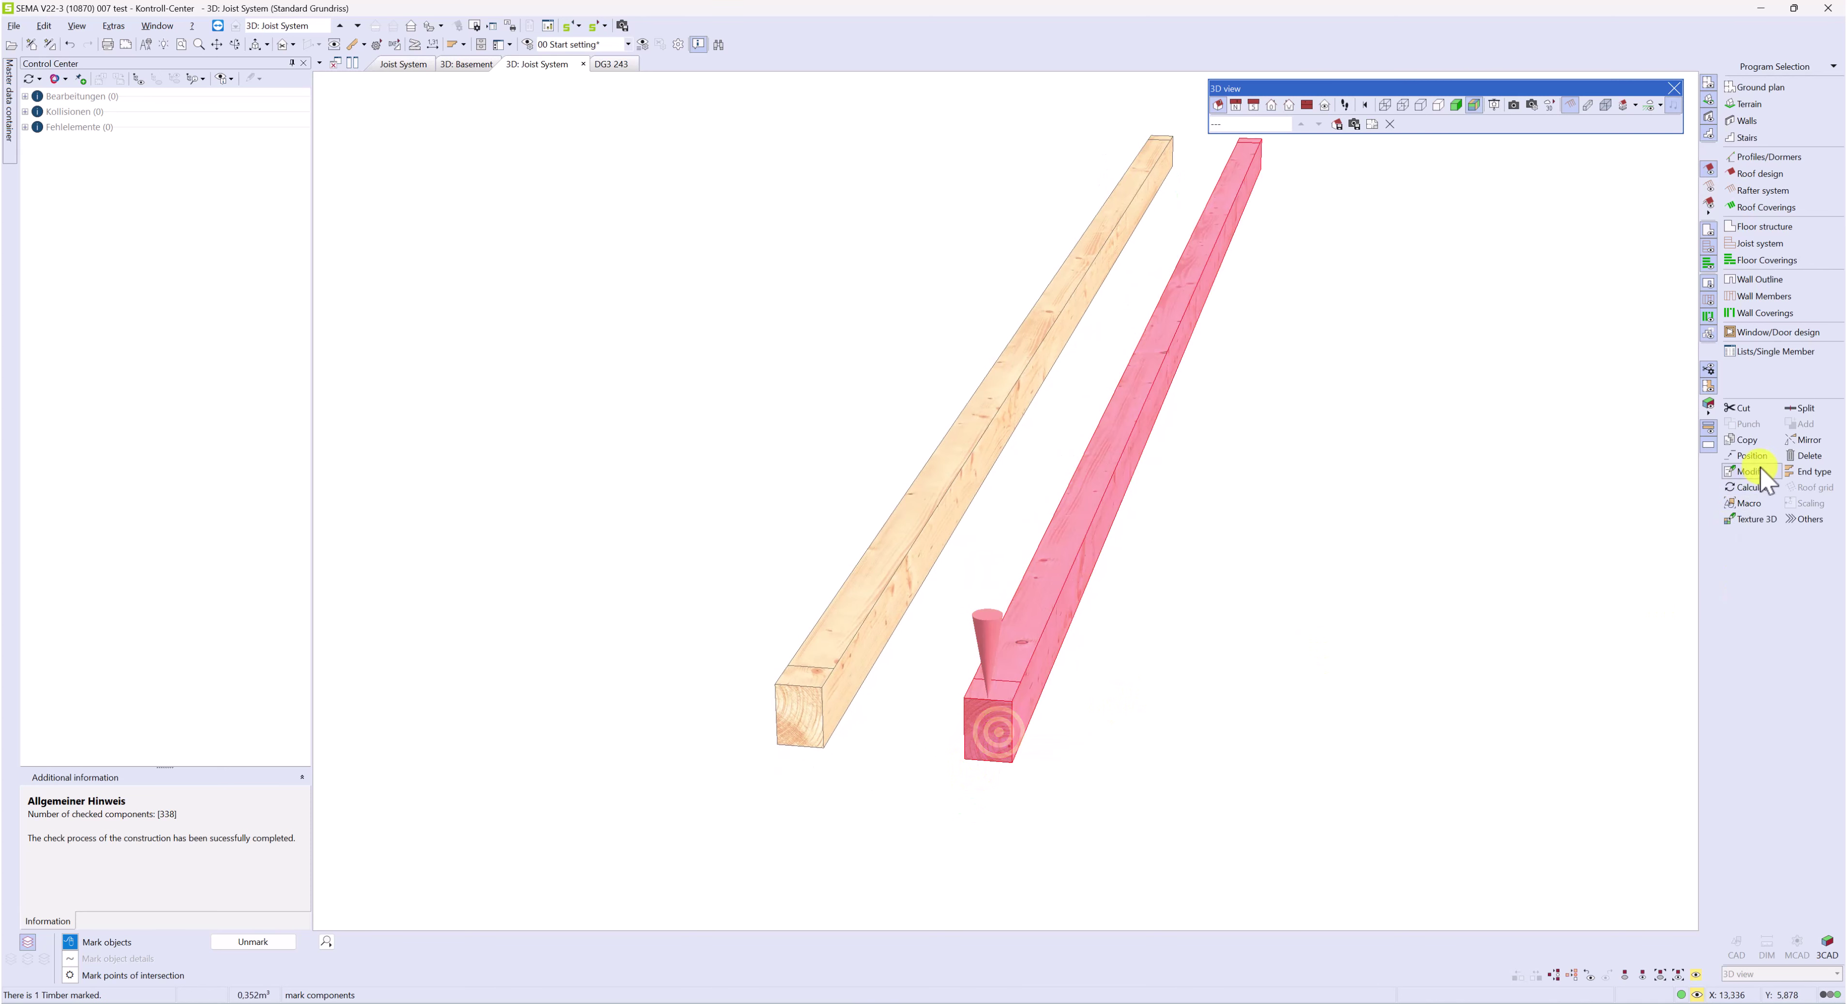
pyautogui.click(1755, 456)
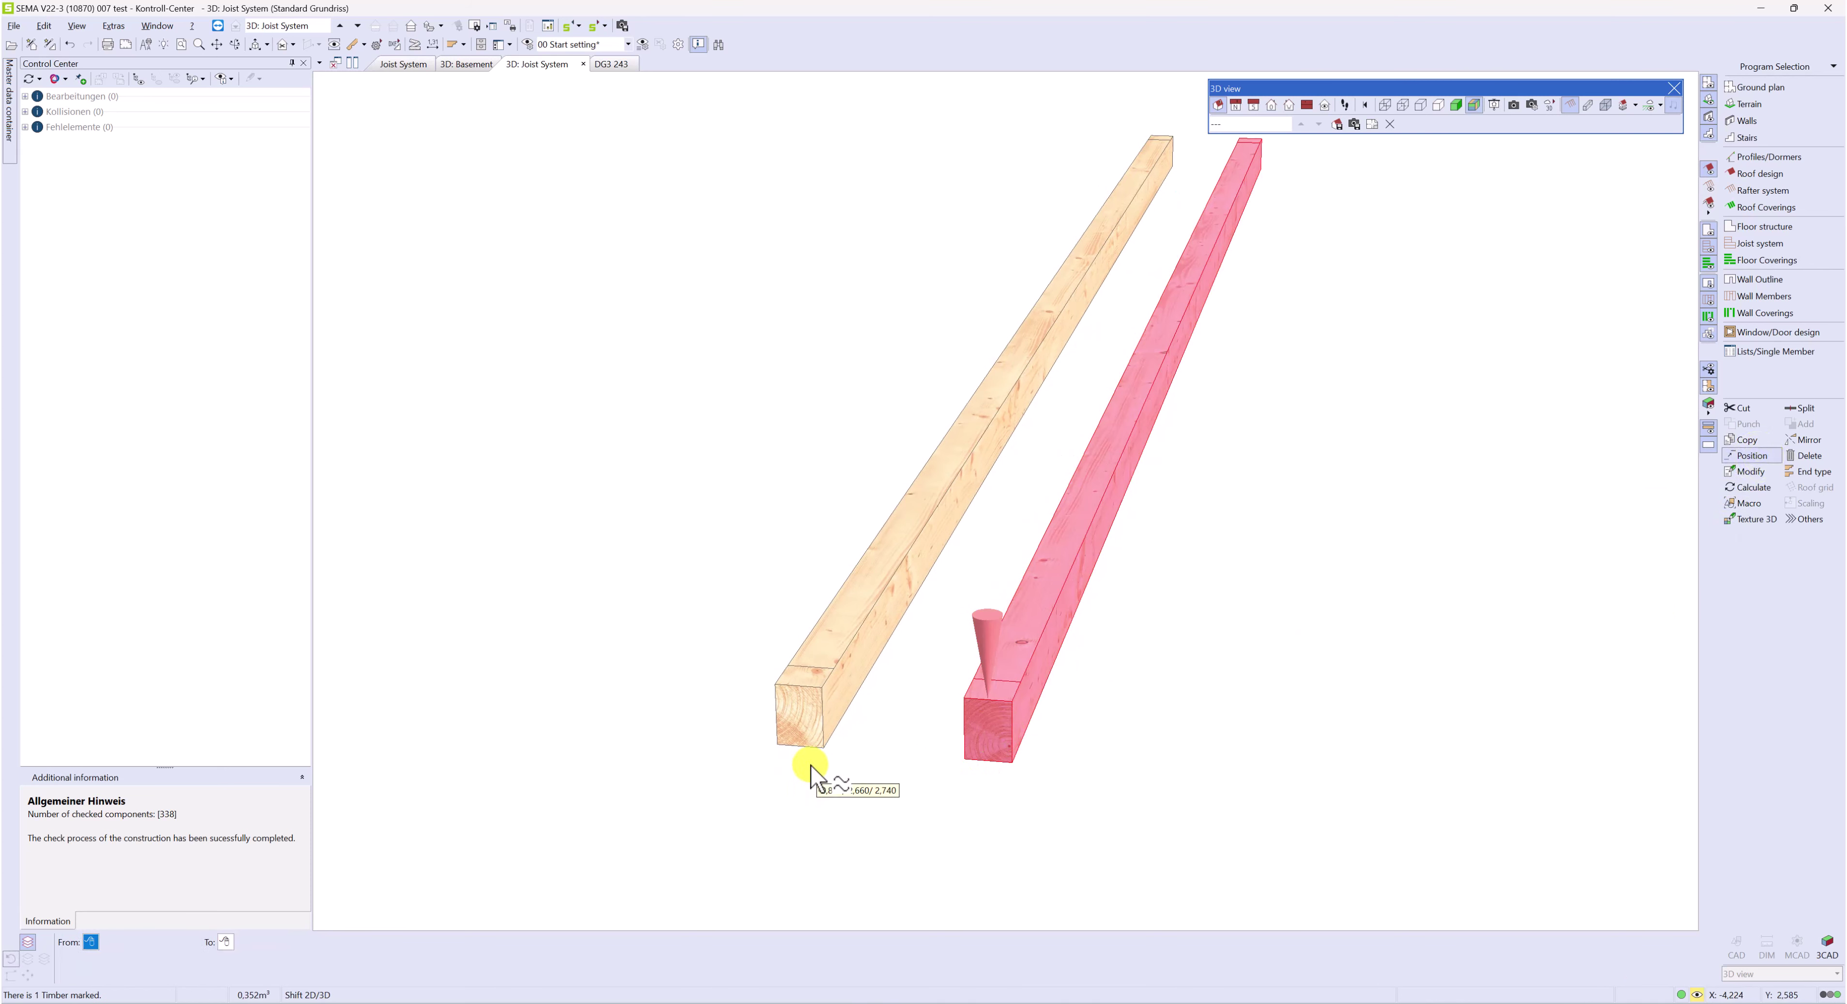
pyautogui.click(29, 943)
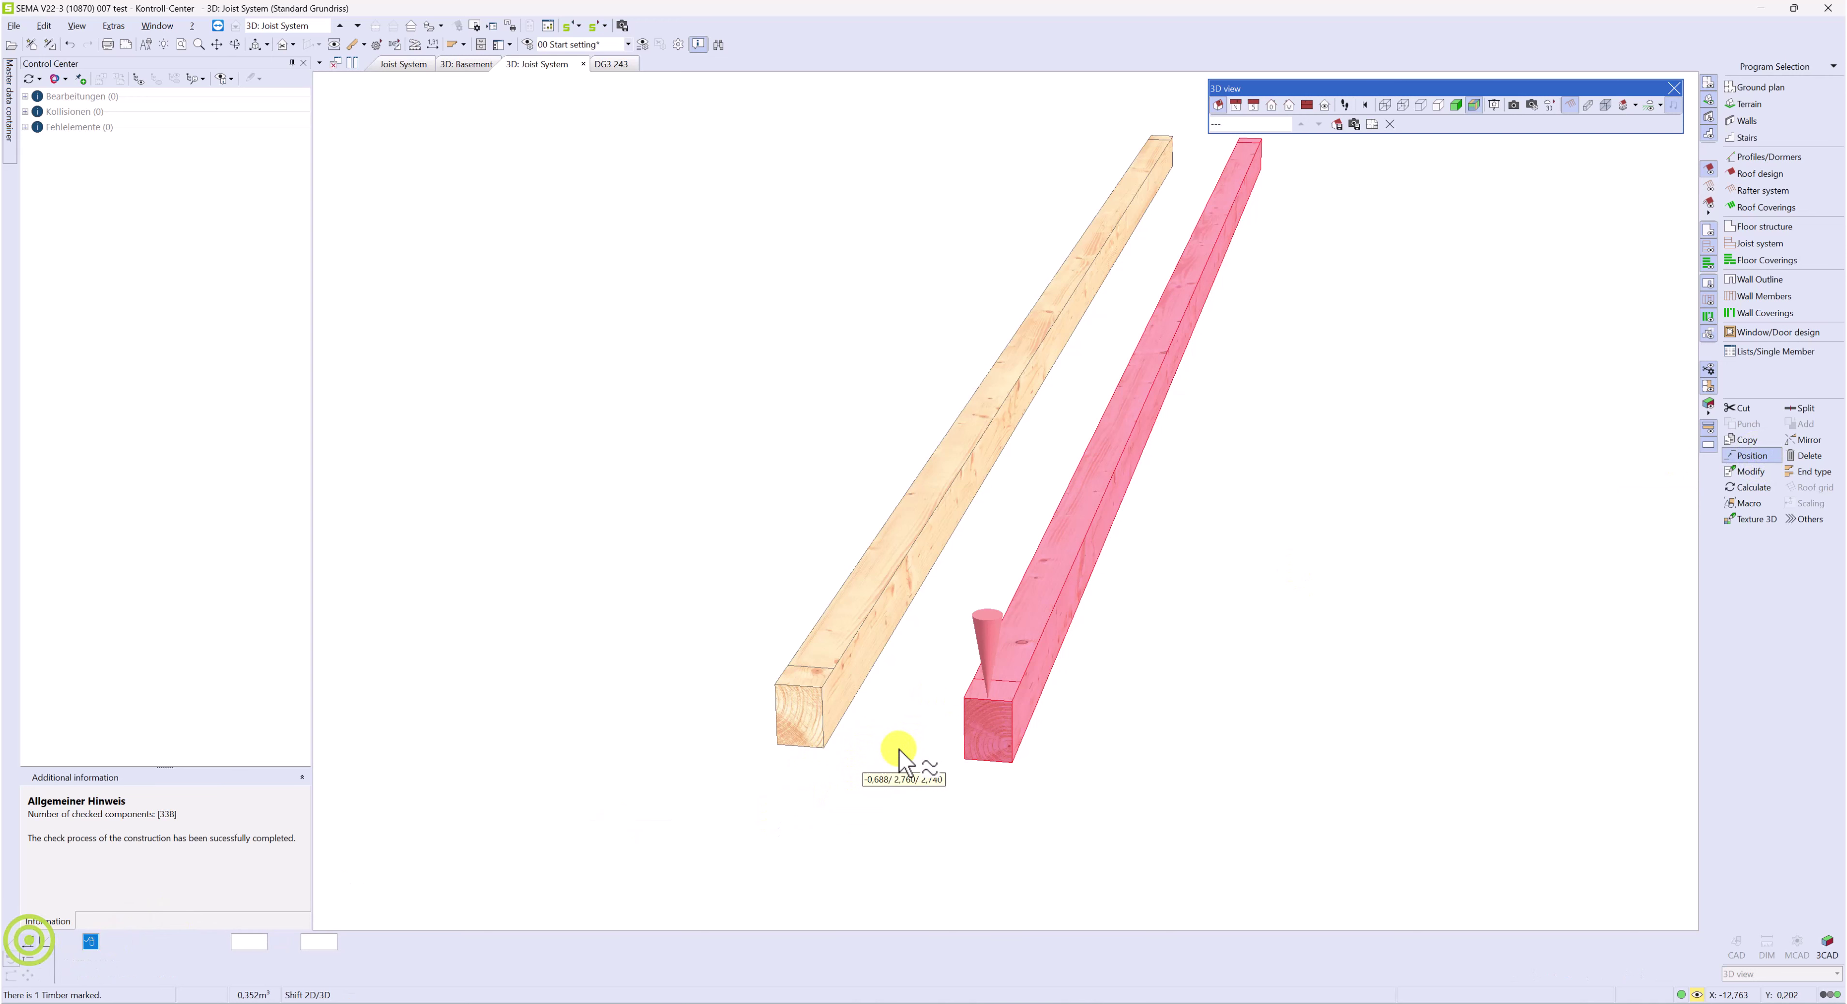
pyautogui.click(1007, 701)
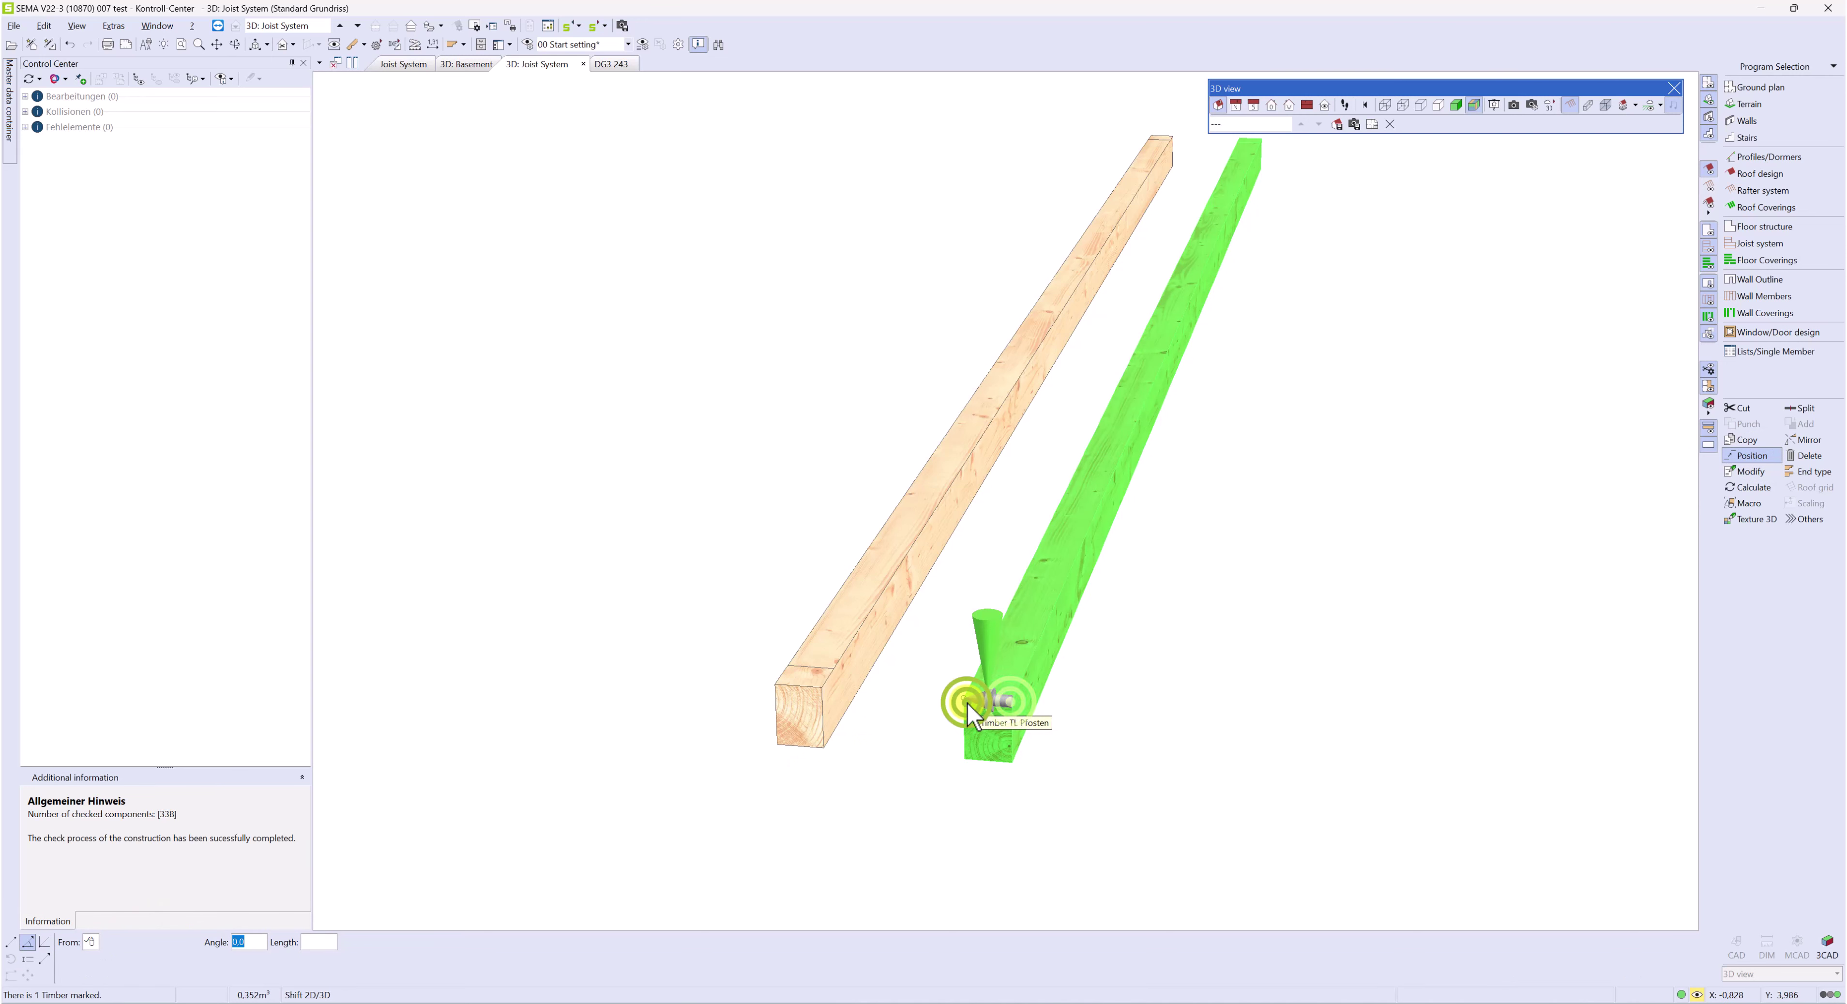
pyautogui.click(966, 702)
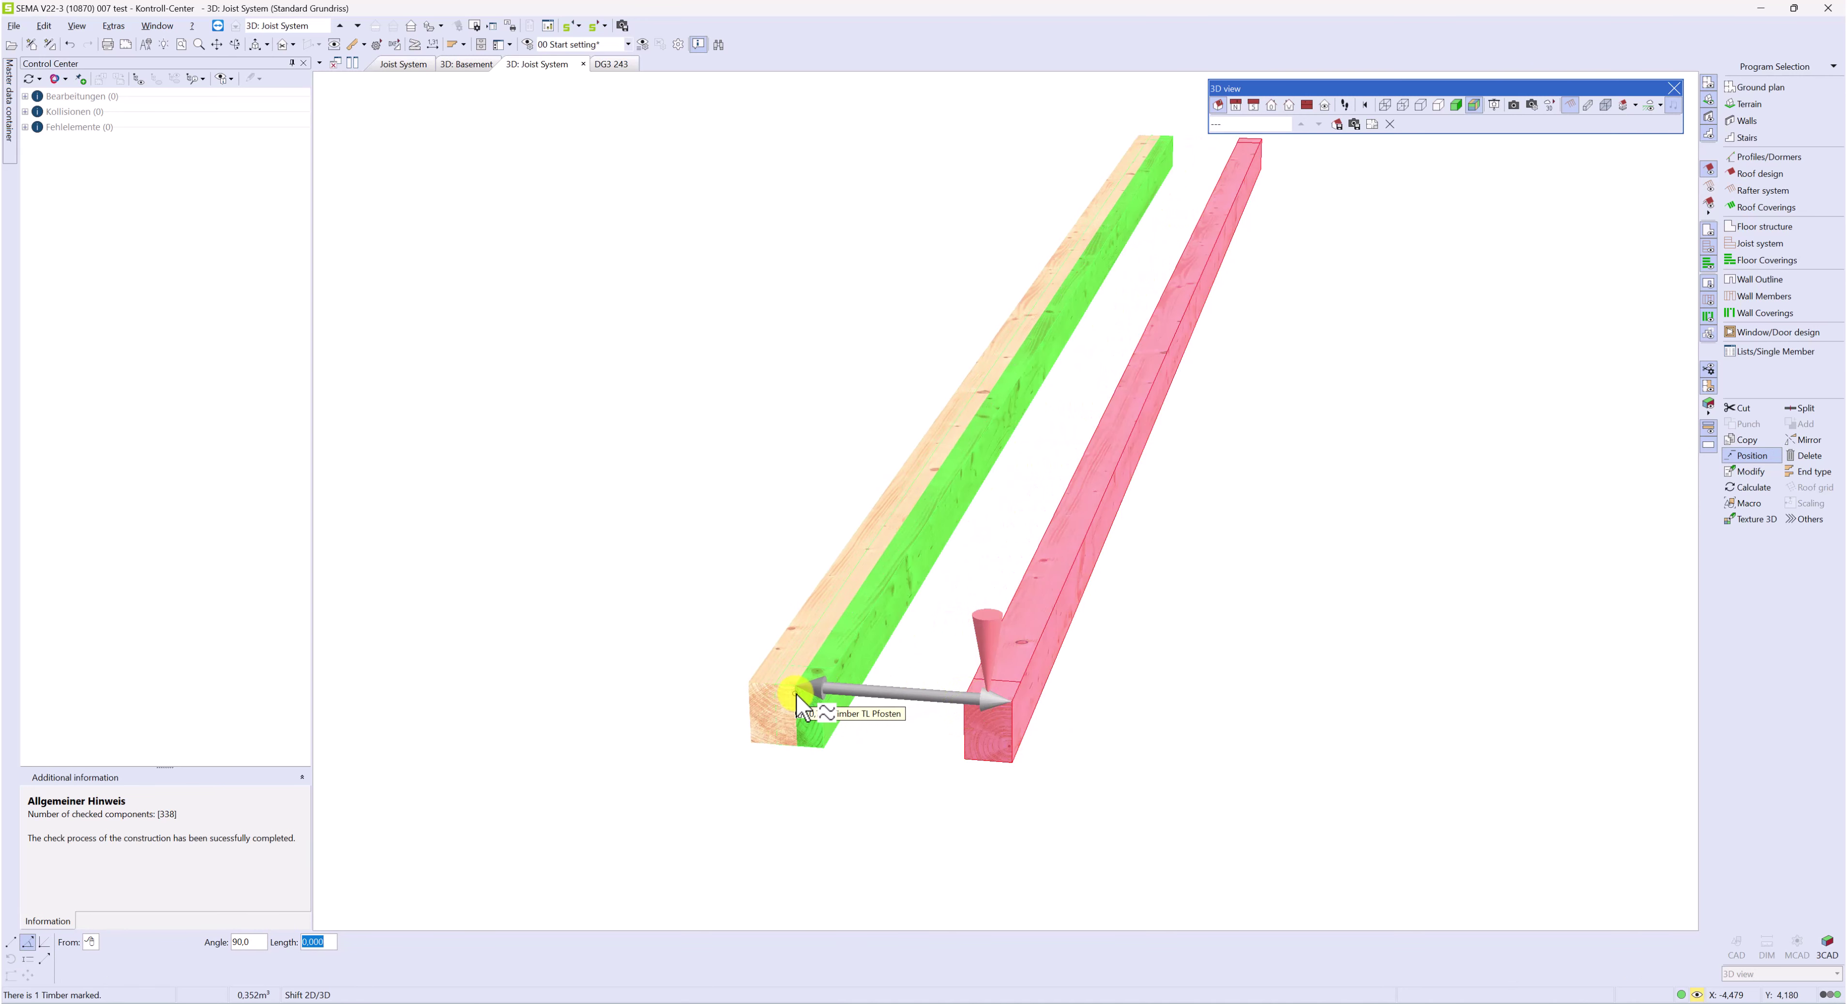
pyautogui.click(795, 698)
pyautogui.scroll(5, 785, 692)
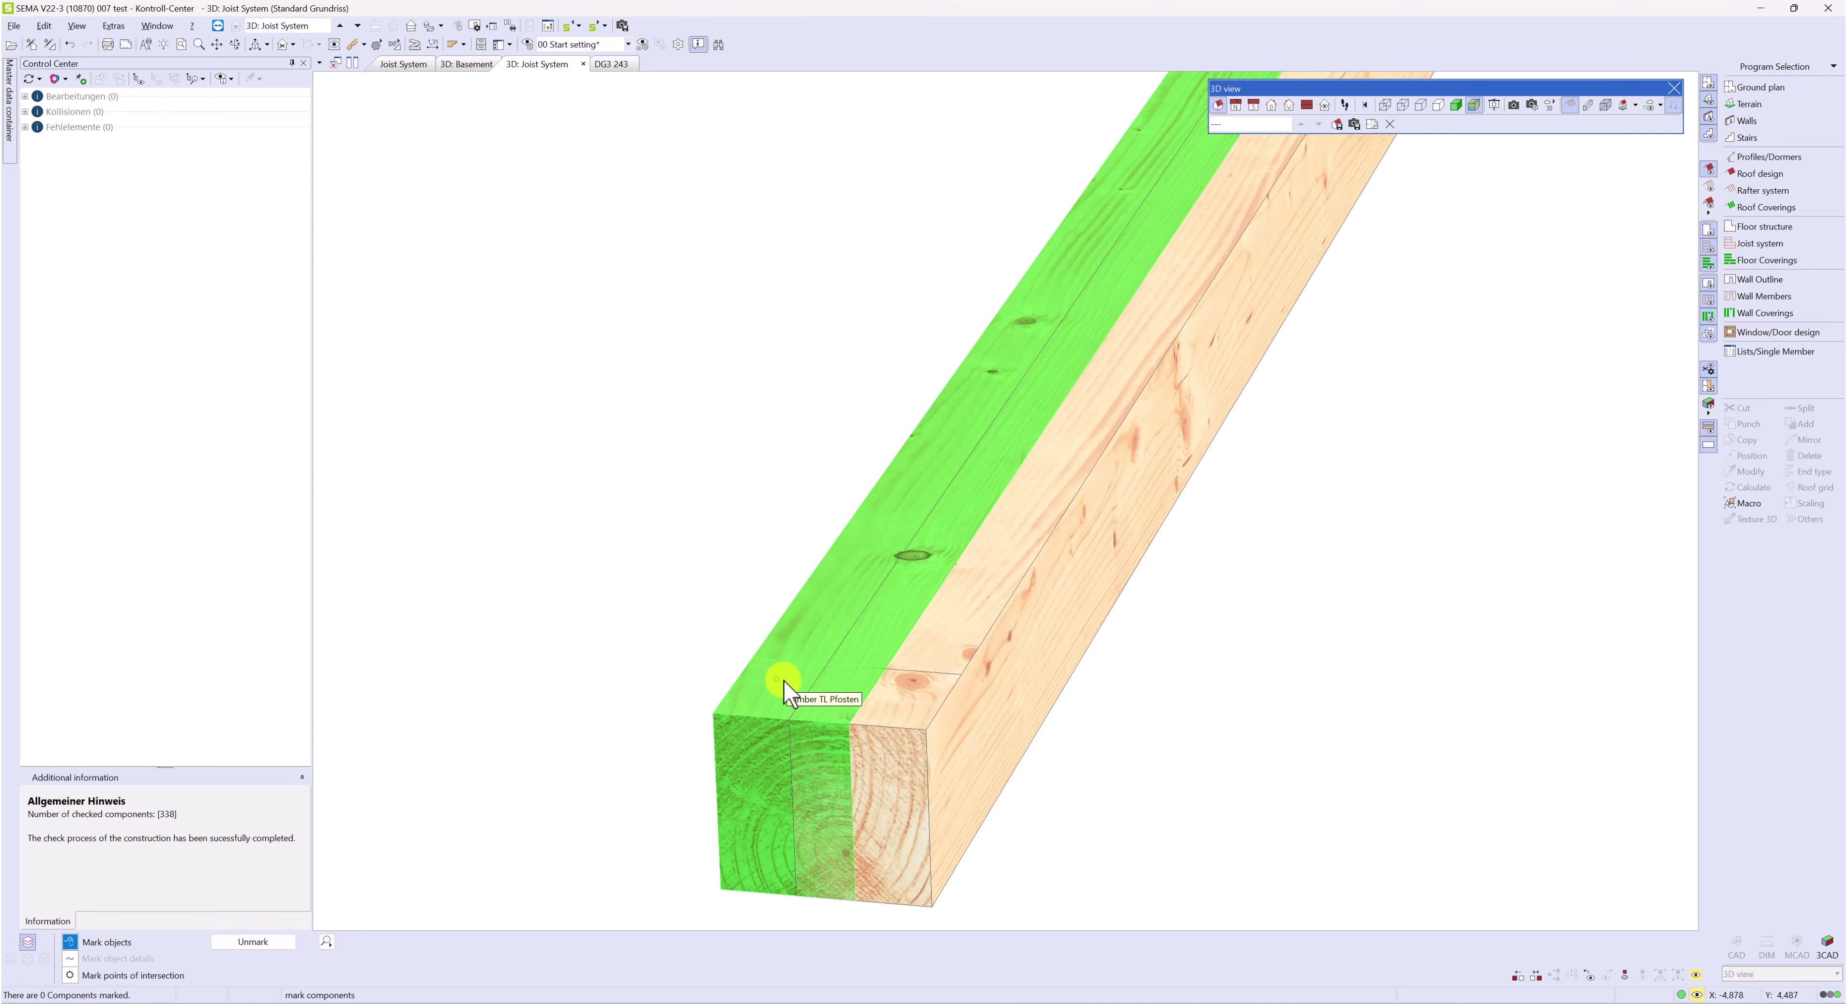
# Define a vertical section on the end face of the overlapping joists and open the section view
pyautogui.click(287, 46)
pyautogui.click(313, 70)
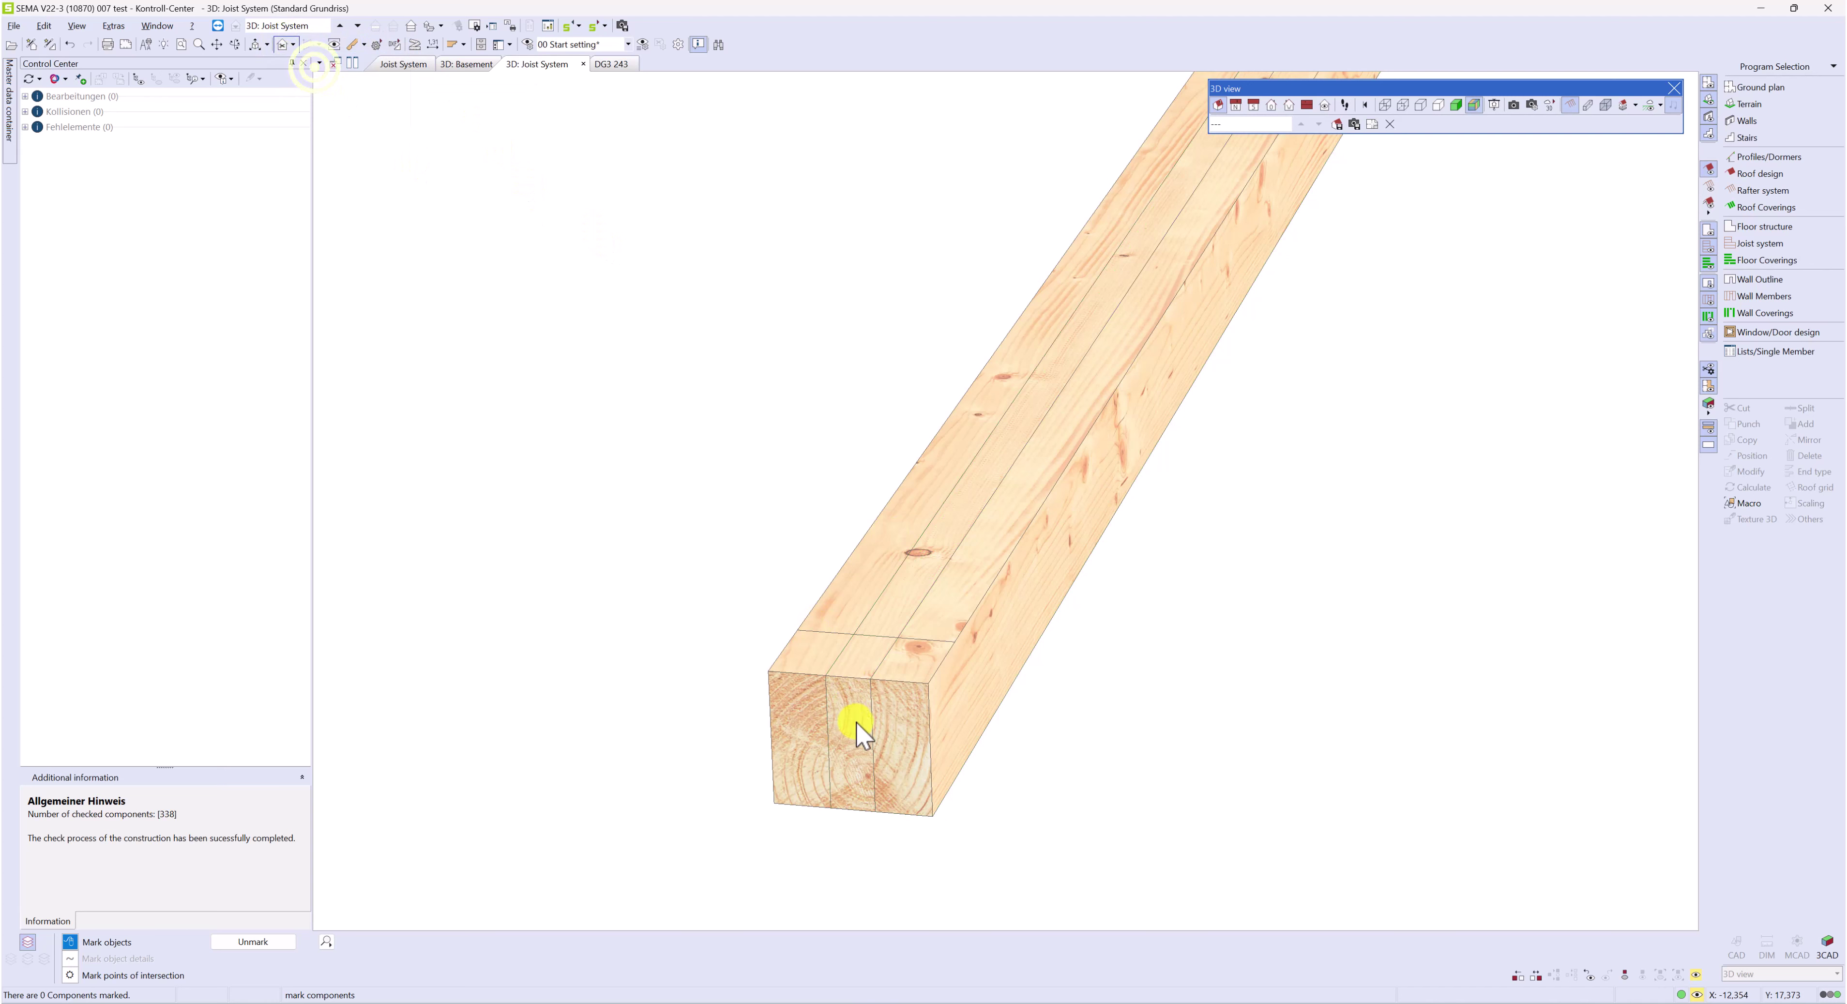
pyautogui.click(804, 742)
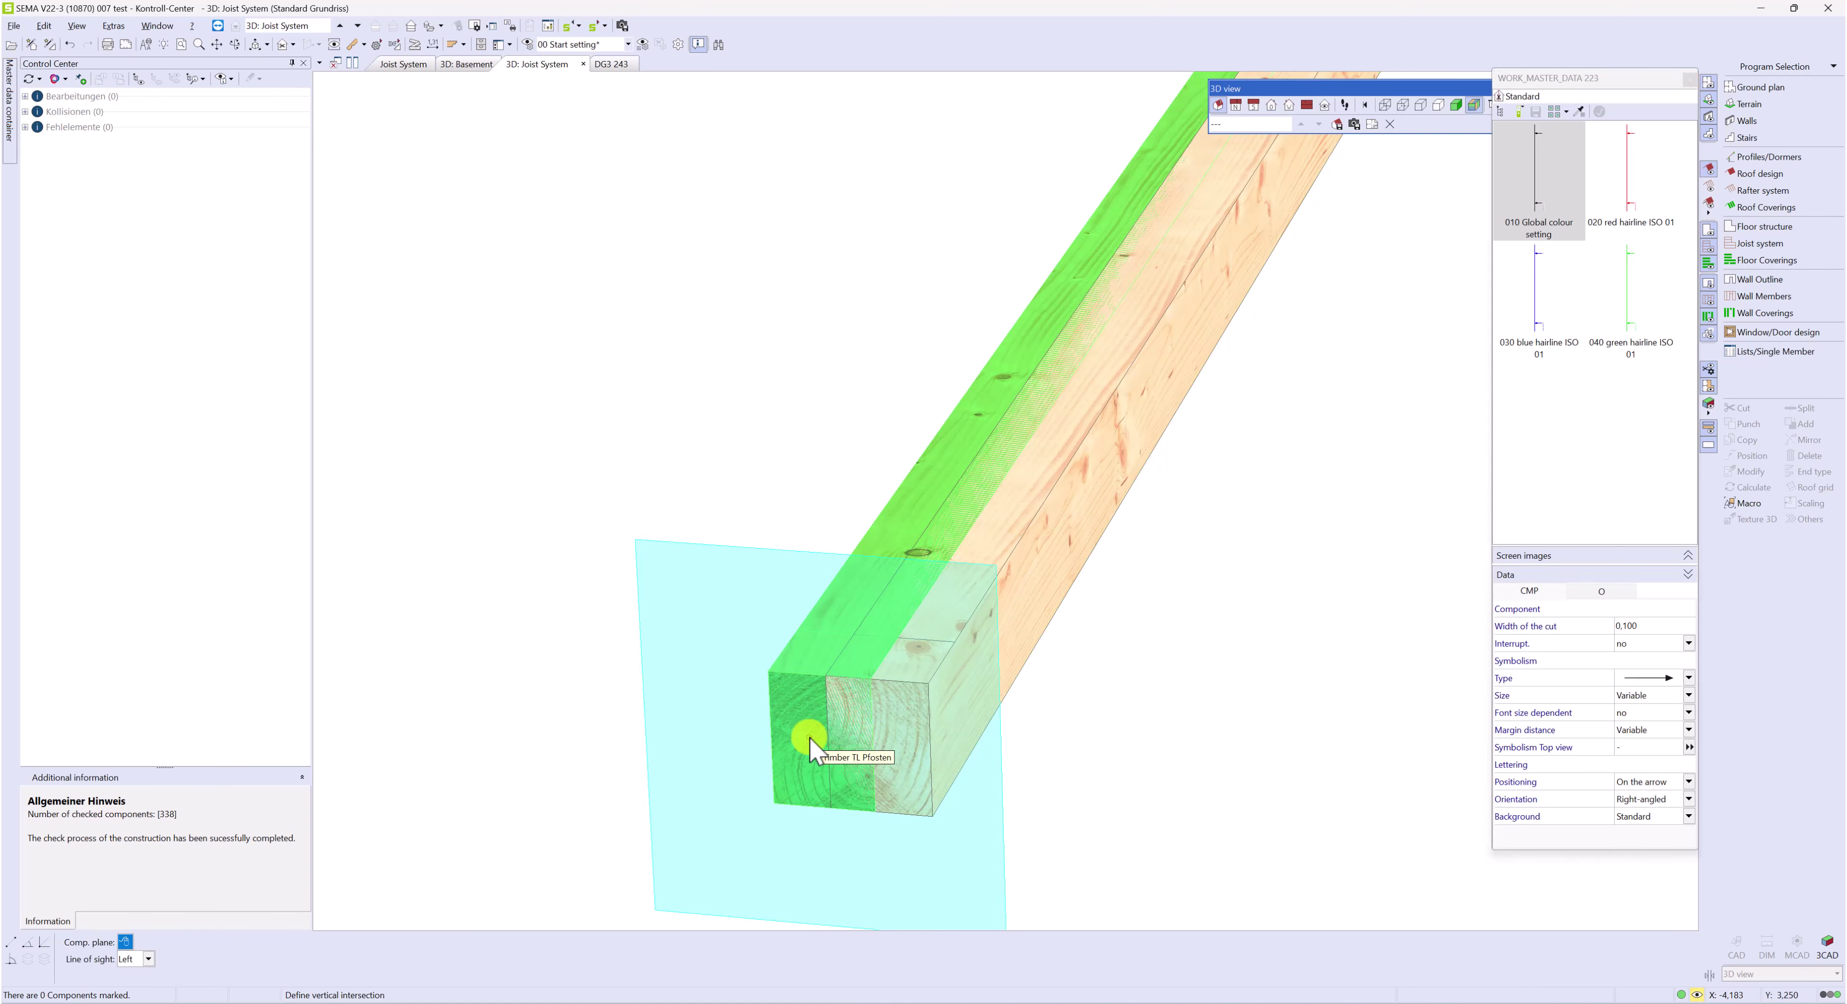
pyautogui.click(811, 738)
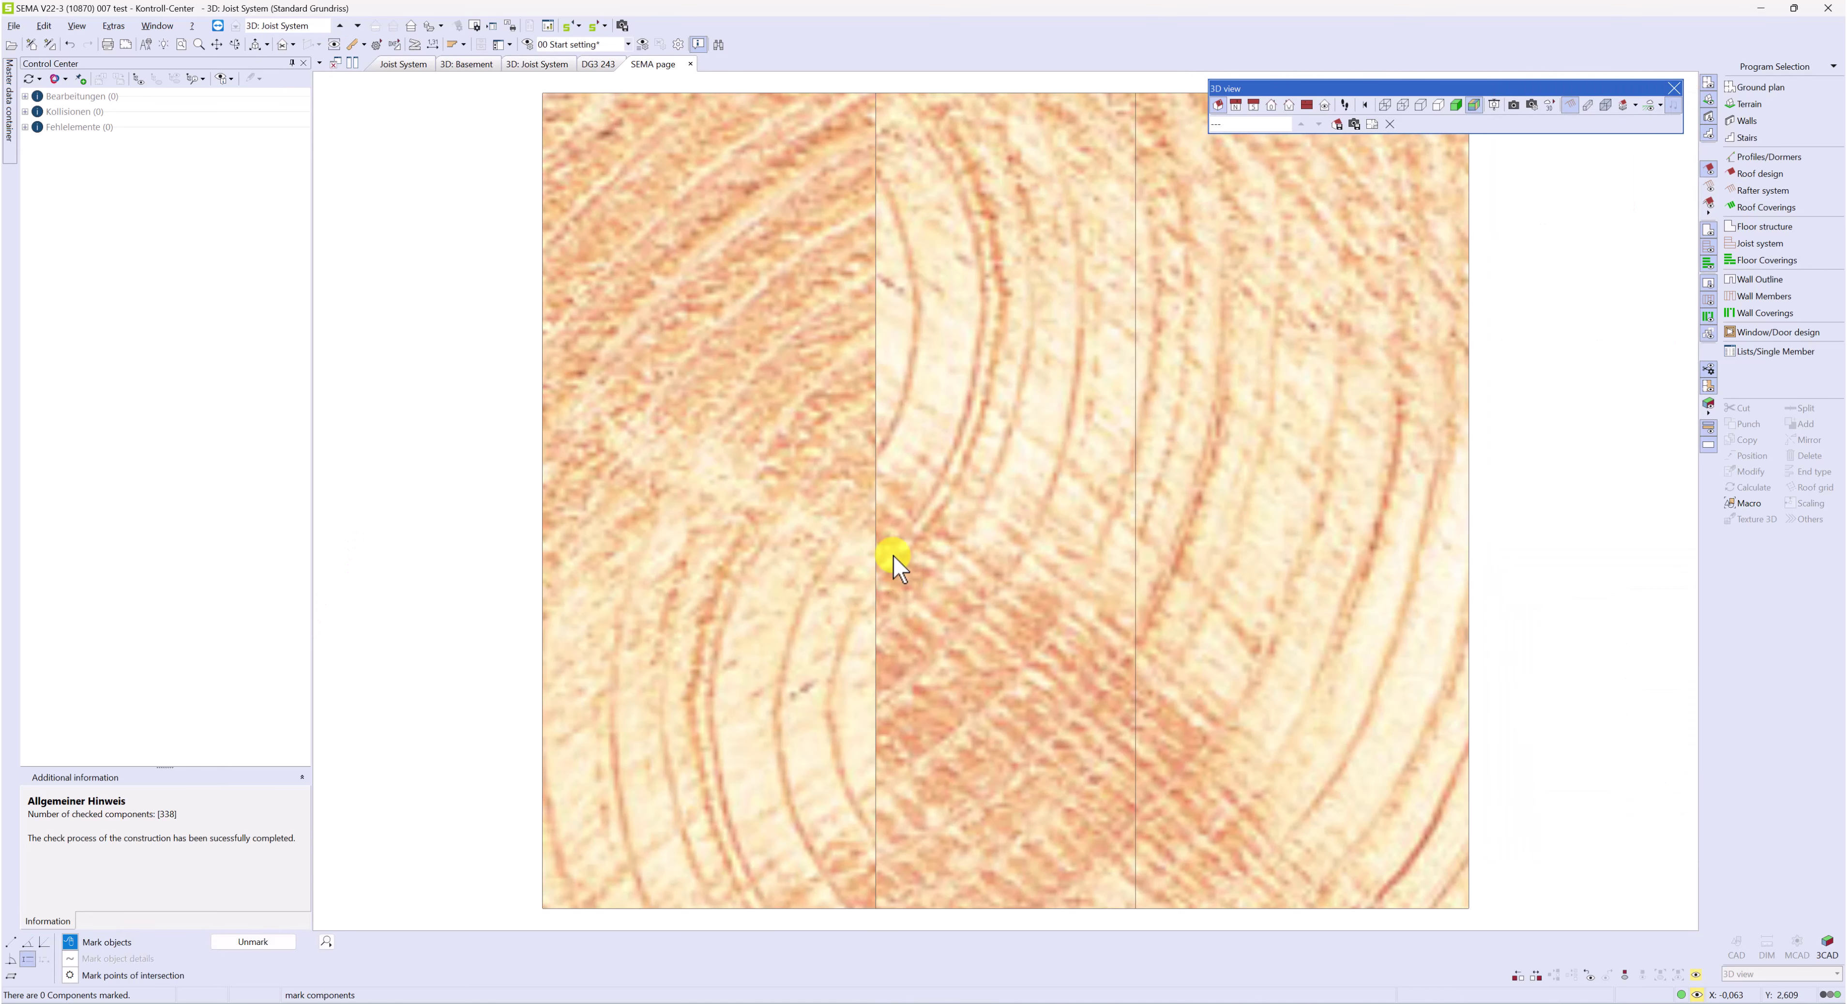
pyautogui.click(877, 459)
pyautogui.scroll(-4, 1067, 459)
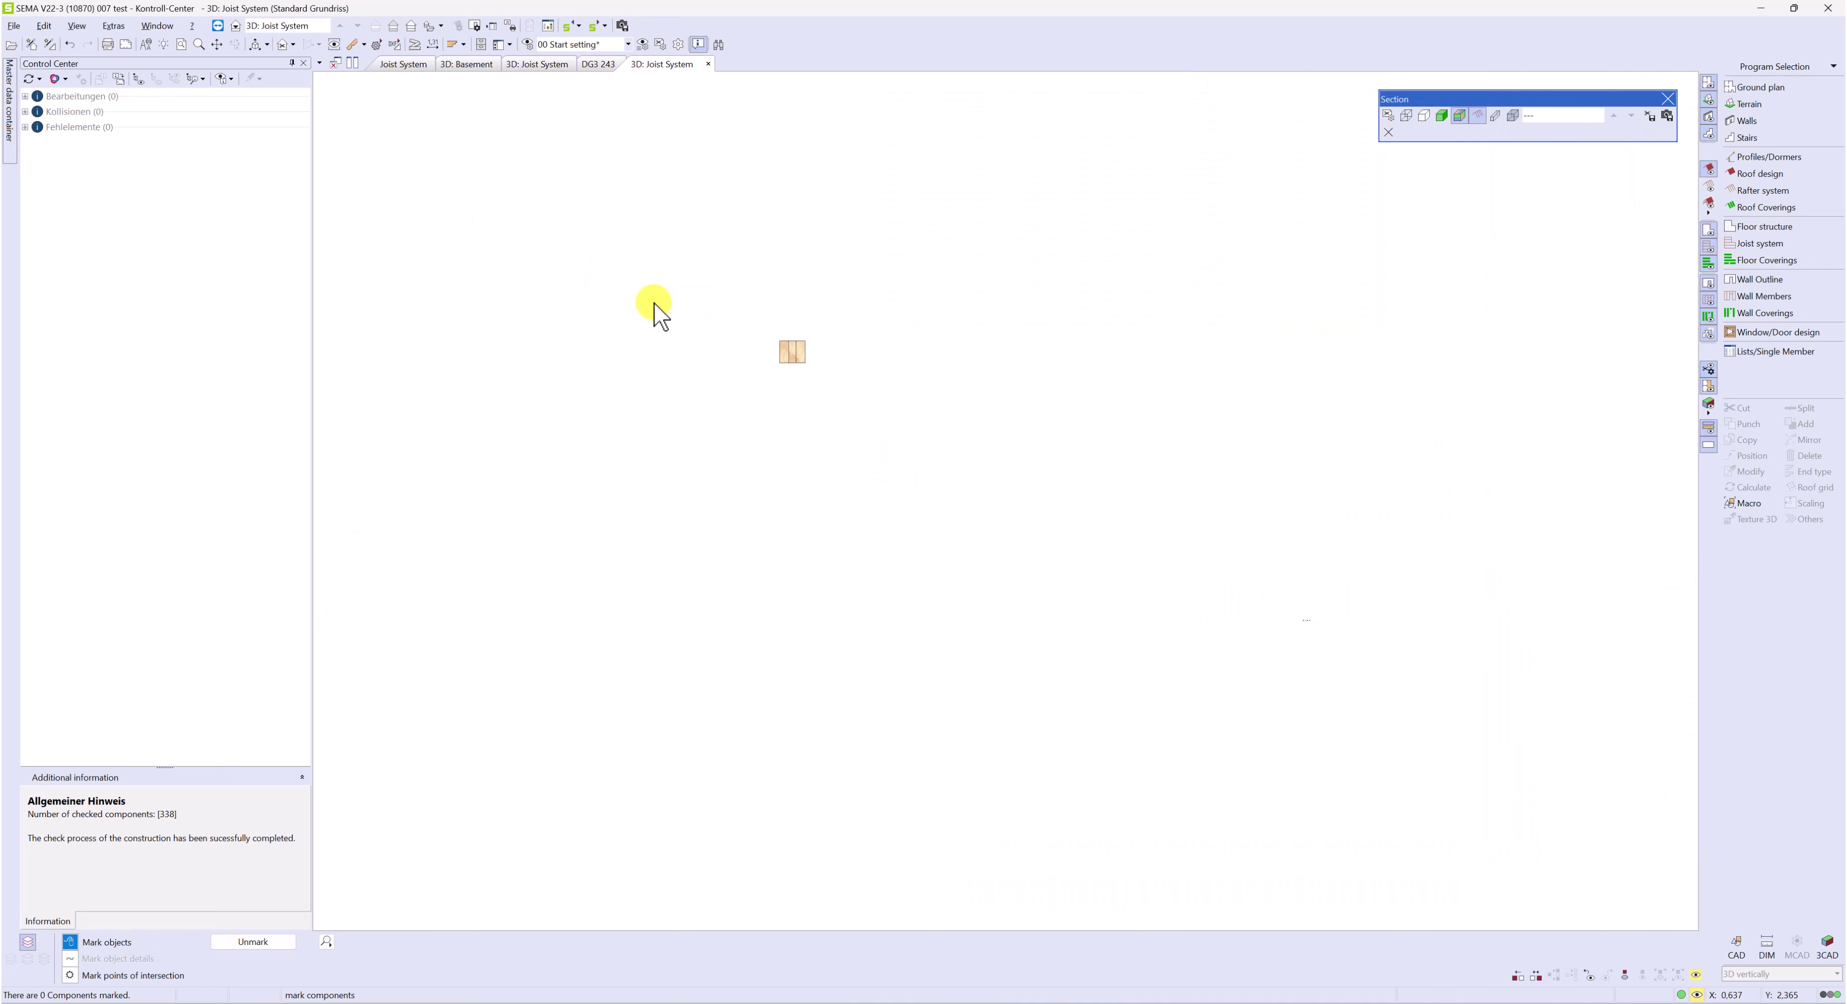
pyautogui.scroll(3, 774, 350)
pyautogui.scroll(4, 774, 352)
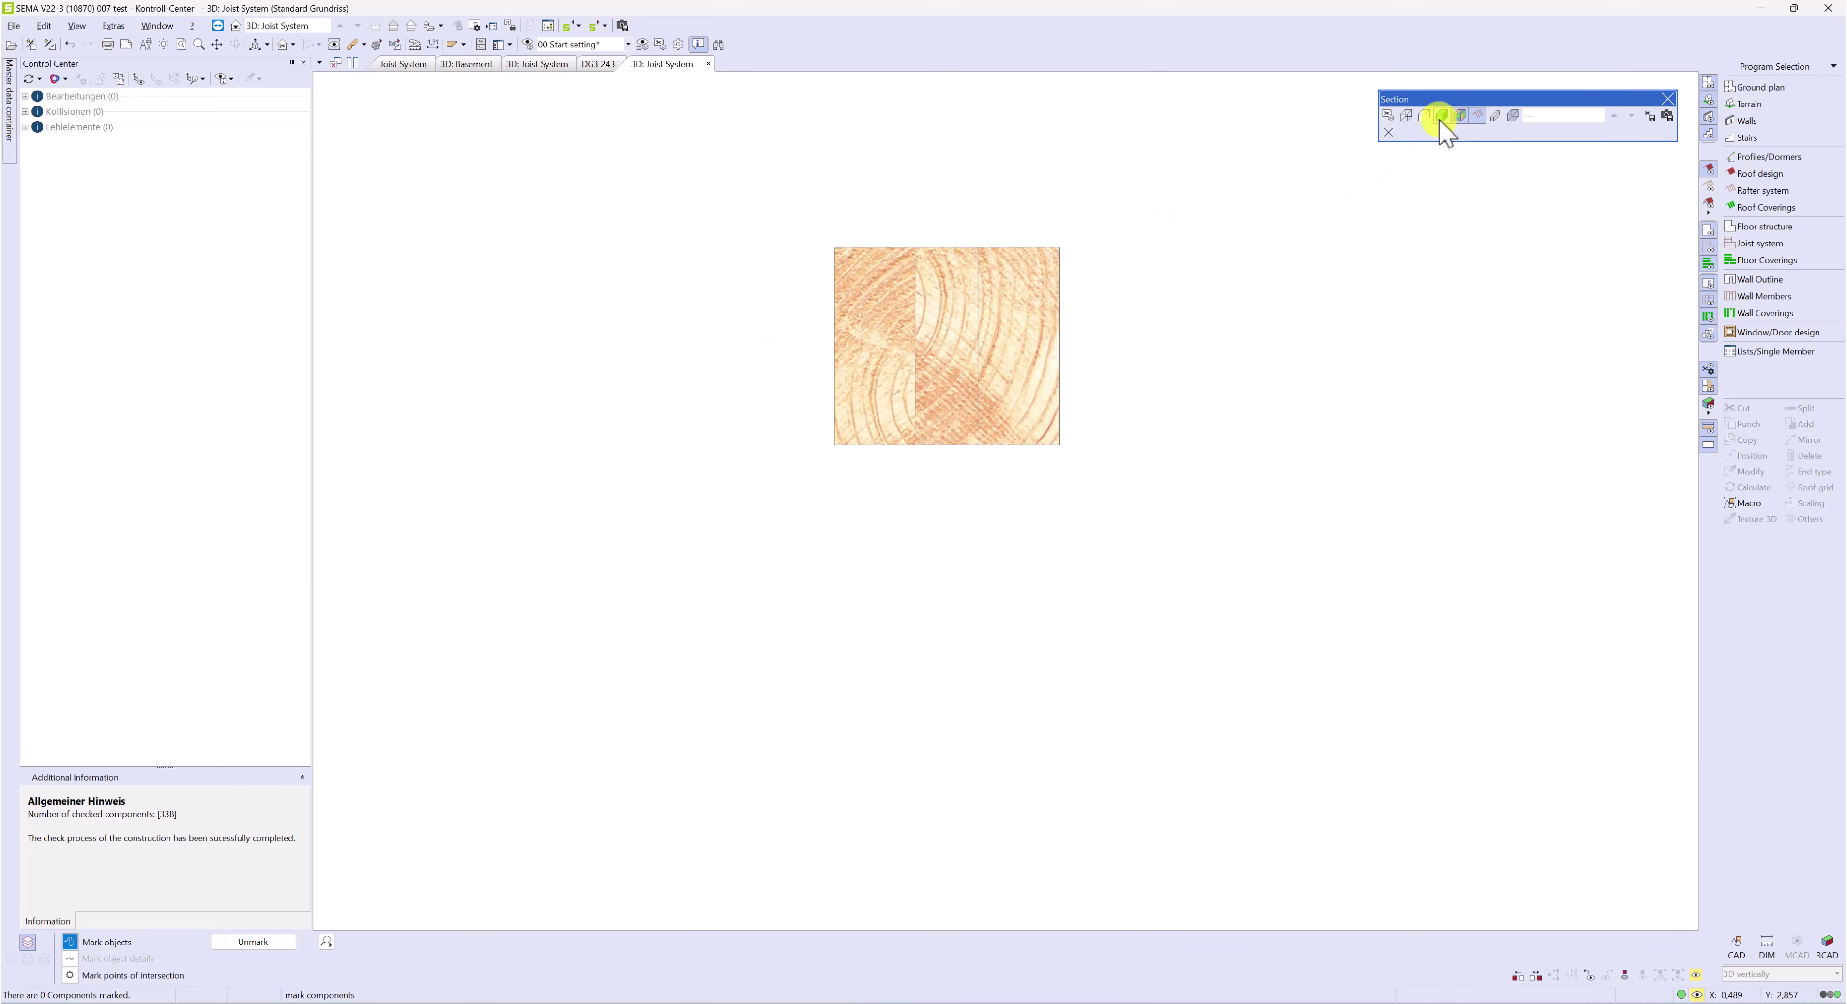
# Punch a box out of the first timber covering the upper half of the overlap in the section view
pyautogui.click(871, 288)
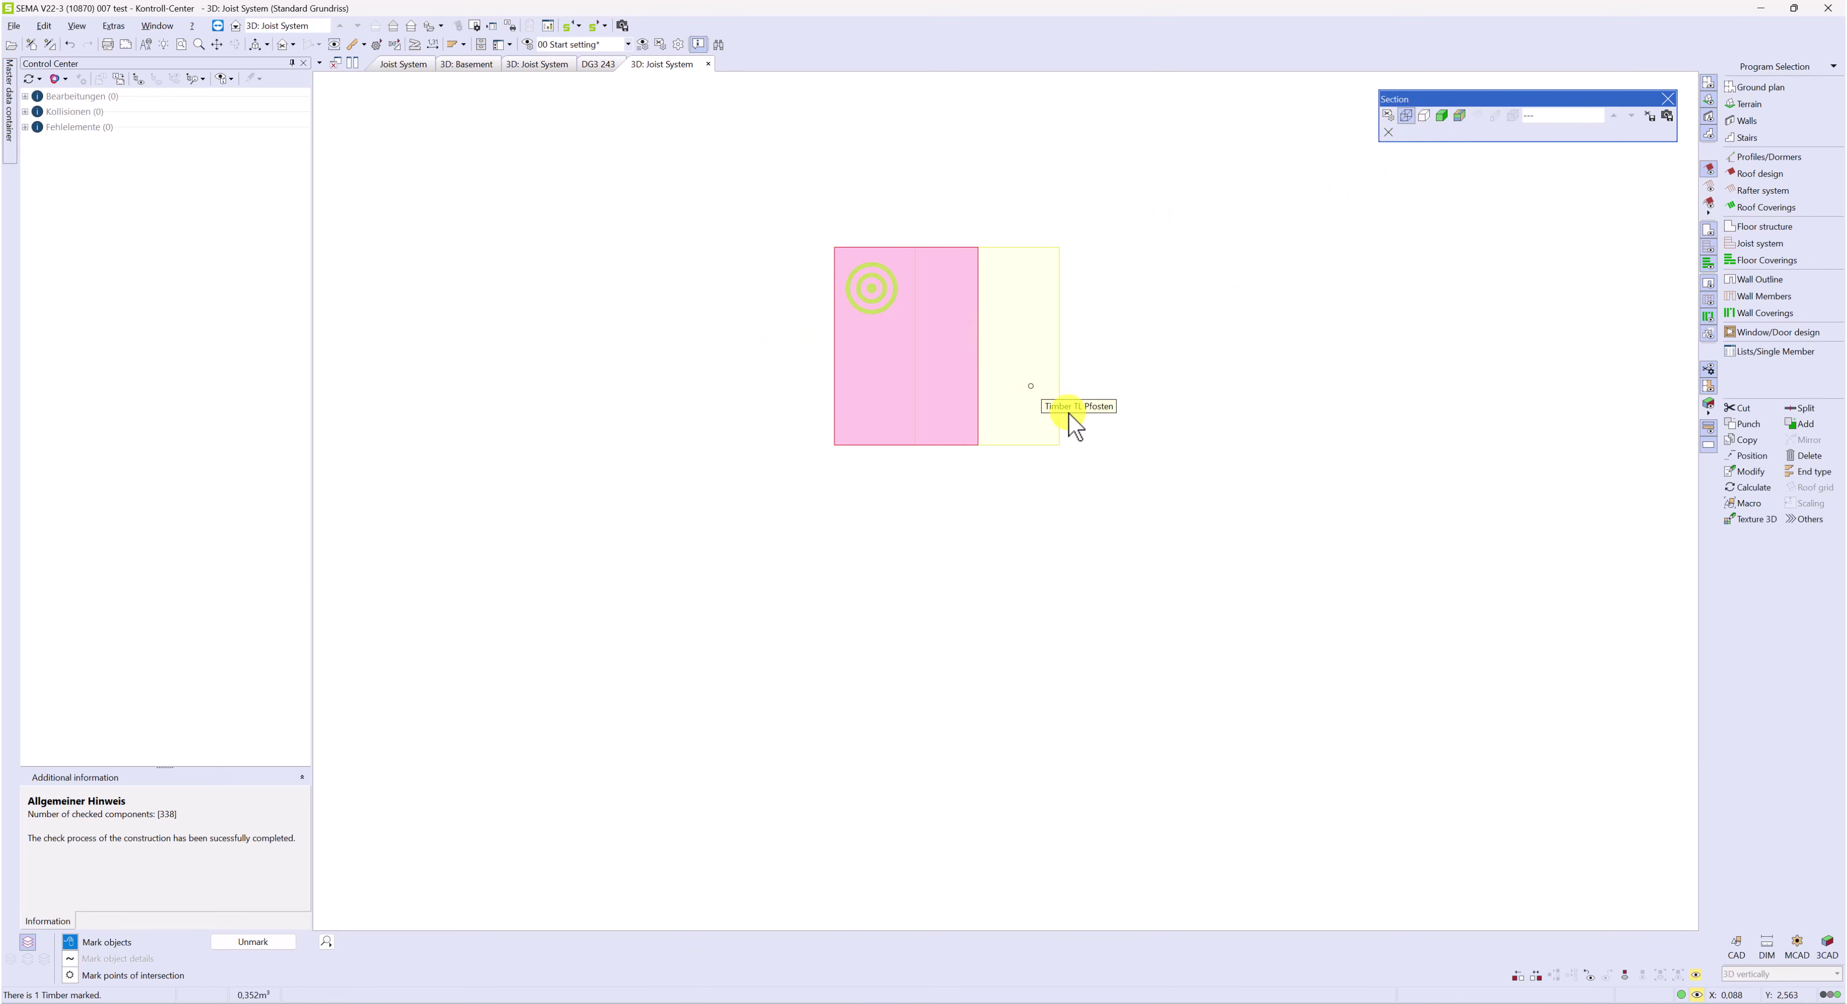
pyautogui.click(1764, 424)
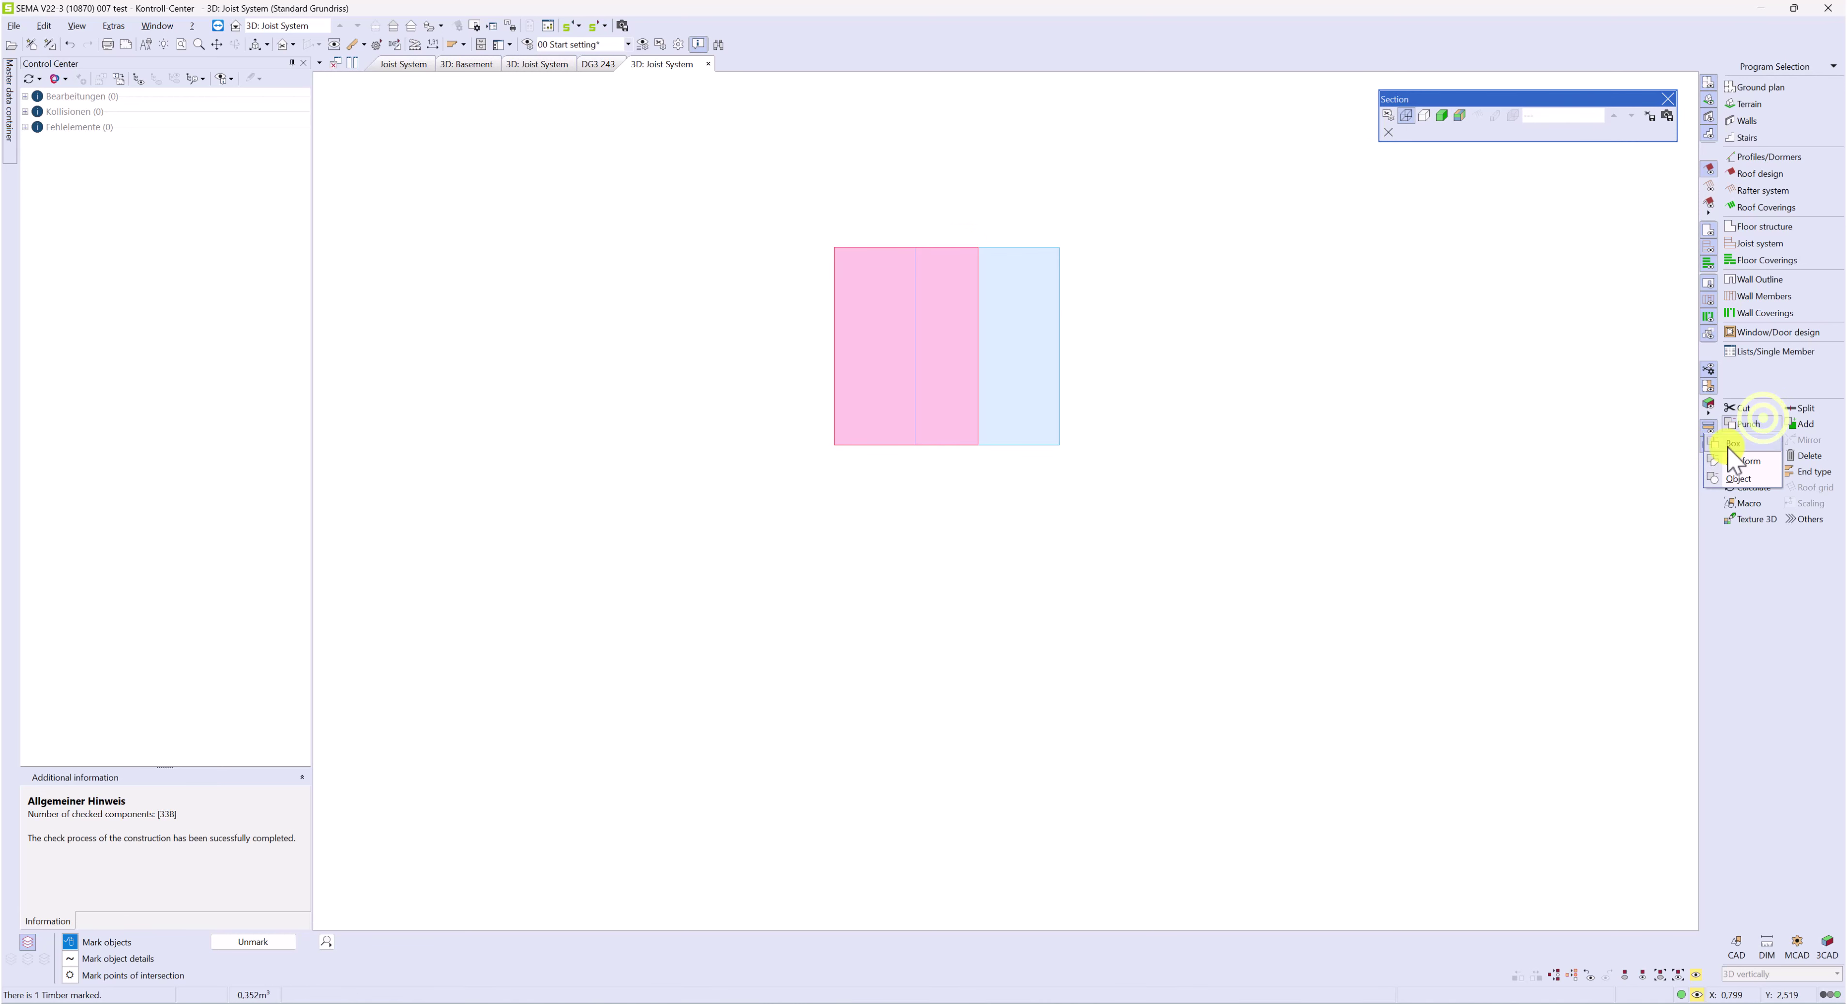
pyautogui.click(1741, 444)
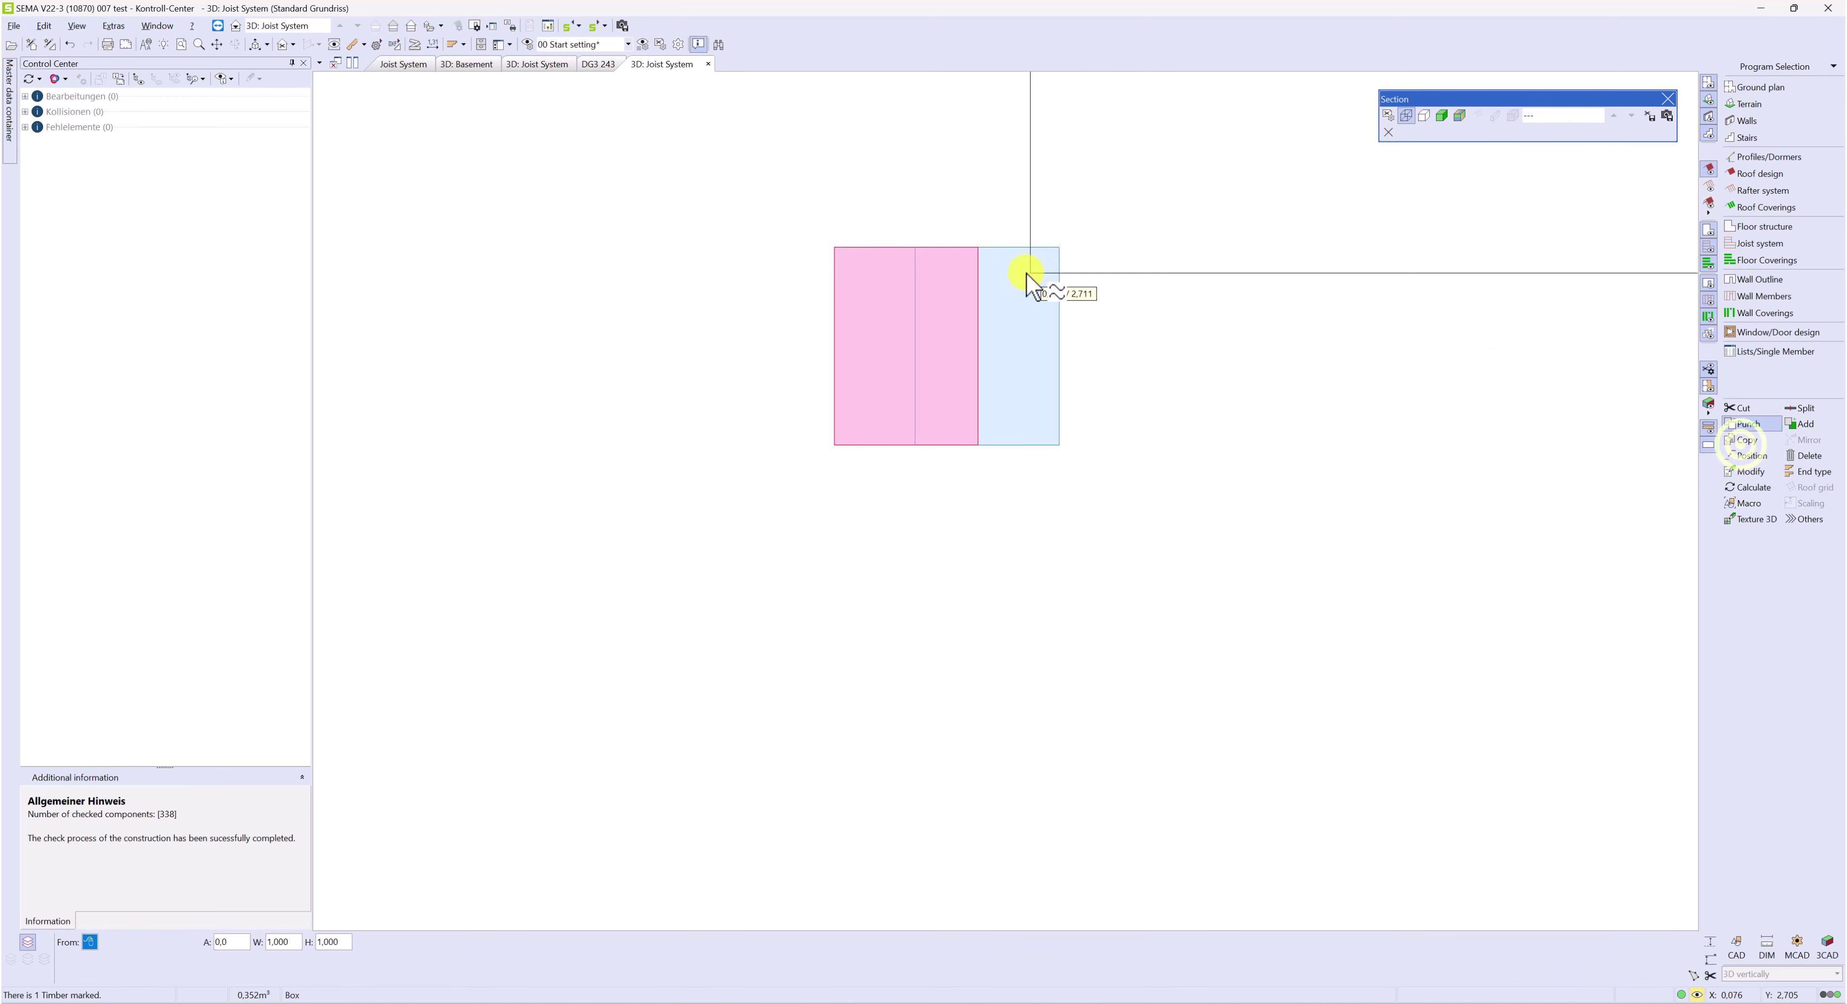
pyautogui.click(915, 250)
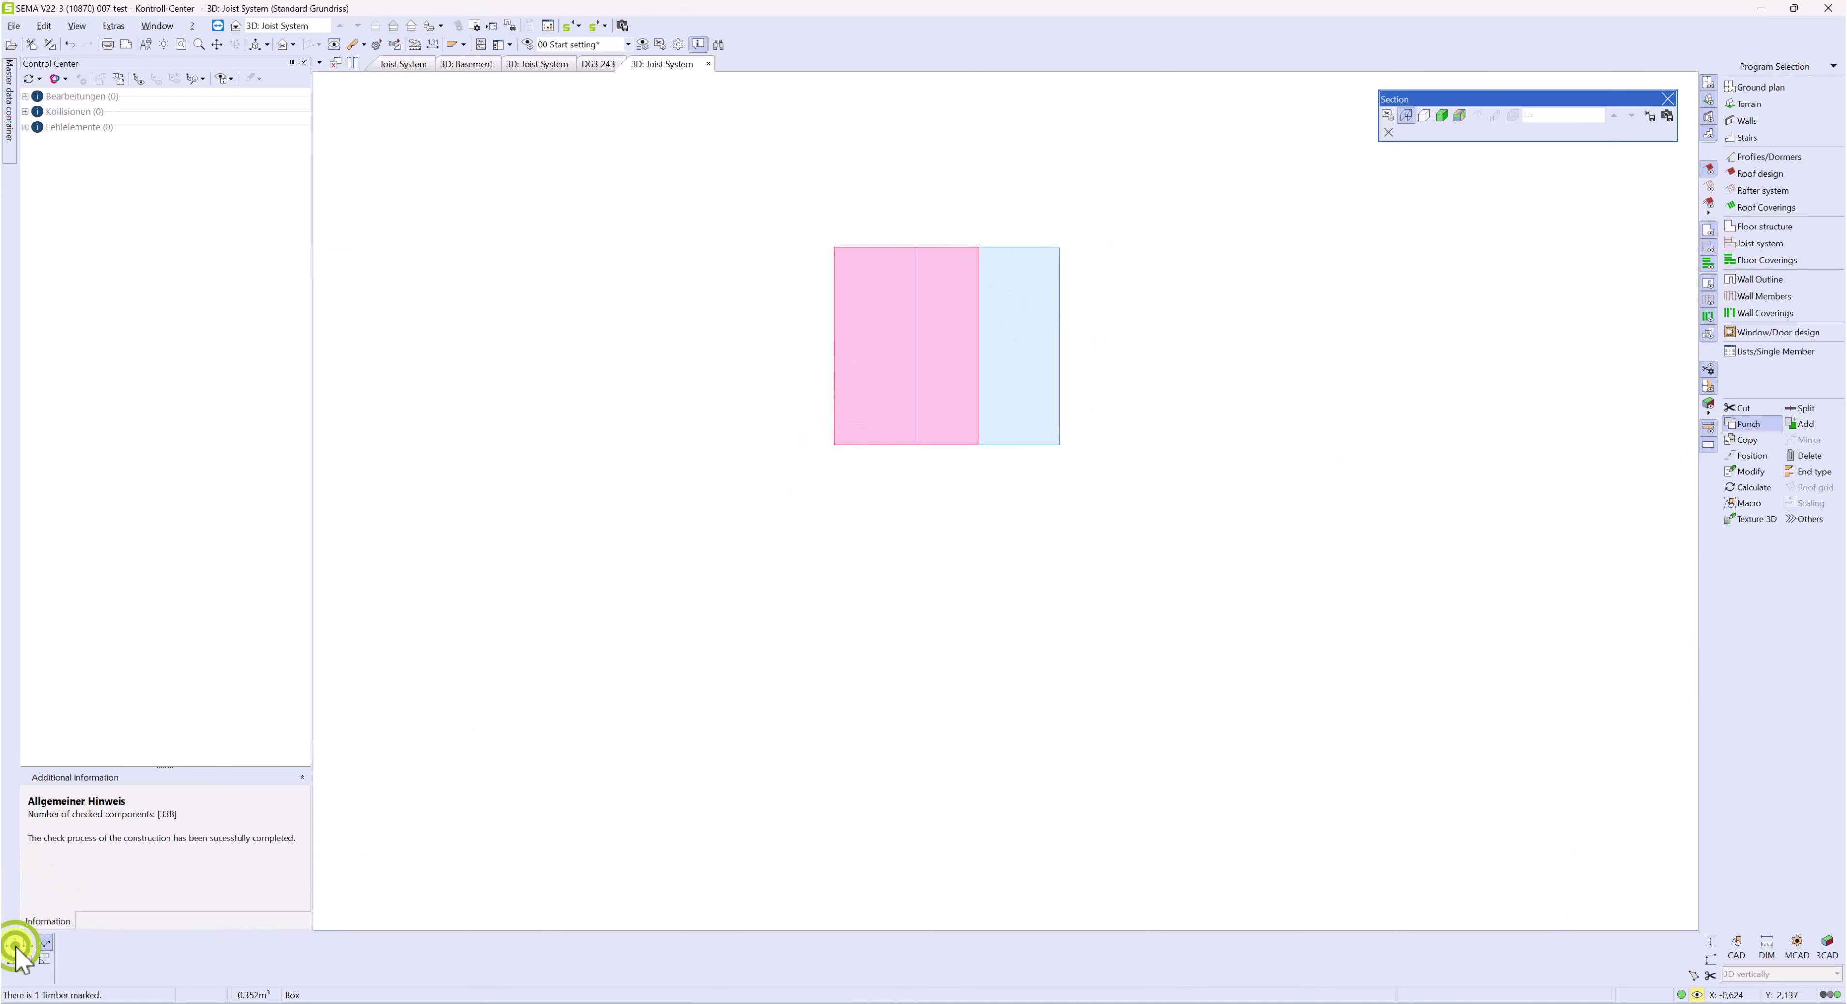
pyautogui.click(999, 344)
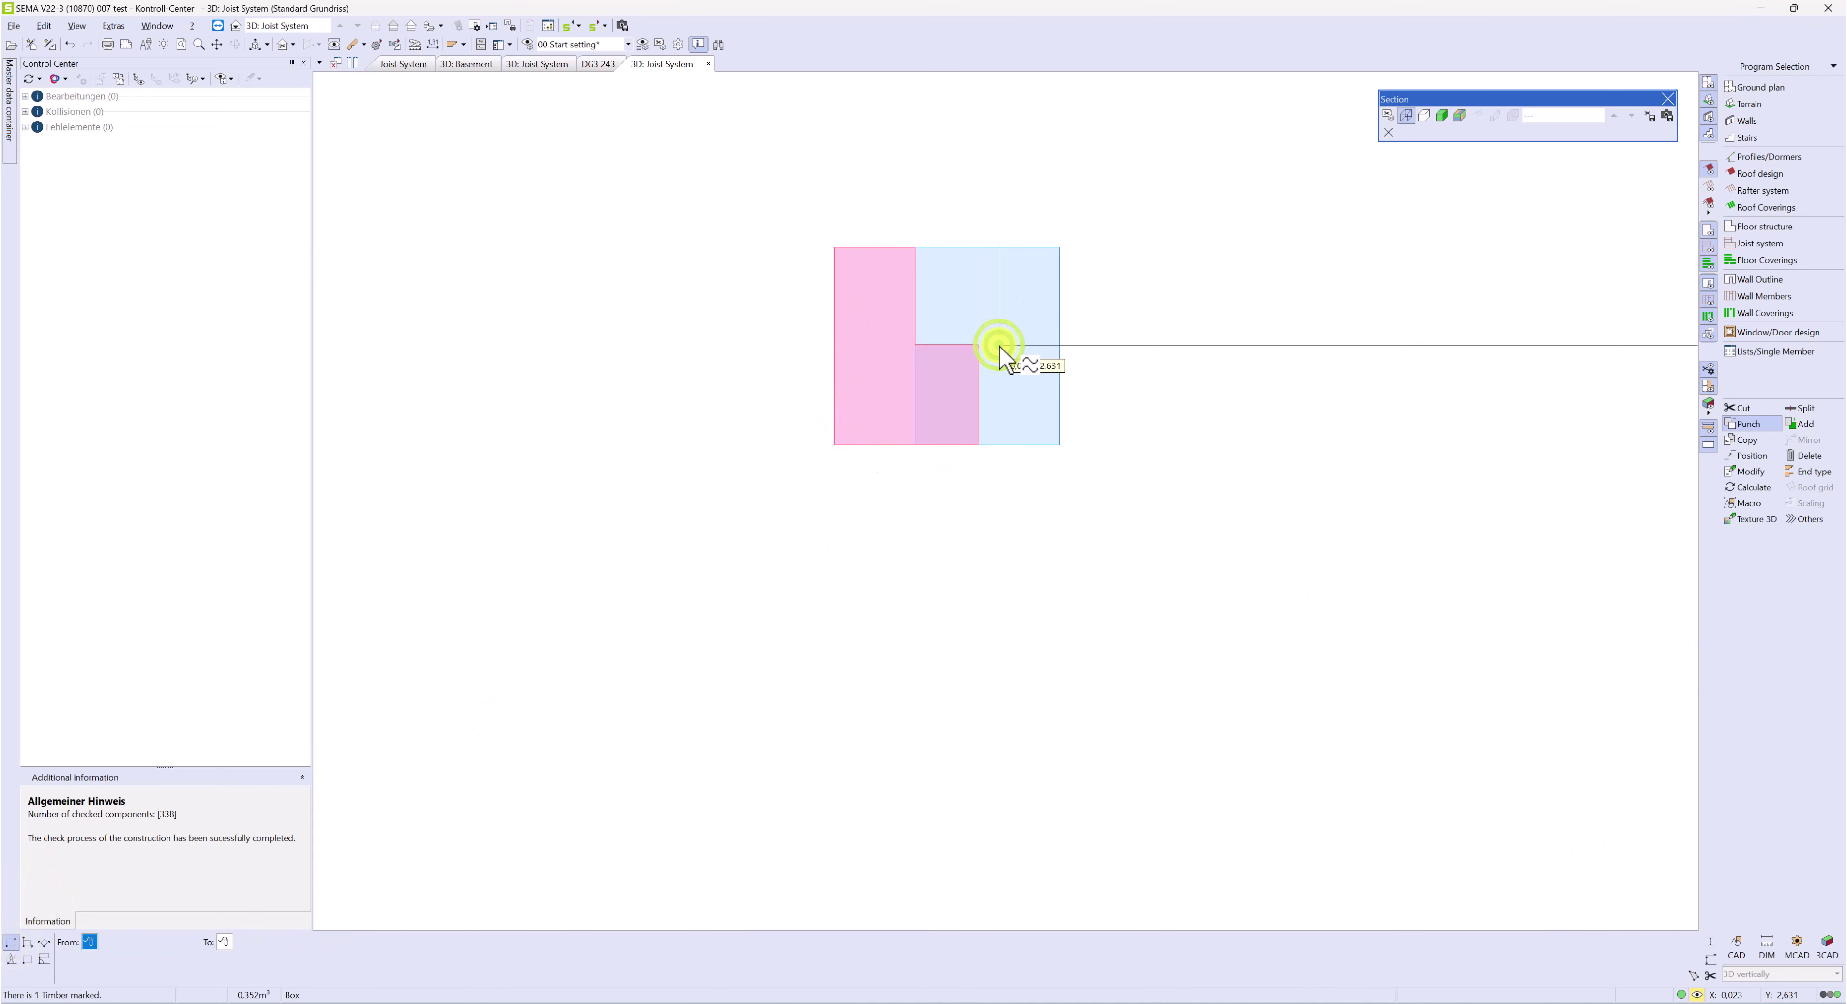
# Punch a box out of the second timber covering the lower half of the overlap, matching the first notch
pyautogui.click(1025, 369)
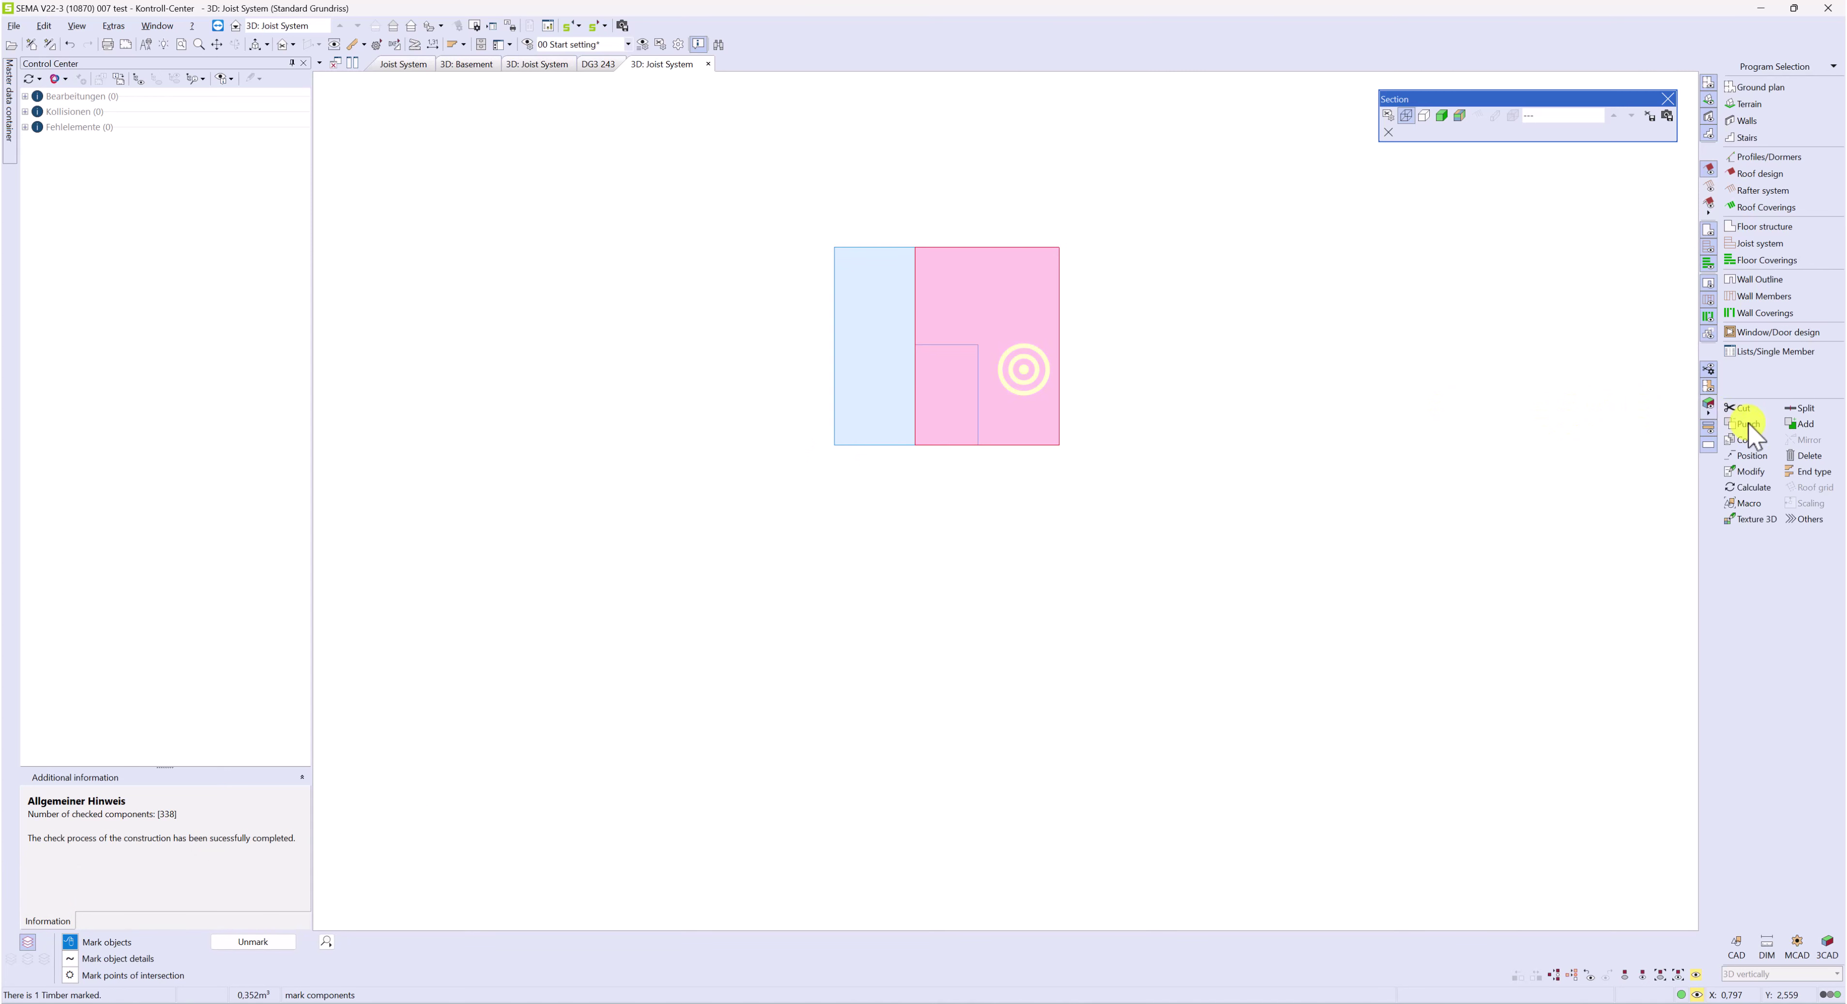
pyautogui.click(1760, 426)
pyautogui.click(1738, 444)
pyautogui.click(977, 347)
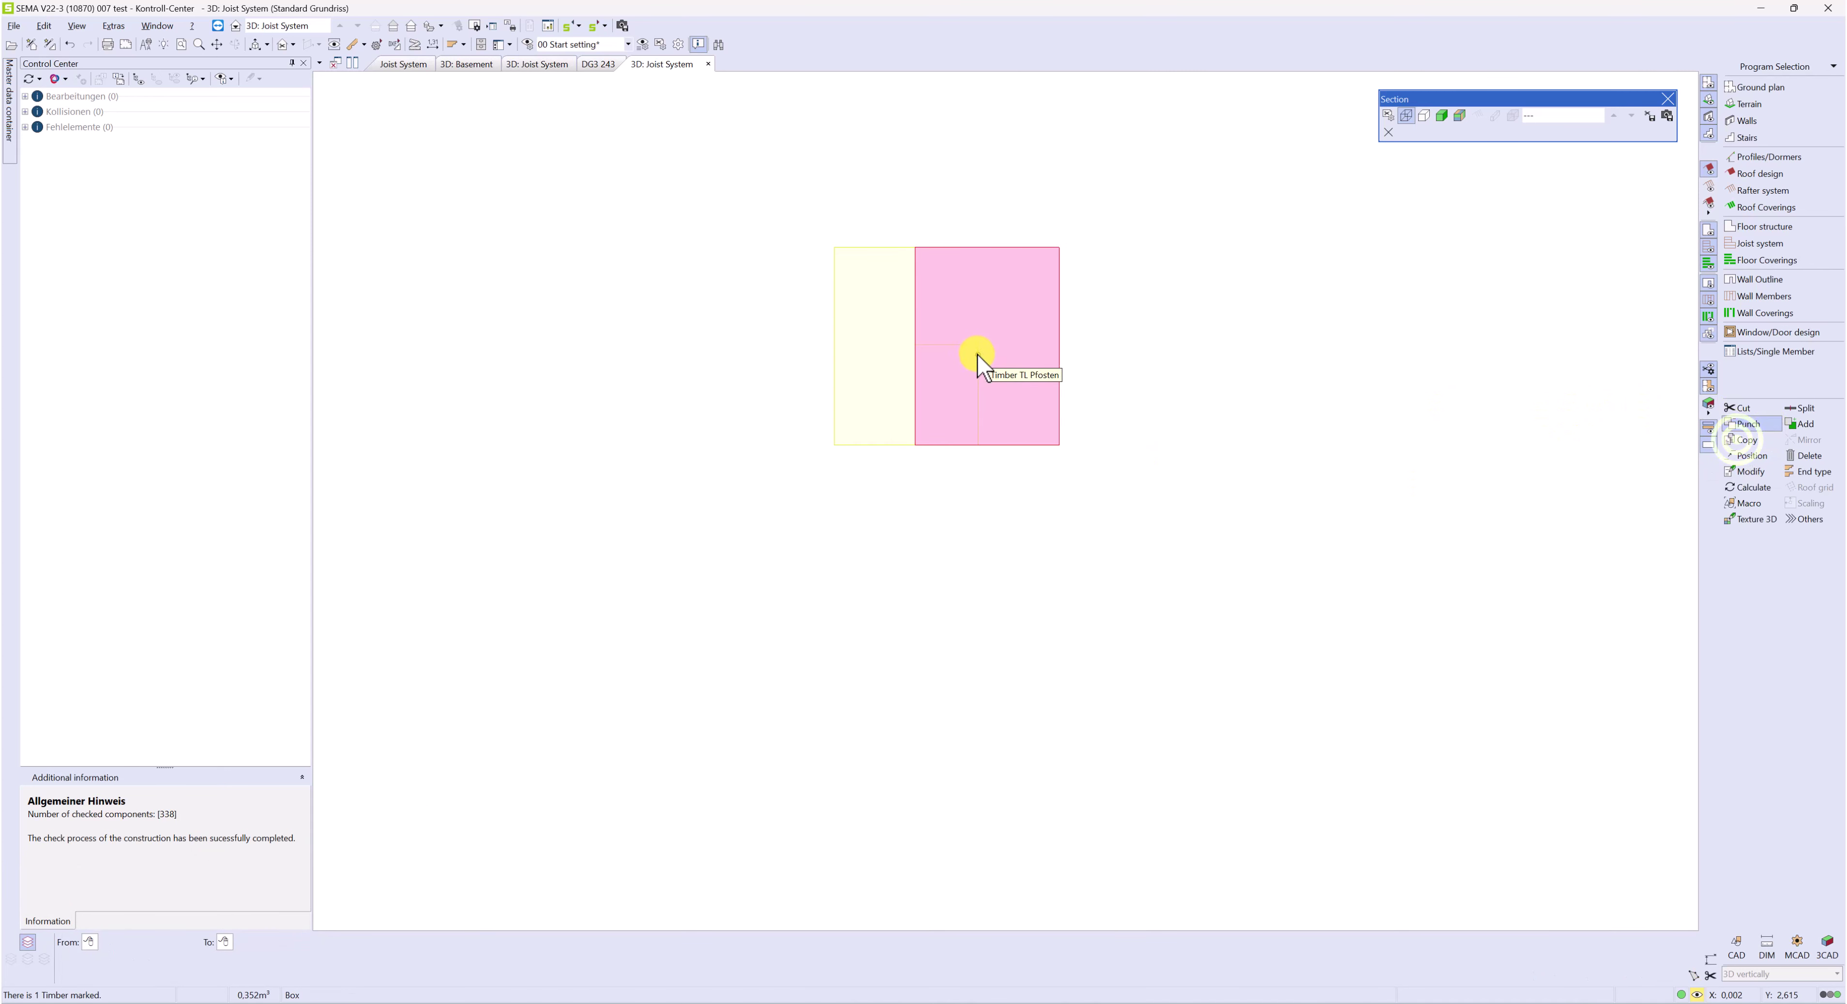
pyautogui.click(870, 482)
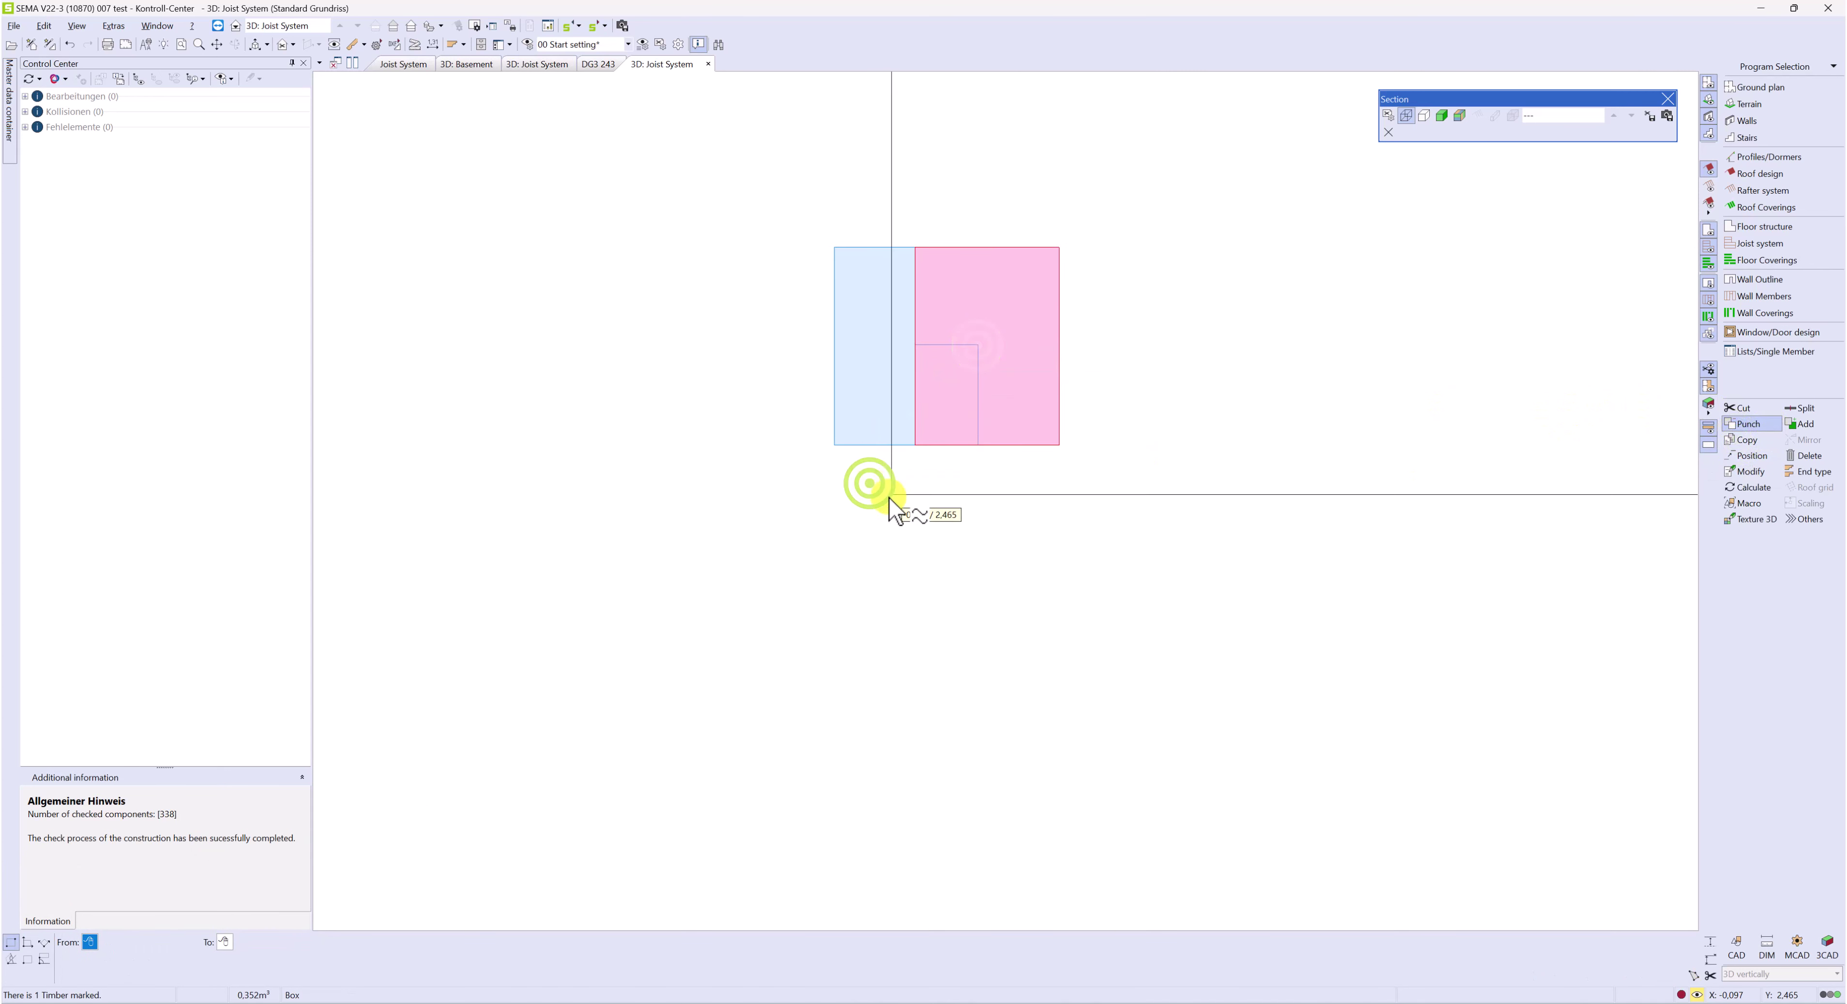
pyautogui.rightClick(941, 579)
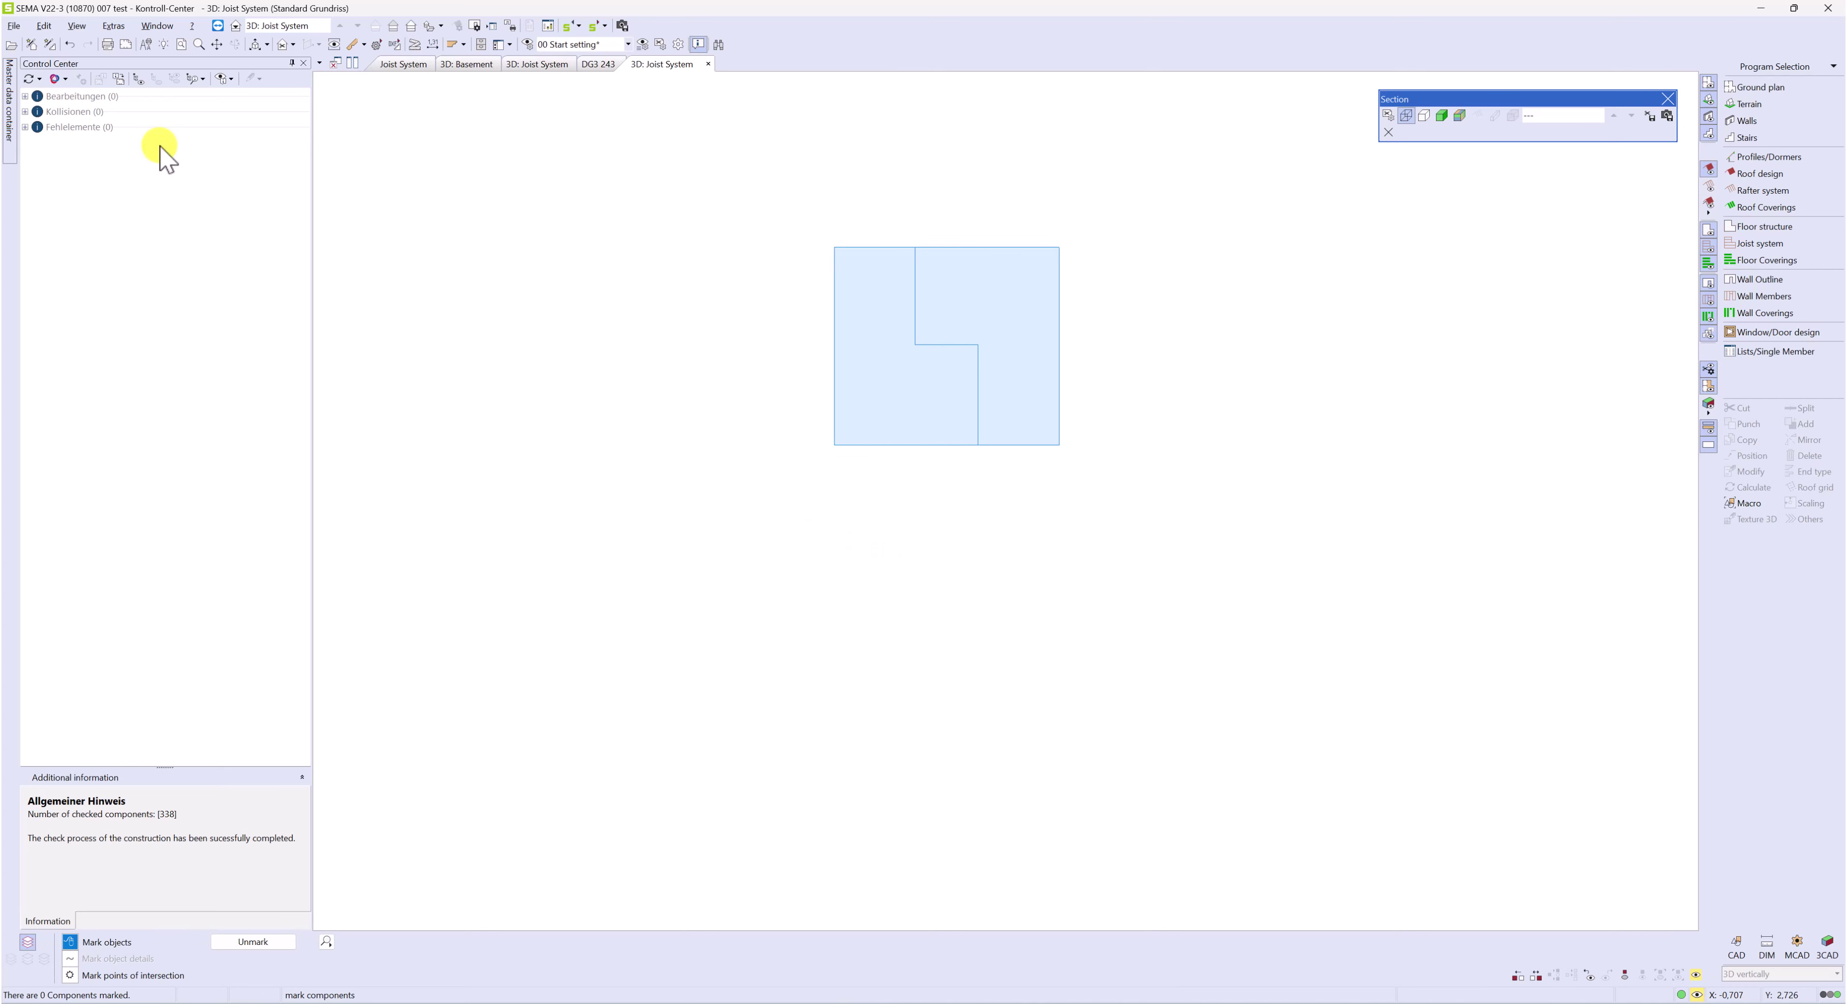
# Run the Control Center check for all components in the ground plan
pyautogui.click(39, 78)
pyautogui.click(75, 149)
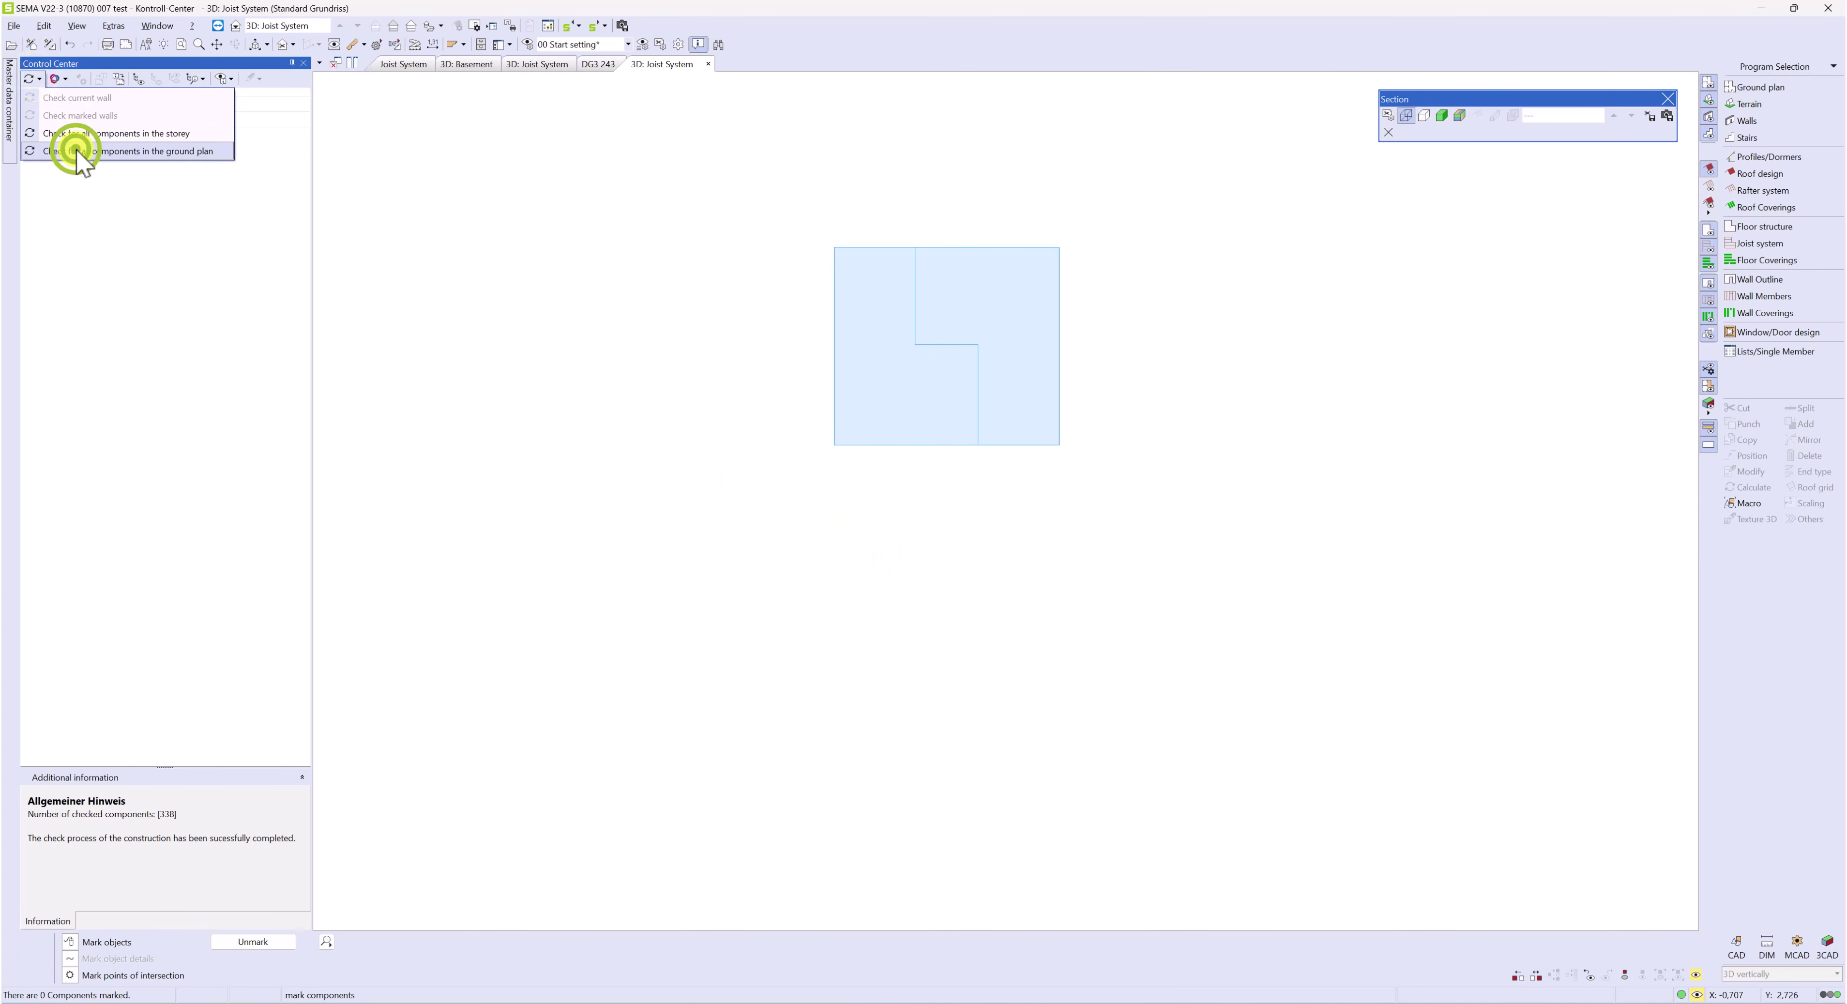